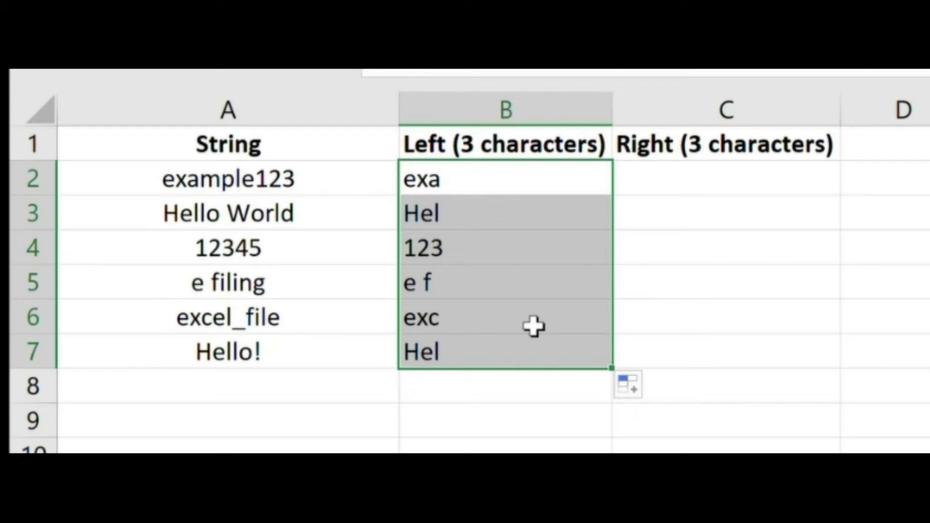
# Enter =right(A2,3) in C2 and fill it down the "Right (3 characters)" column through row 7.
pyautogui.click(731, 228)
pyautogui.click(668, 188)
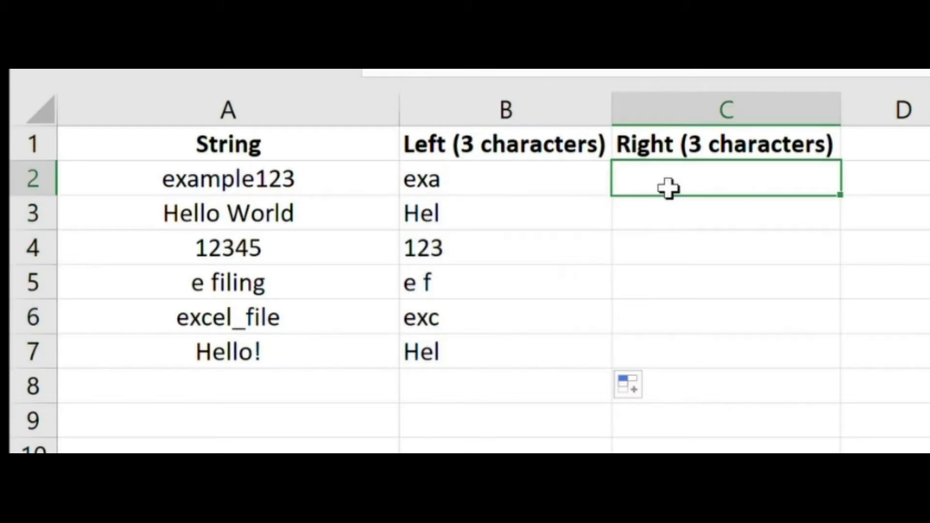
pyautogui.write('=right(')
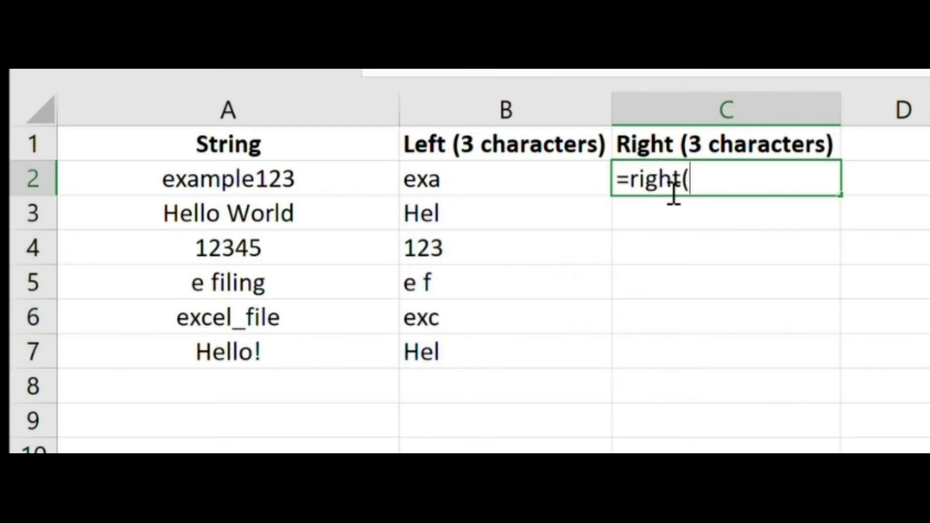
pyautogui.click(261, 172)
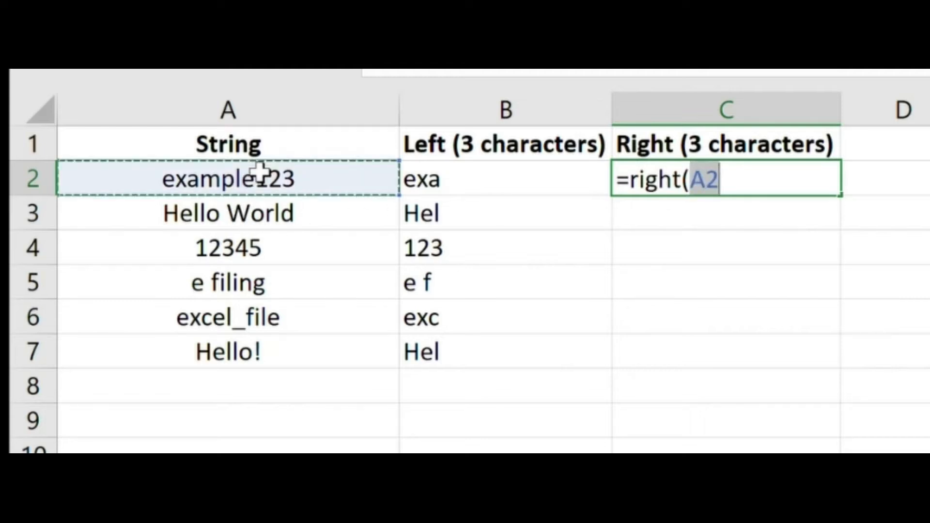
pyautogui.write(',3)')
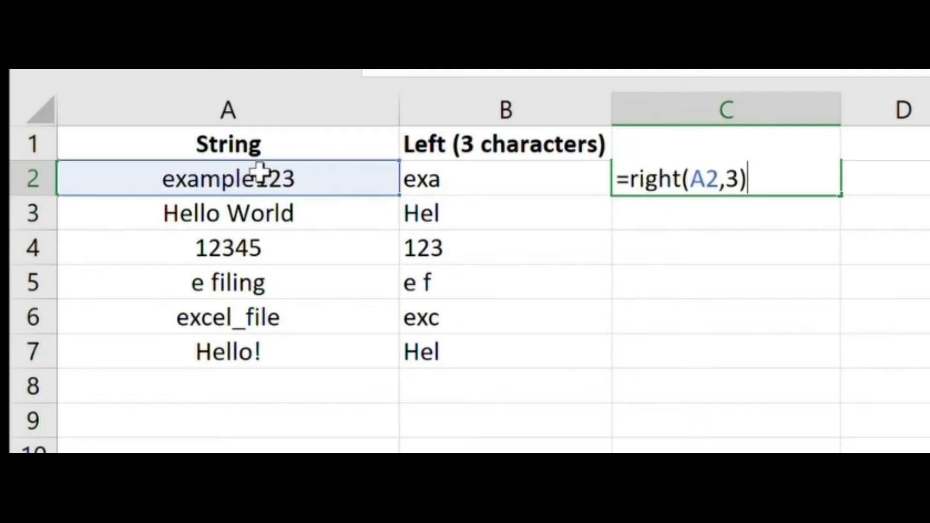
pyautogui.press('Return')
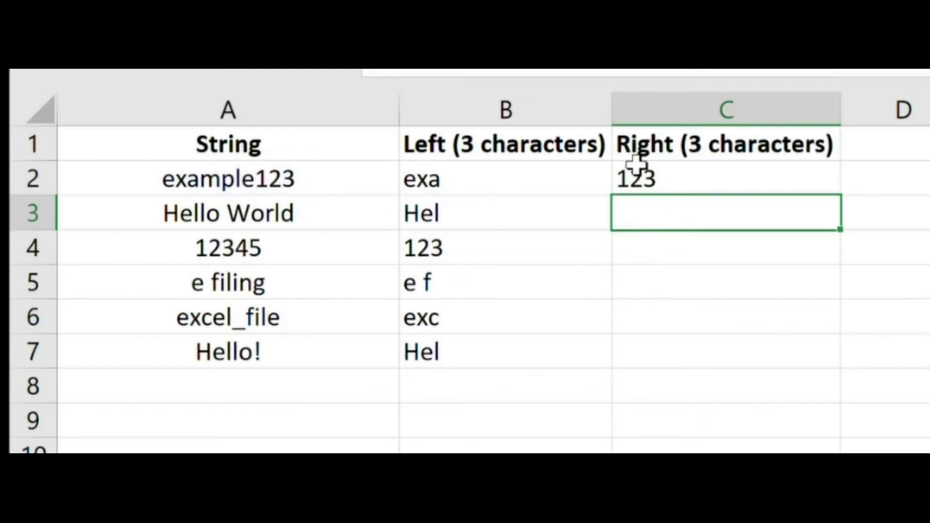
pyautogui.click(677, 173)
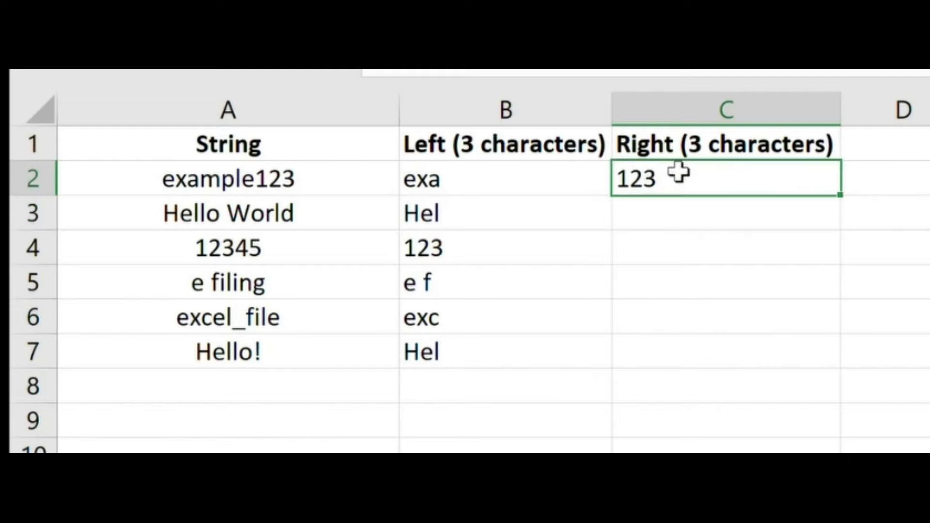
pyautogui.doubleClick(841, 195)
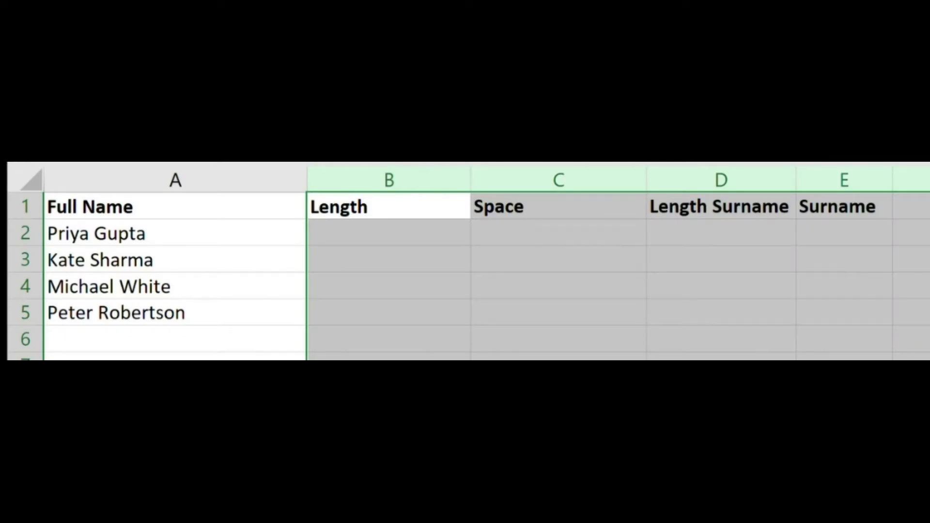
# Calculate each full name's character count with =len(A2) in B2, filled down the Length column through row 5.
pyautogui.click(590, 215)
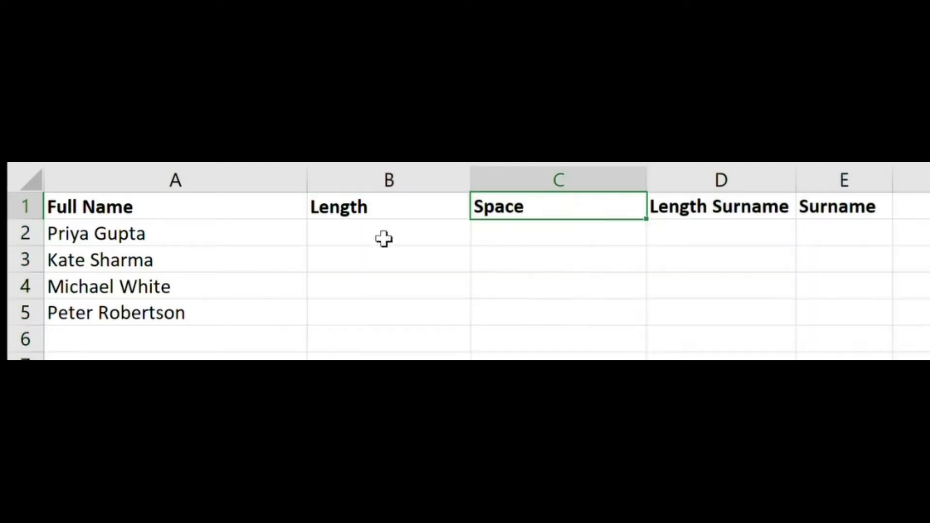
pyautogui.click(340, 235)
pyautogui.write('=len(')
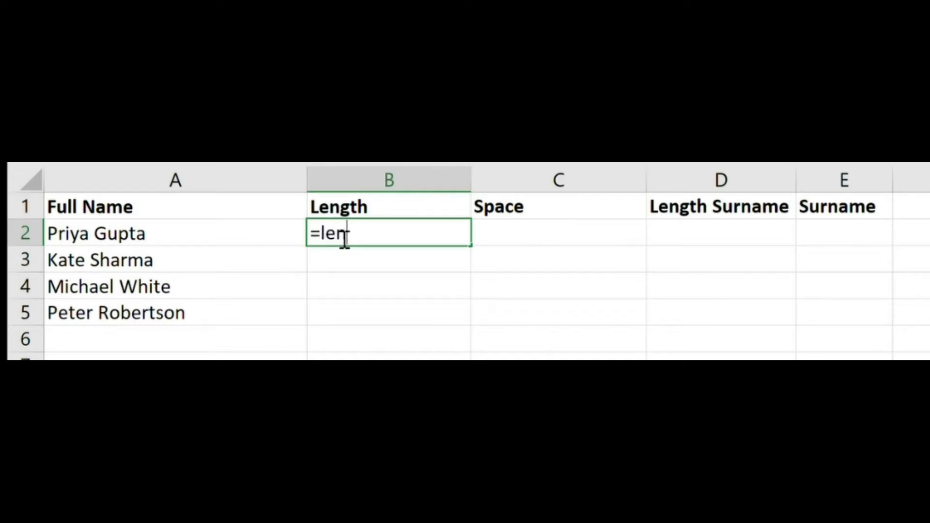
pyautogui.click(180, 240)
pyautogui.write(')')
pyautogui.press('Return')
pyautogui.click(415, 239)
pyautogui.doubleClick(470, 246)
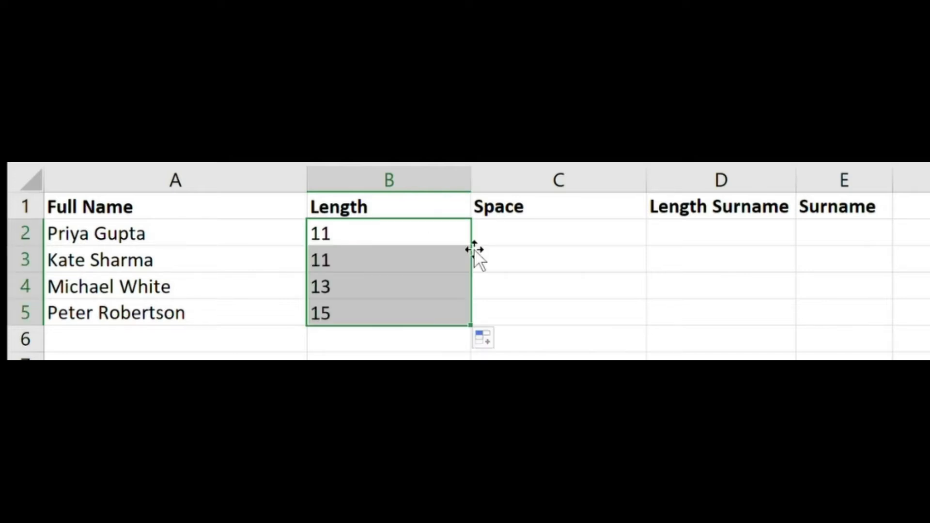
# Locate the space in each full name with =search(" ",A2) in C2, filled down the Space column through row 5.
pyautogui.click(553, 282)
pyautogui.click(522, 234)
pyautogui.write('=search("')
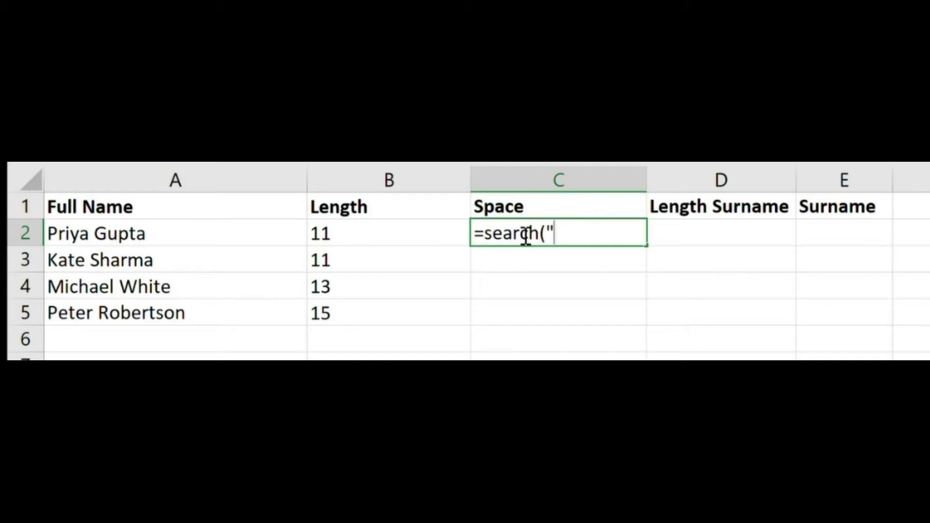
pyautogui.write(' ",')
pyautogui.click(159, 236)
pyautogui.write(')')
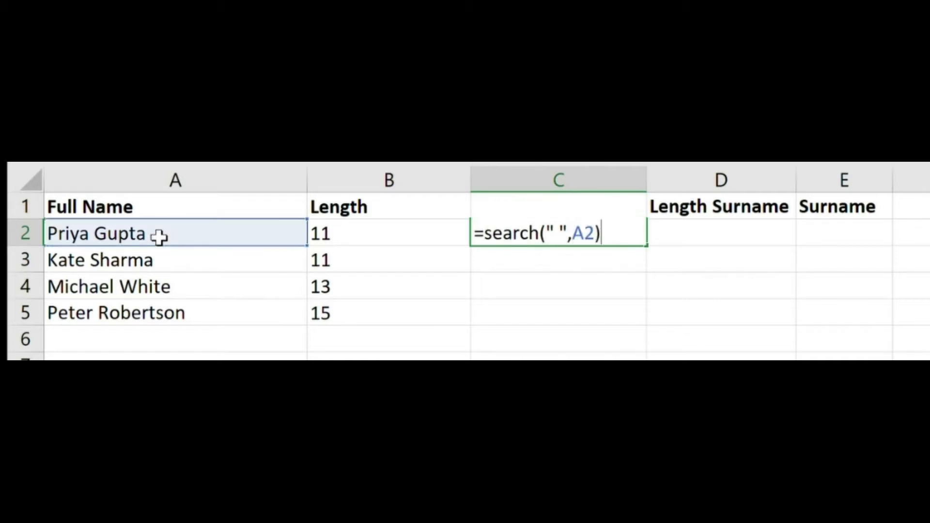
pyautogui.press('Return')
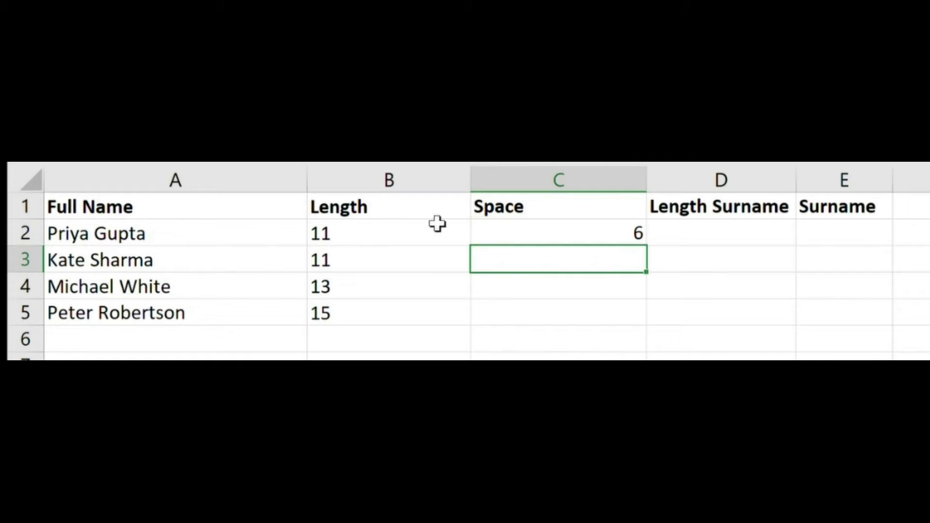
pyautogui.click(598, 237)
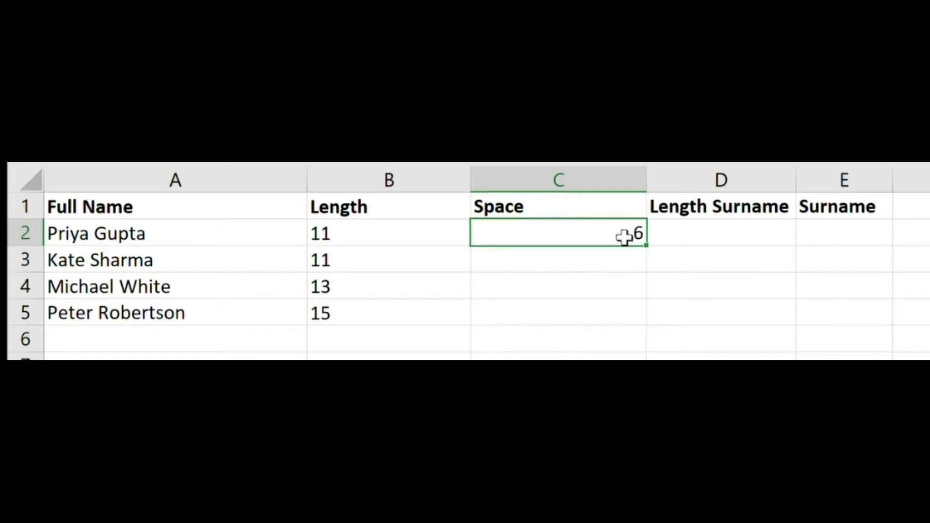
pyautogui.doubleClick(647, 245)
# Compute the surname lengths with =B2-C2 in D2, filled down the Length Surname column through row 5.
pyautogui.click(757, 251)
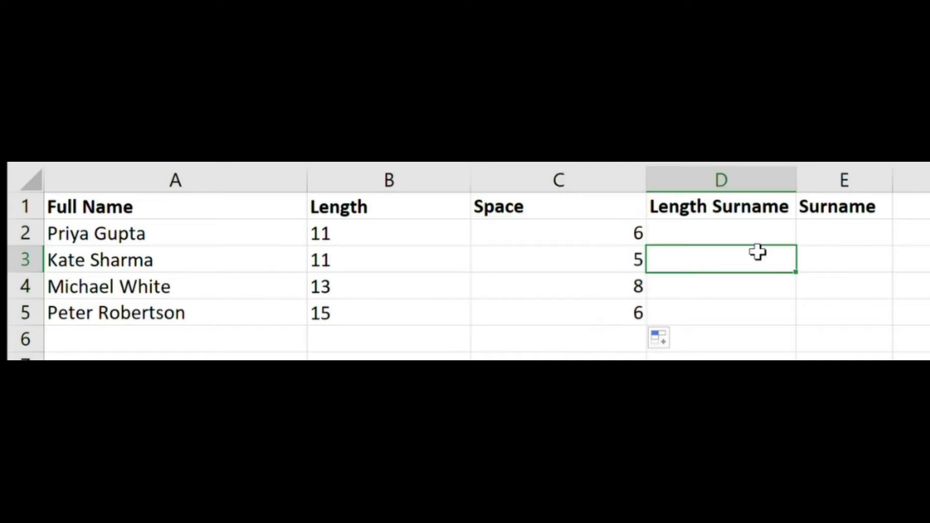
pyautogui.click(709, 226)
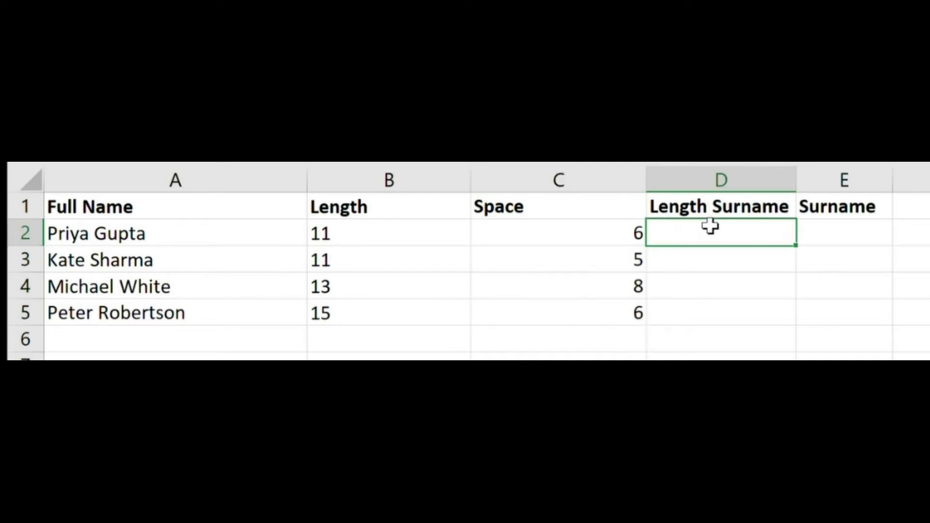
pyautogui.write('=')
pyautogui.click(366, 244)
pyautogui.write('-')
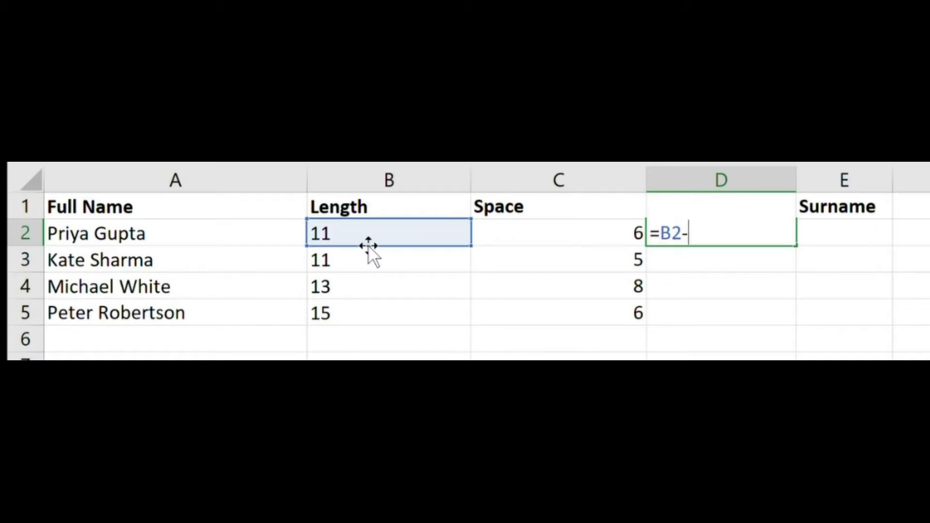
pyautogui.click(575, 237)
pyautogui.press('Return')
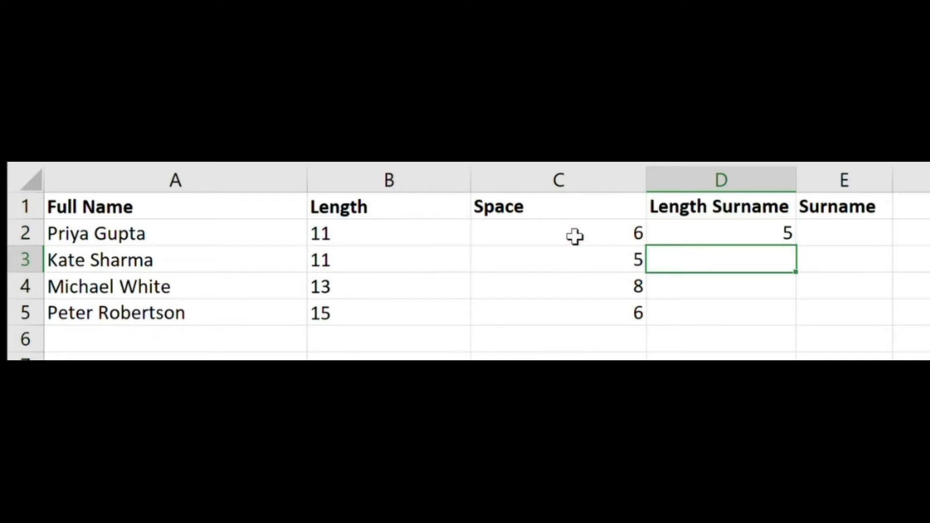
pyautogui.click(786, 233)
pyautogui.click(795, 257)
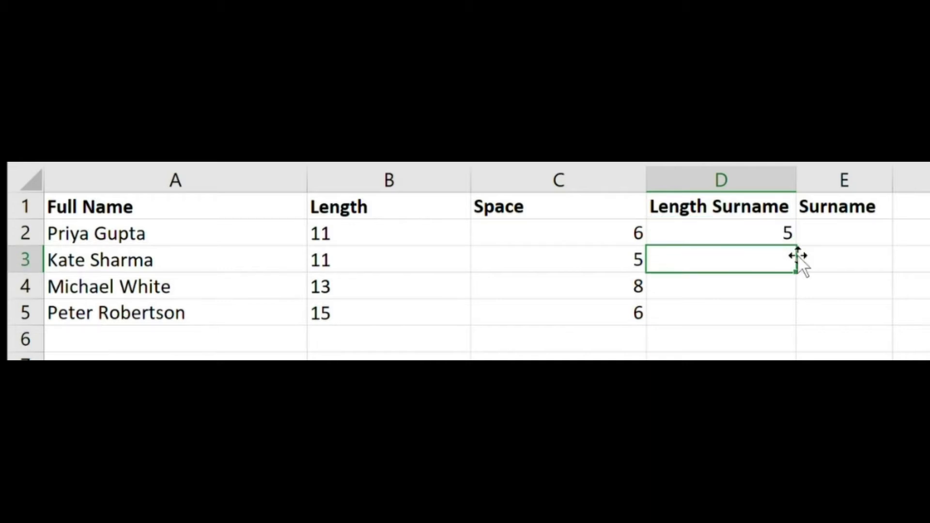
pyautogui.click(776, 224)
pyautogui.doubleClick(796, 247)
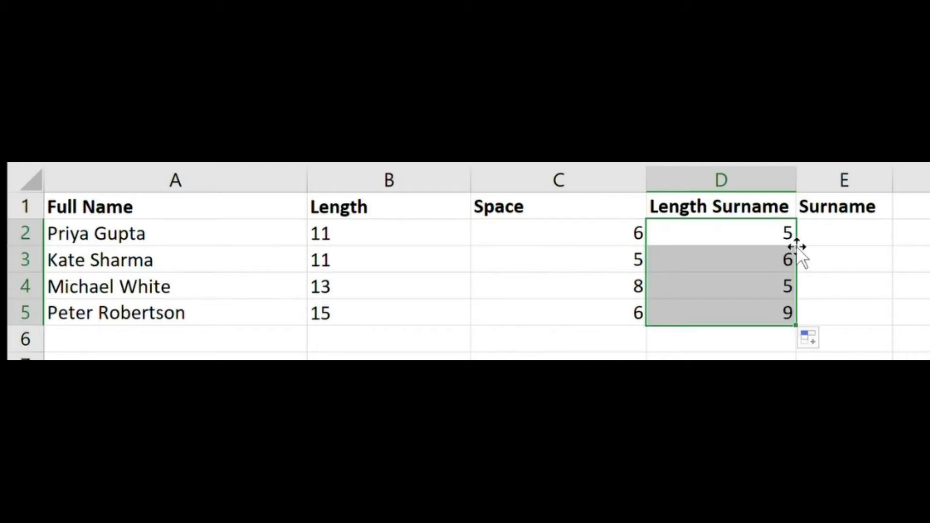
# Extract the surnames with =right(A2,D2) in E2, filled down the Surname column through row 5.
pyautogui.click(896, 264)
pyautogui.click(835, 236)
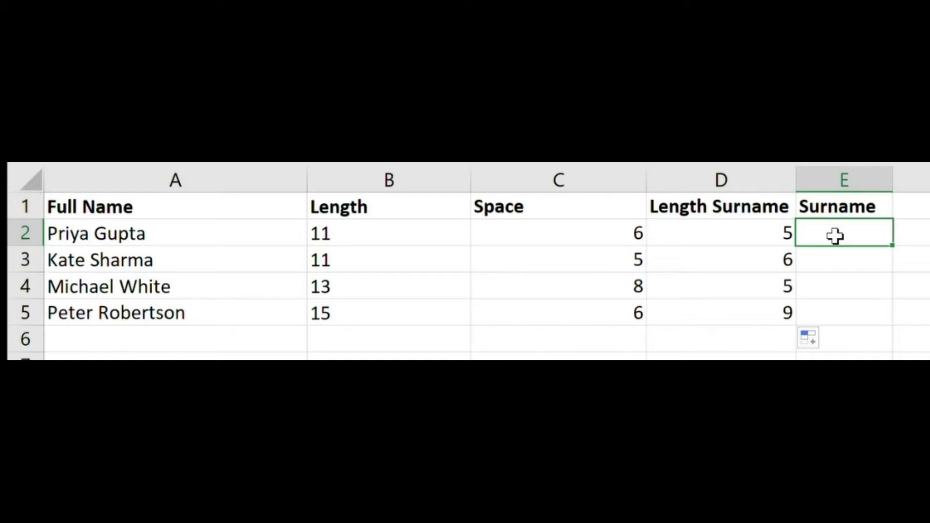
pyautogui.write('=right(')
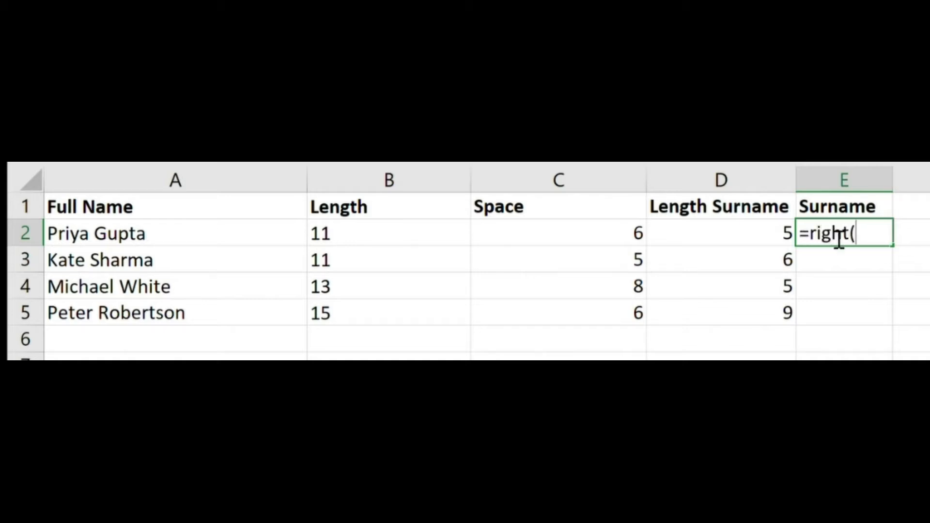
pyautogui.click(164, 236)
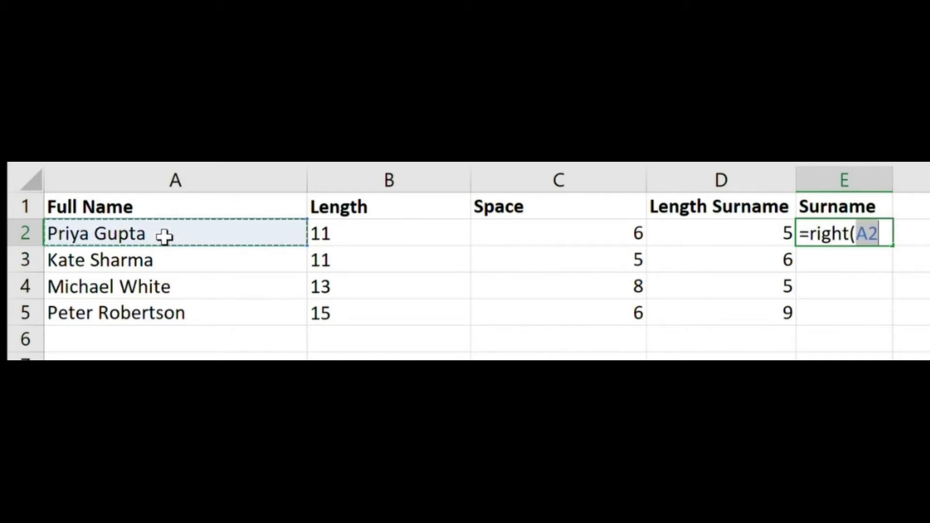
pyautogui.write(',')
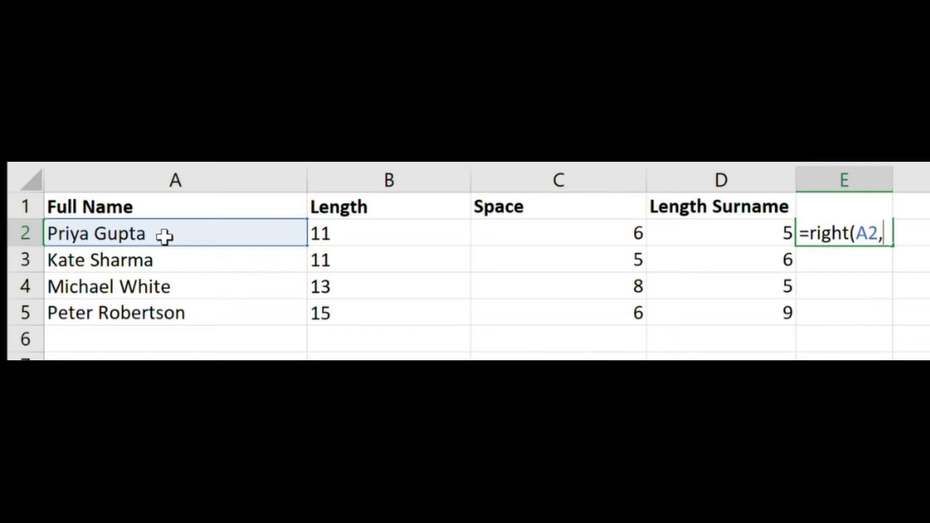
pyautogui.click(732, 233)
pyautogui.write(')')
pyautogui.press('Return')
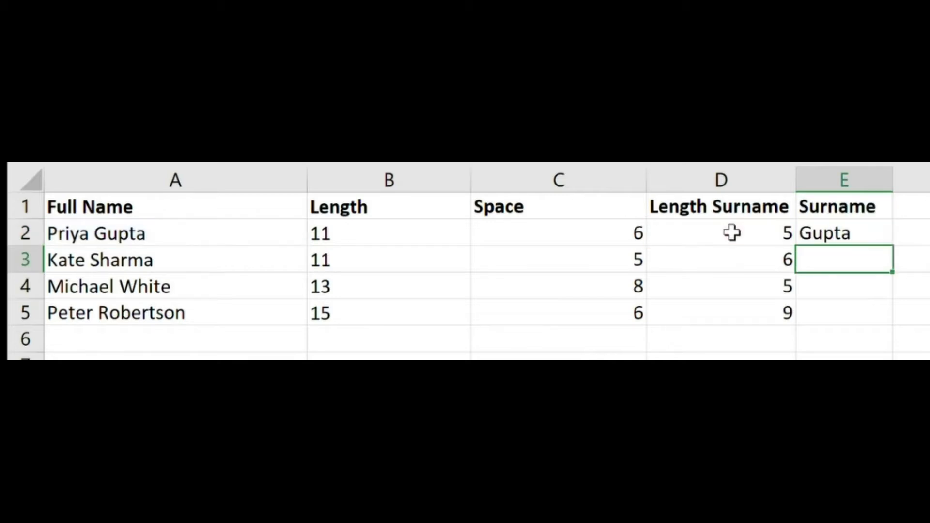
pyautogui.click(887, 229)
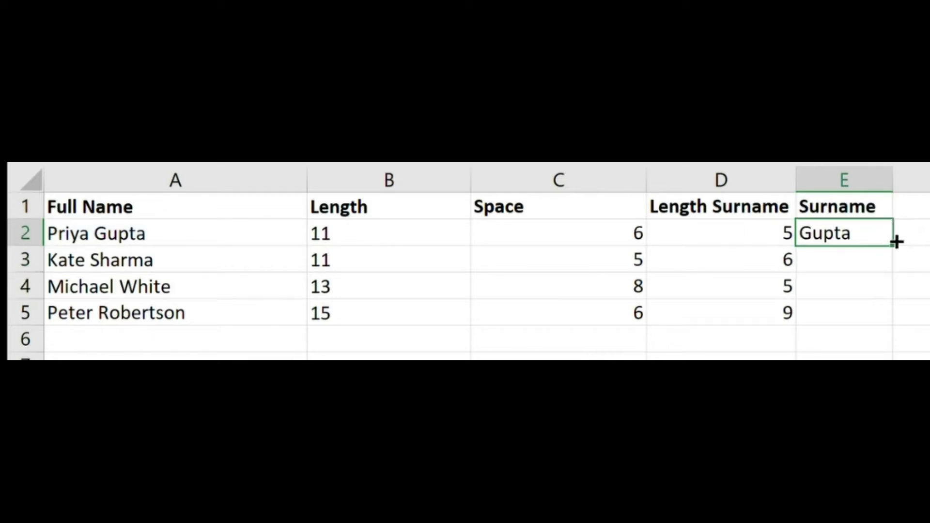
pyautogui.doubleClick(897, 246)
pyautogui.click(176, 286)
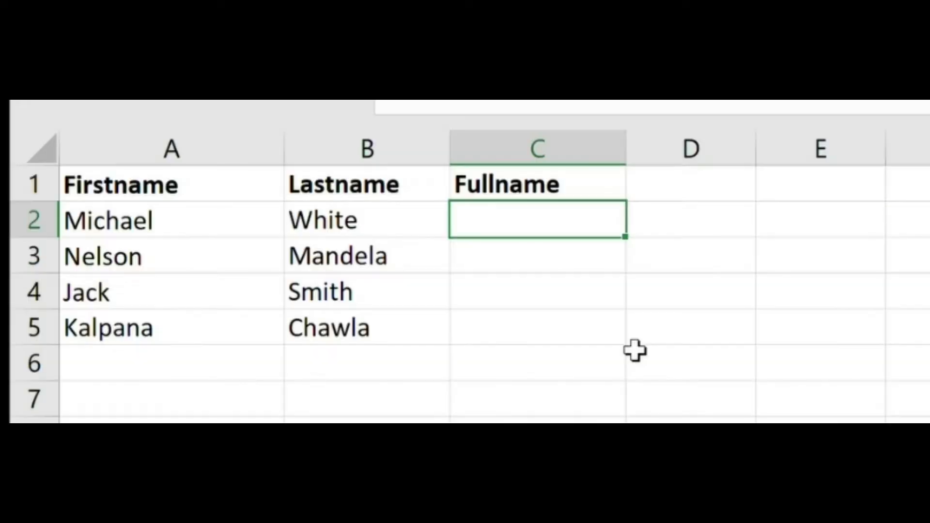
# Join first and last names with =concatenate(A2," ",B2) in C2, filled down the Fullname column through row 5.
pyautogui.click(685, 336)
pyautogui.click(533, 217)
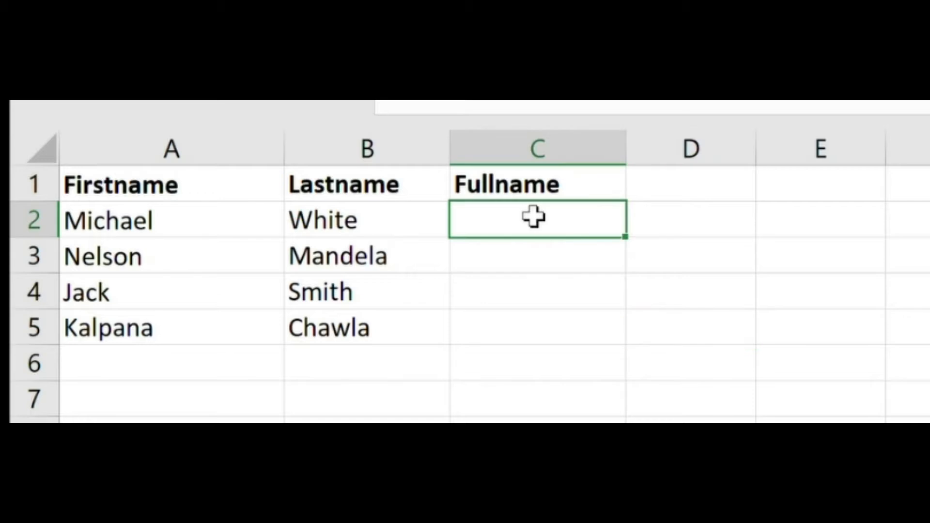
pyautogui.doubleClick(535, 218)
pyautogui.write('=co')
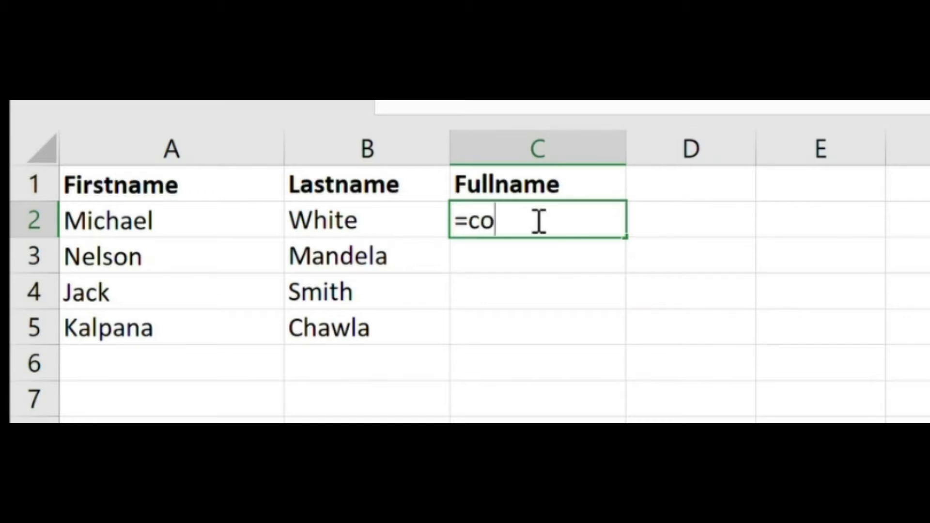
pyautogui.write('ncatenate(')
pyautogui.click(195, 220)
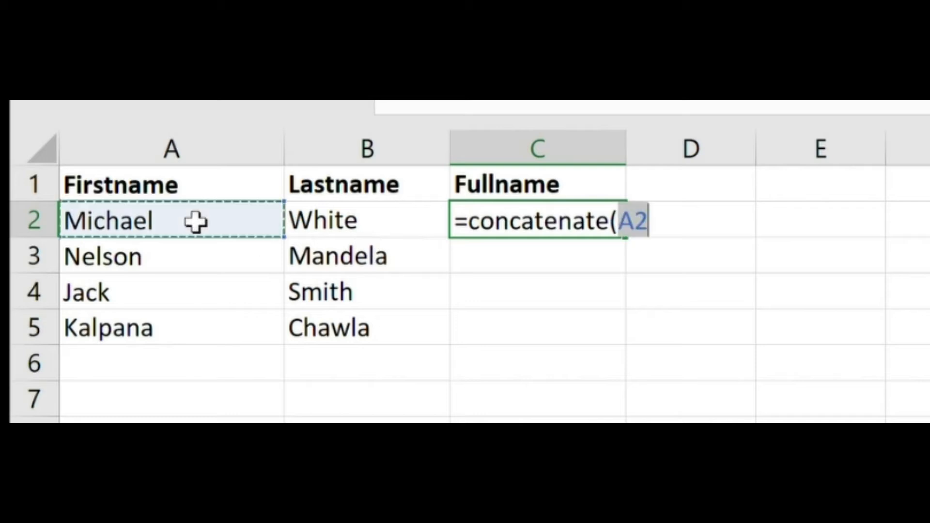
pyautogui.write(',')
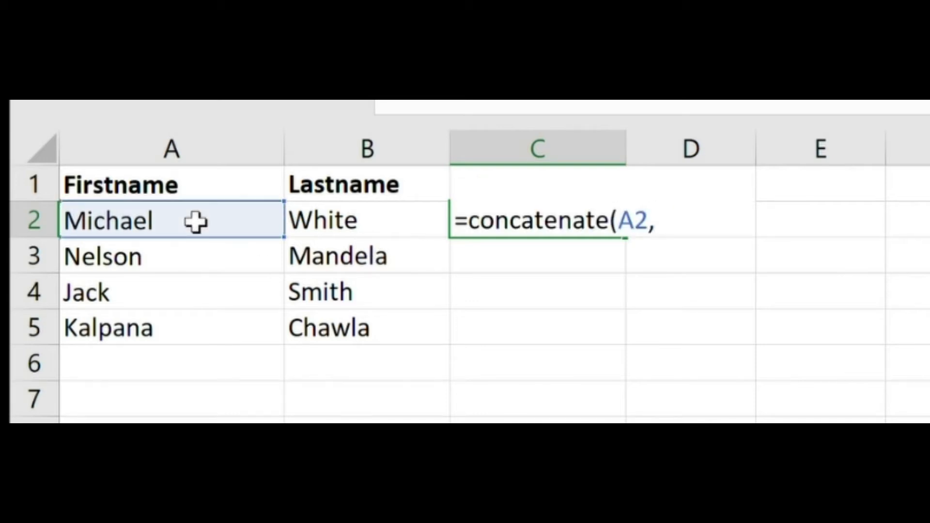
pyautogui.write('" ",')
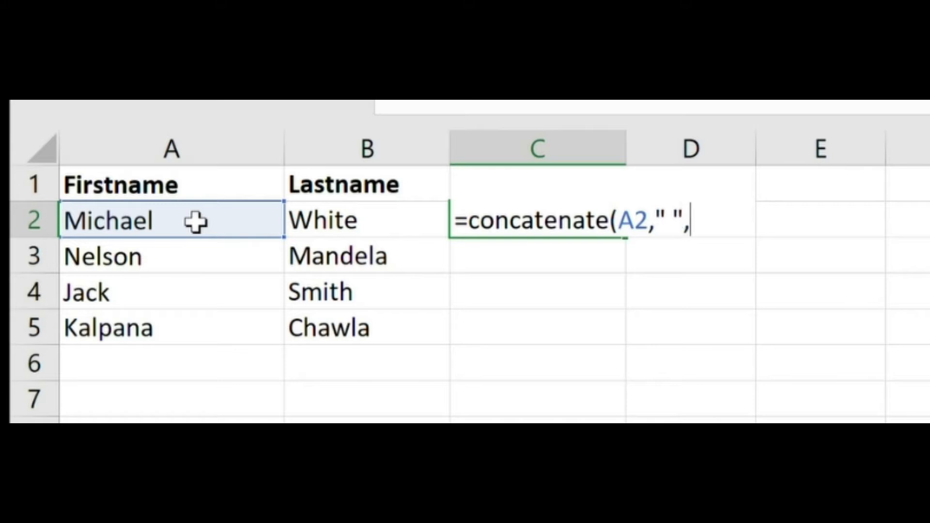
pyautogui.click(411, 218)
pyautogui.write(')')
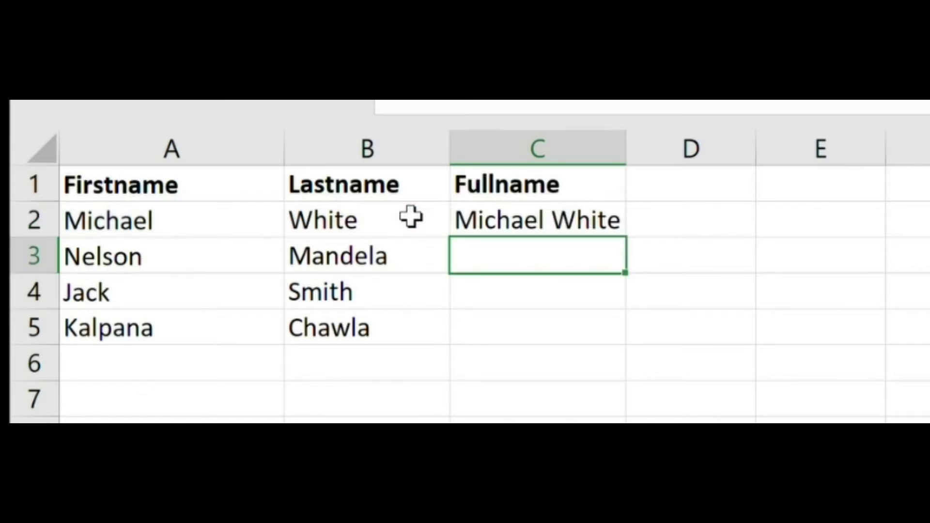
pyautogui.click(607, 225)
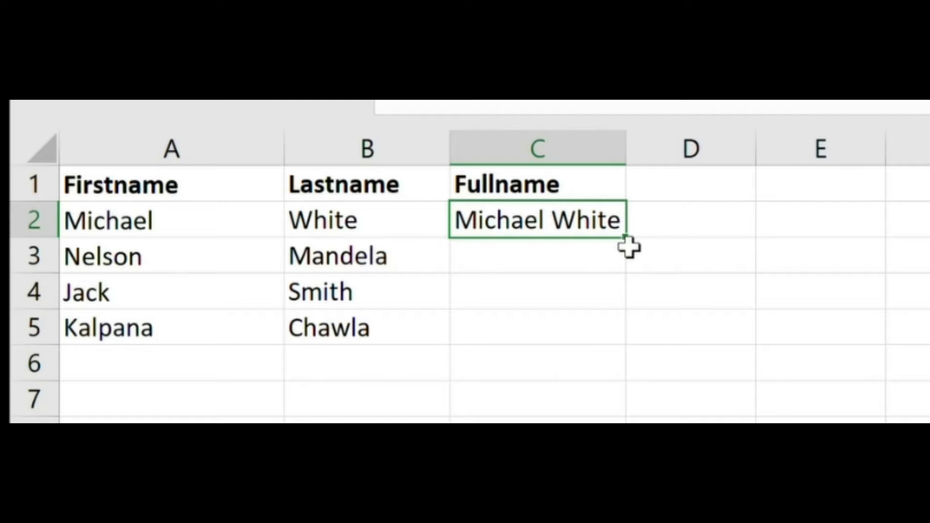
pyautogui.doubleClick(626, 237)
pyautogui.click(884, 286)
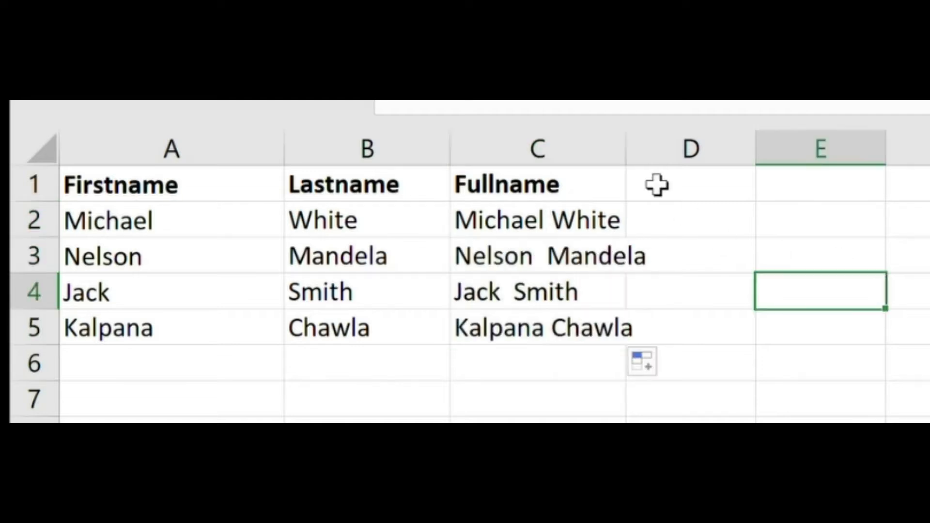
# Autofit the width of the Fullname column to its contents.
pyautogui.doubleClick(627, 145)
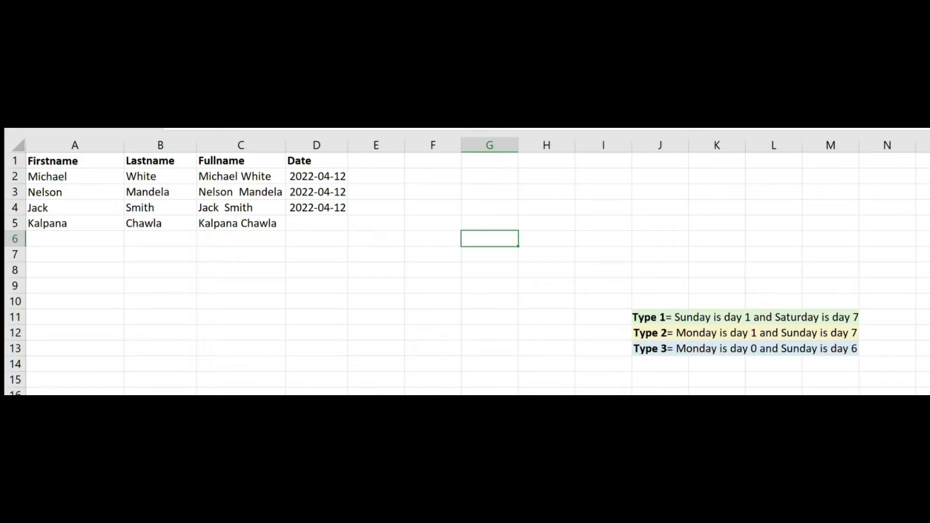
# Compute the weekday numbers with =weekday(D2,1) in E2, filled down through row 4.
pyautogui.moveTo(637, 316); pyautogui.dragTo(801, 352)
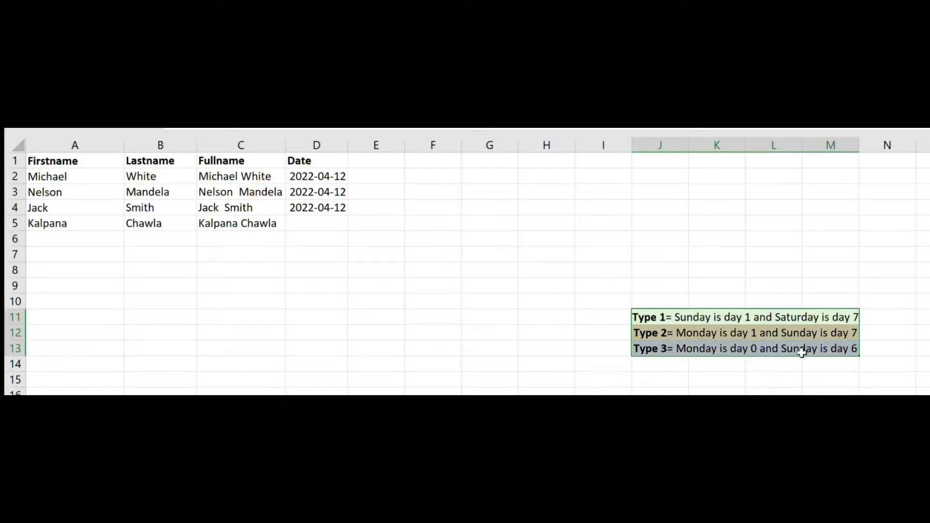
pyautogui.click(442, 267)
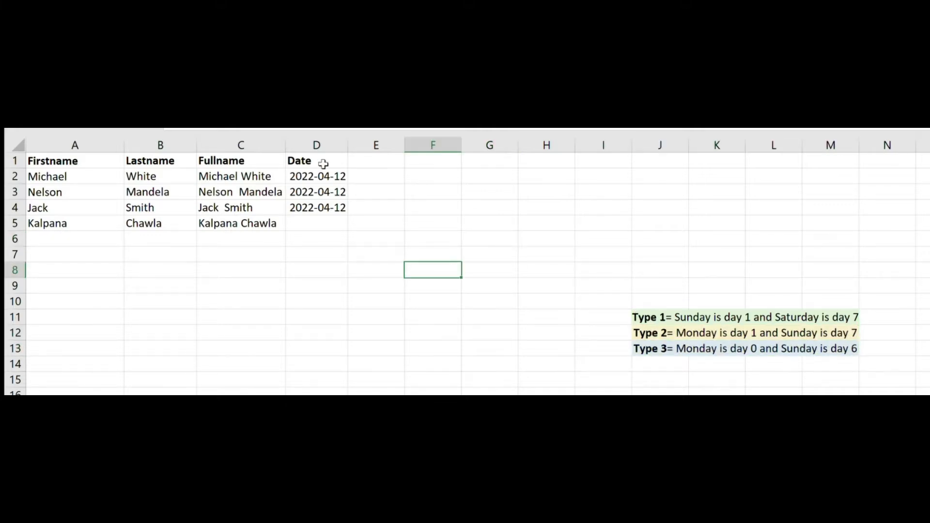
pyautogui.click(372, 178)
pyautogui.write('=weekday')
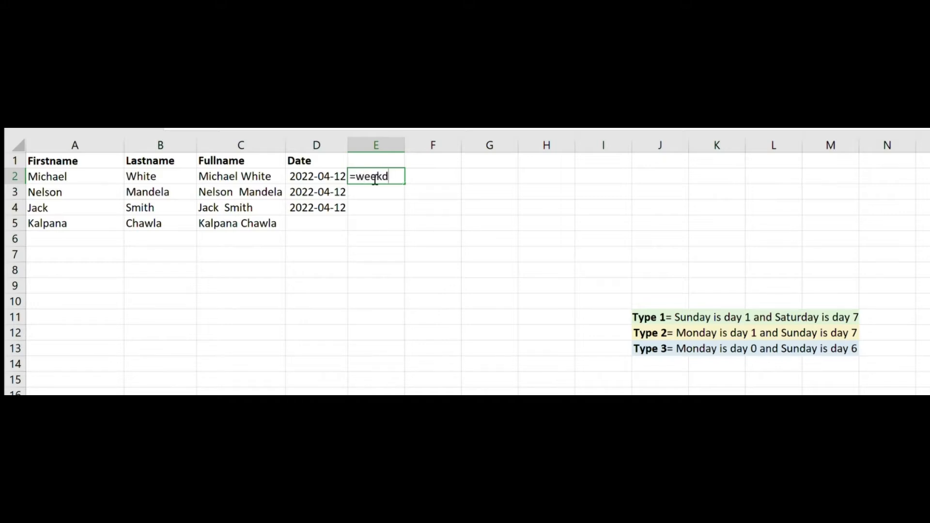
pyautogui.write('(')
pyautogui.click(327, 177)
pyautogui.write(',1')
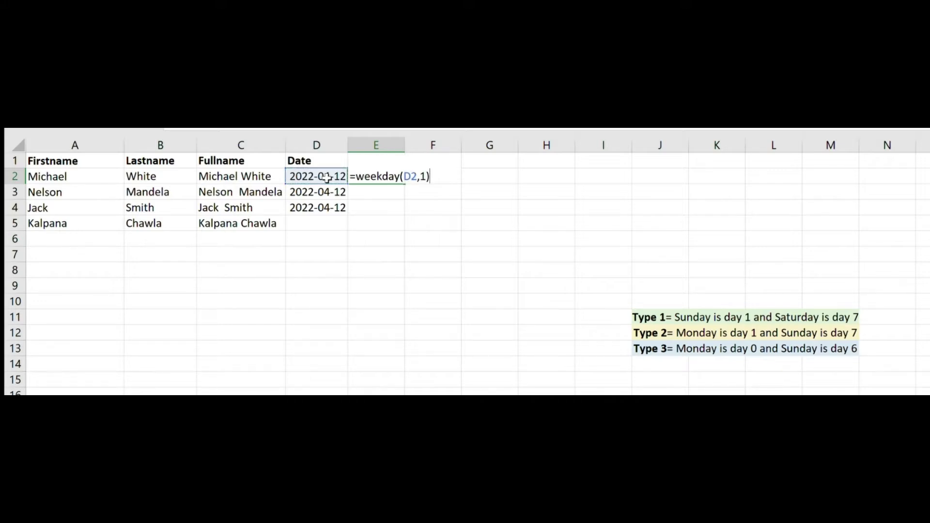
pyautogui.write(')')
pyautogui.press('Return')
pyautogui.click(408, 175)
pyautogui.click(390, 180)
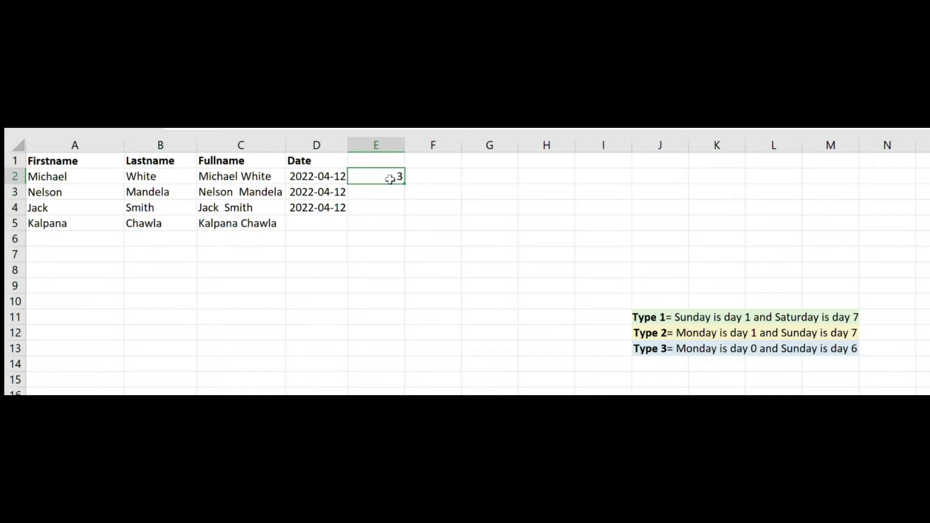
pyautogui.moveTo(402, 187); pyautogui.dragTo(400, 217)
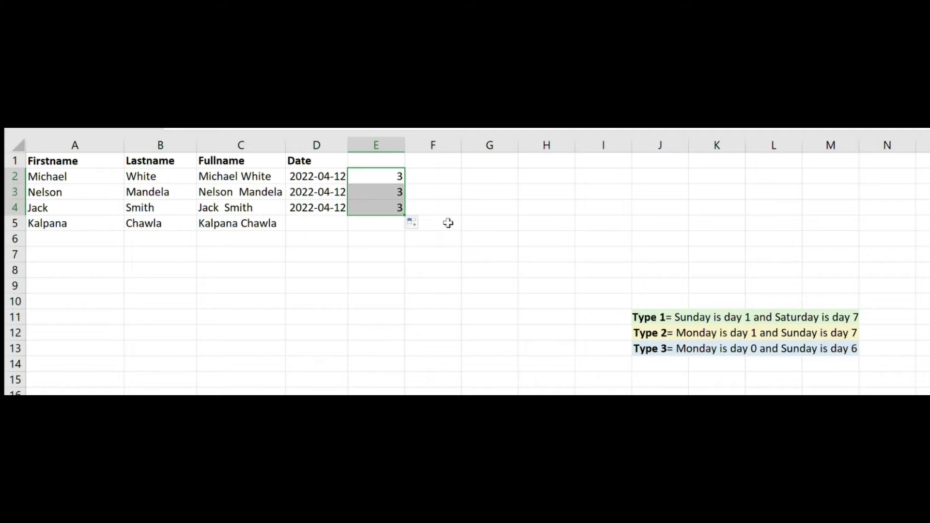
pyautogui.click(460, 228)
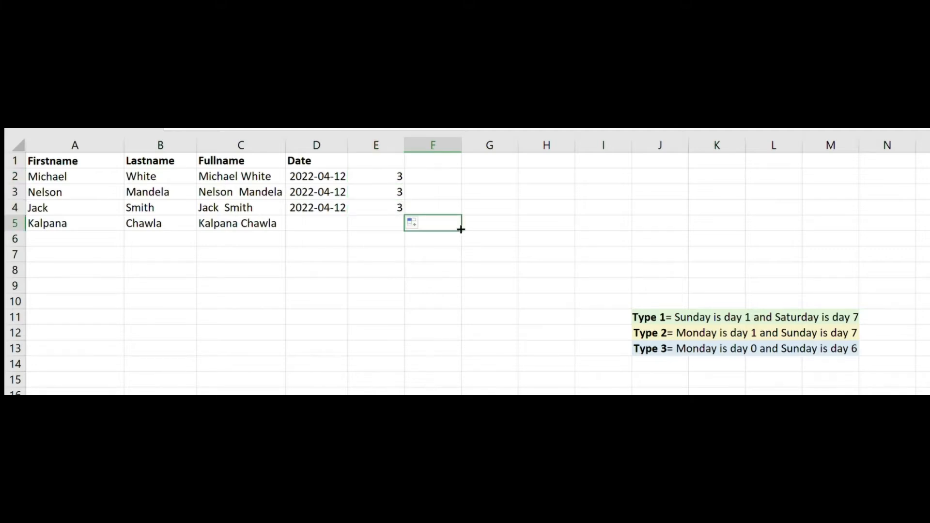
# Change the WEEKDAY return type in E3 to 2.
pyautogui.click(391, 177)
pyautogui.moveTo(392, 194); pyautogui.dragTo(391, 211)
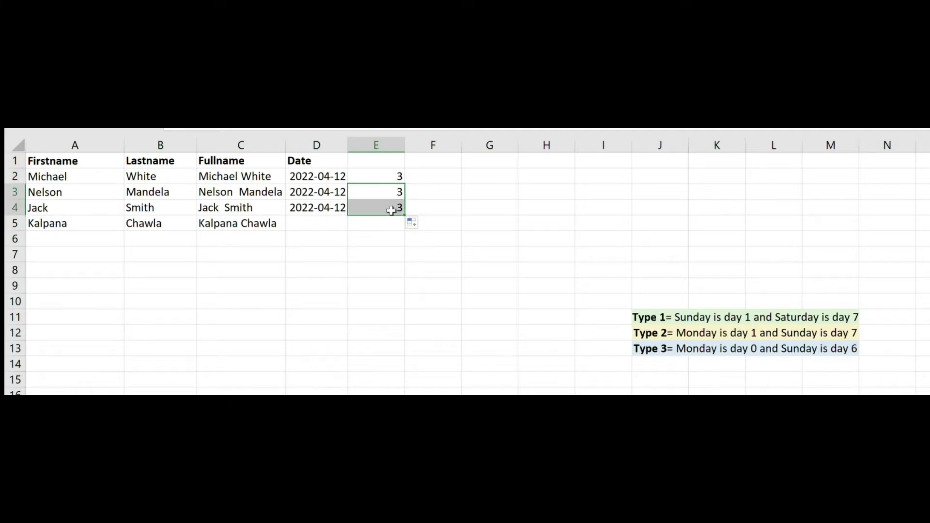
pyautogui.doubleClick(371, 192)
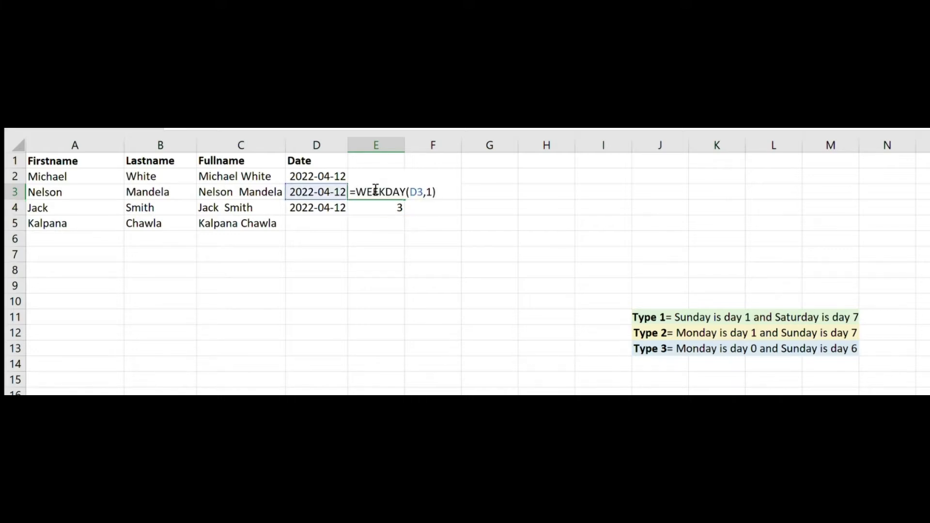
pyautogui.press('Delete')
pyautogui.write('2')
pyautogui.press('Return')
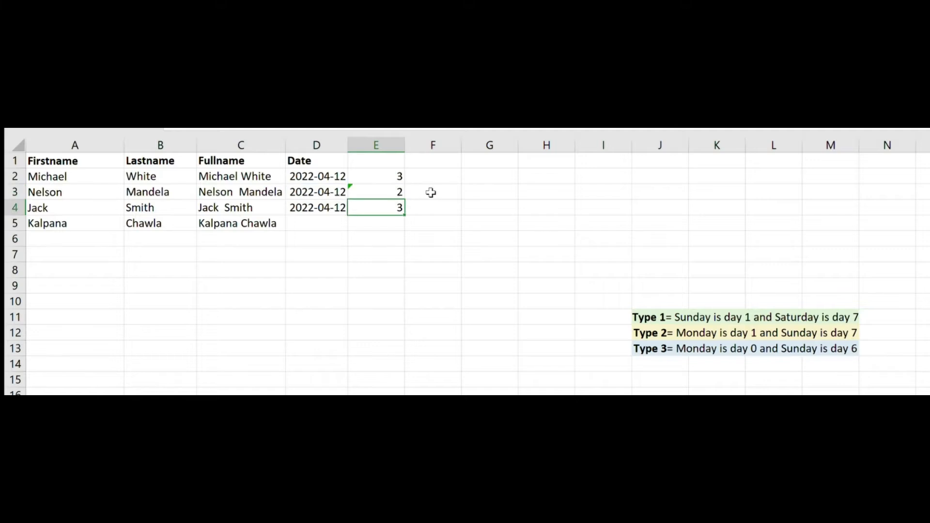
# Change the WEEKDAY return type in E4 to 3.
pyautogui.doubleClick(371, 208)
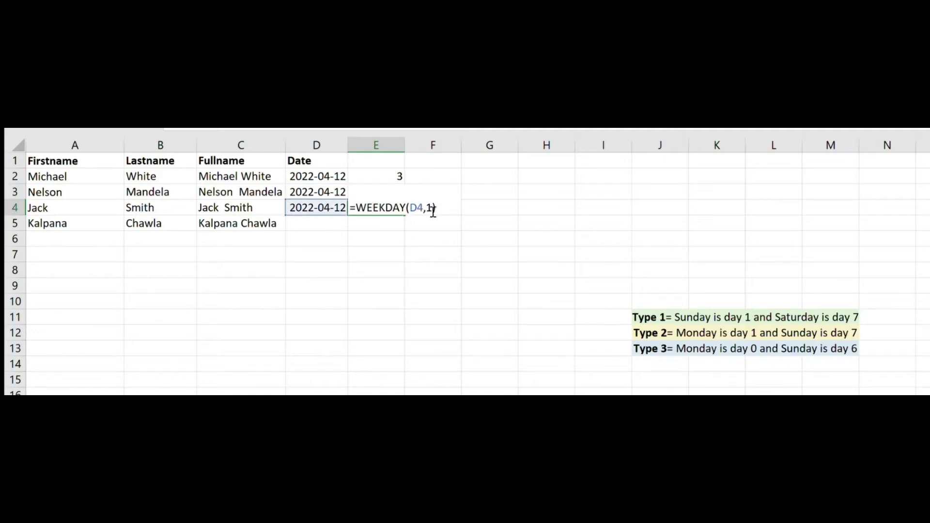
pyautogui.press('Delete')
pyautogui.write('3')
pyautogui.press('Return')
pyautogui.click(423, 262)
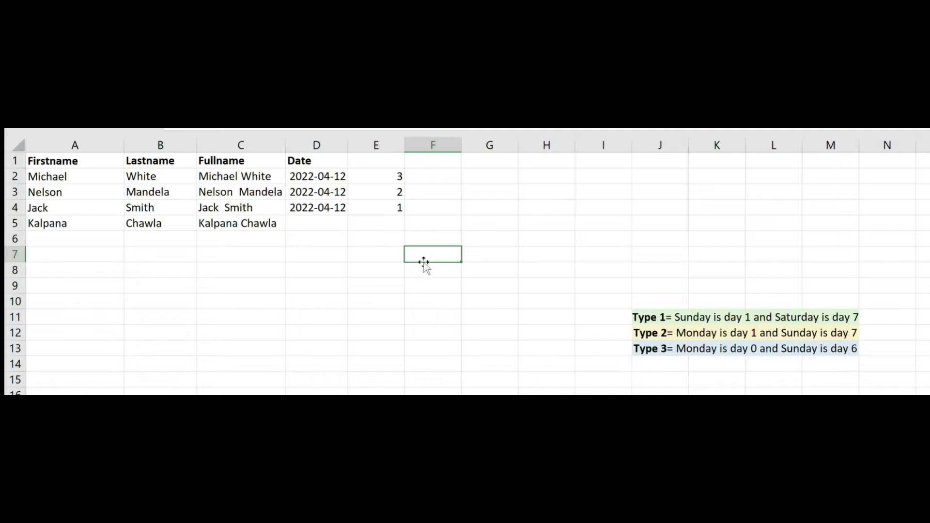
pyautogui.click(340, 160)
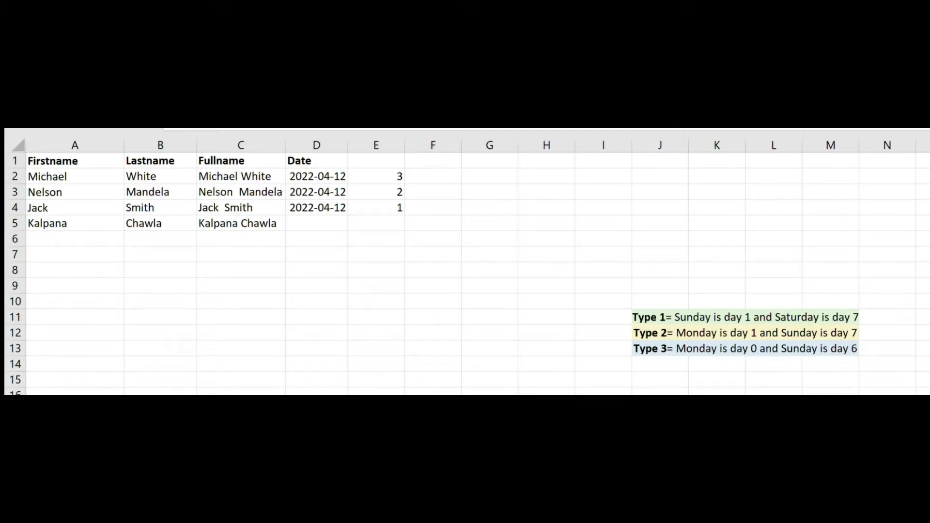
pyautogui.click(568, 285)
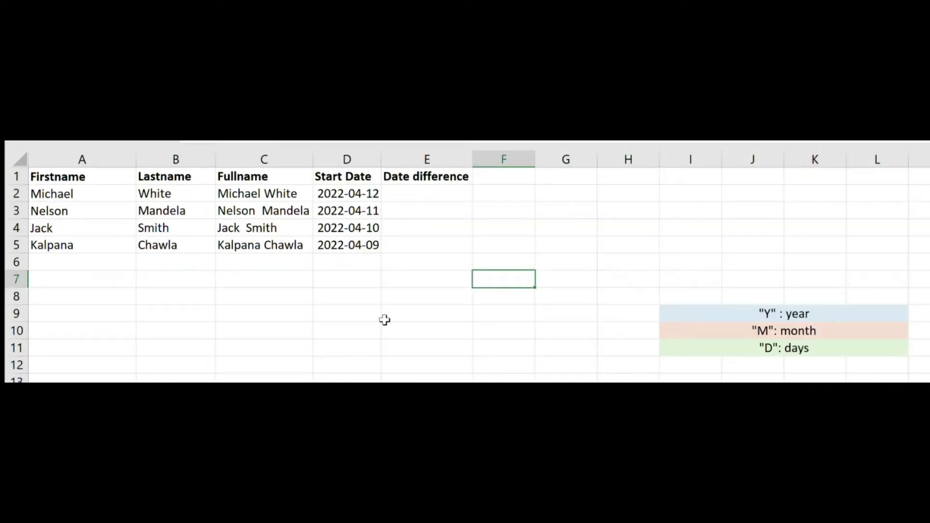
# Compute the days since each start date with =datedif(D2,now(),"D") in E2, filled down the Date difference column.
pyautogui.click(413, 205)
pyautogui.click(418, 197)
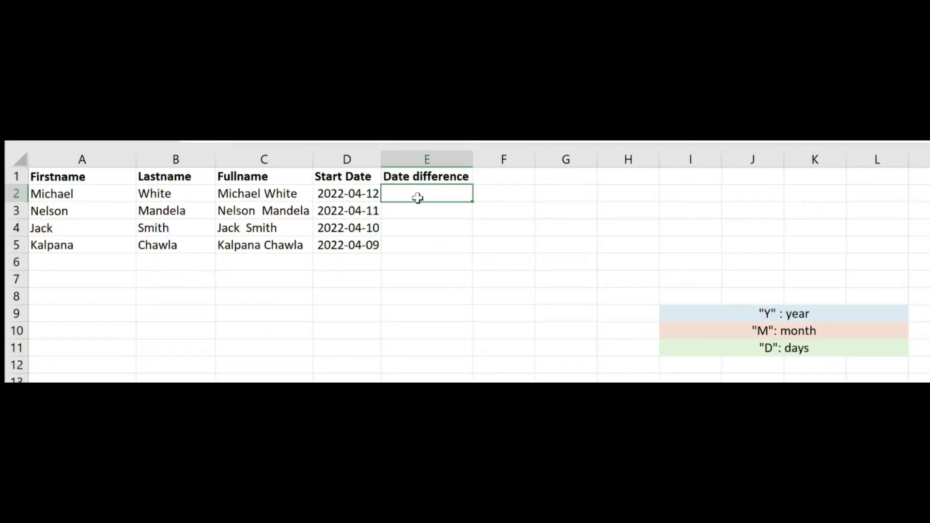
pyautogui.write('=datedif(')
pyautogui.click(352, 194)
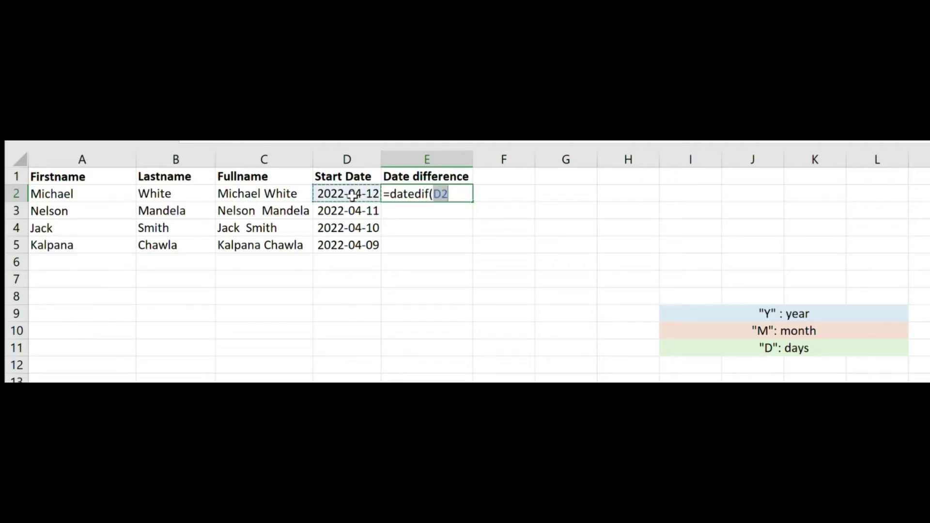
pyautogui.write(',')
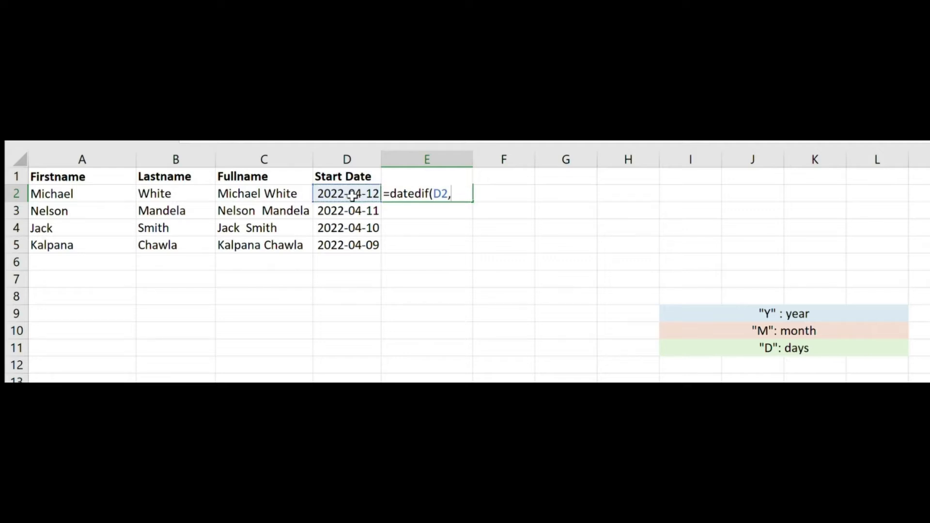
pyautogui.write('now(),"D"')
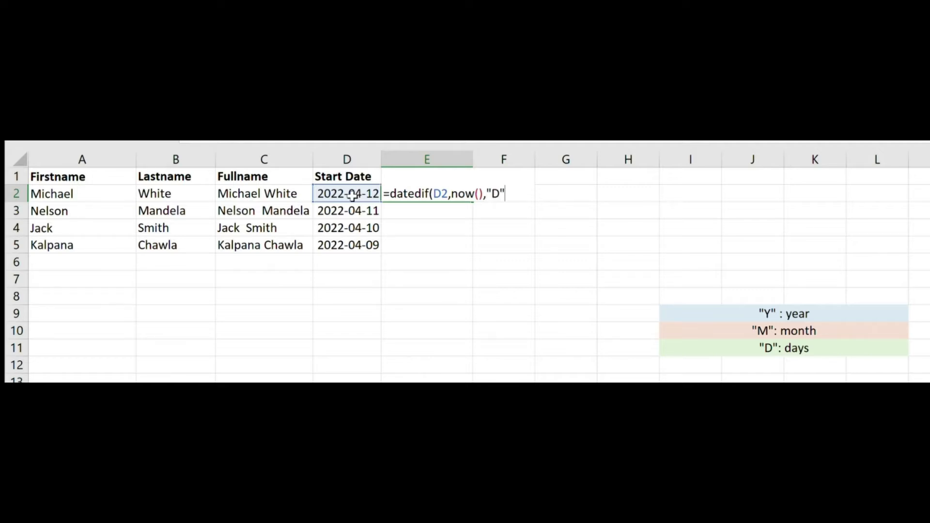
pyautogui.write(')')
pyautogui.press('Return')
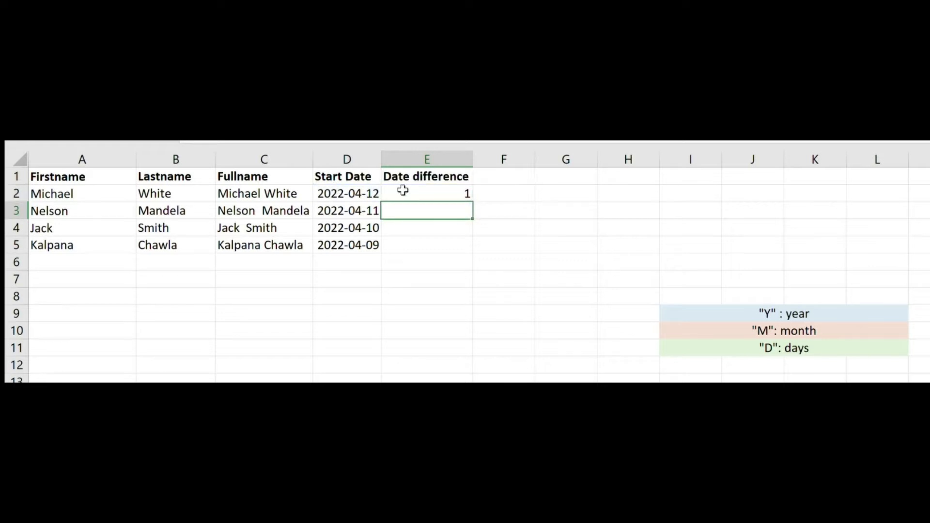
pyautogui.click(448, 192)
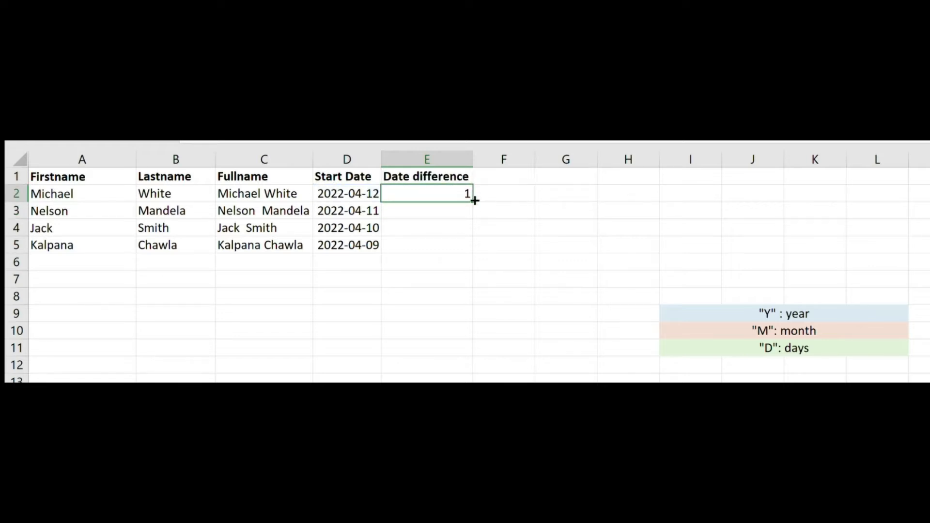
pyautogui.doubleClick(472, 201)
pyautogui.click(519, 224)
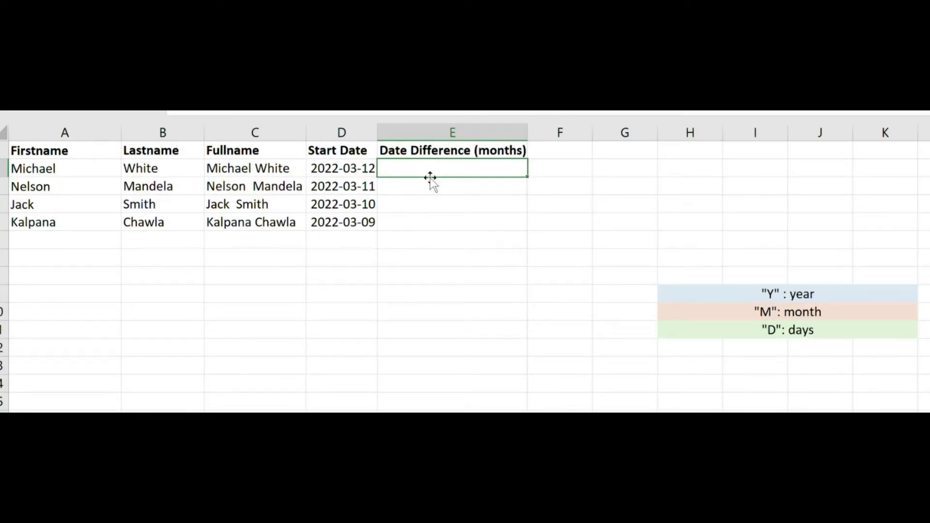
# Compute the months since each start date with =datedif(D2,now(),"M") in E2, filled down the Date Difference (months) column through row 5.
pyautogui.write('=datedif(')
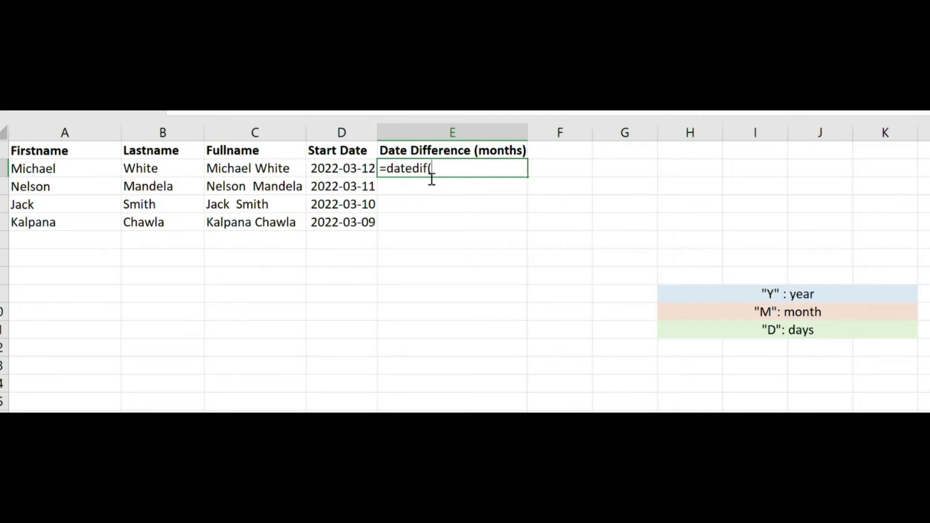
pyautogui.click(352, 170)
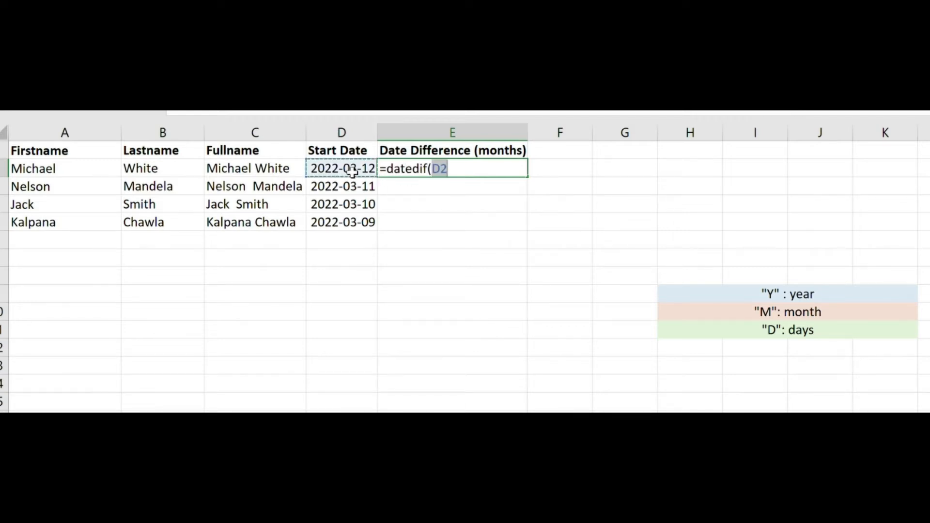
pyautogui.write(',now() ')
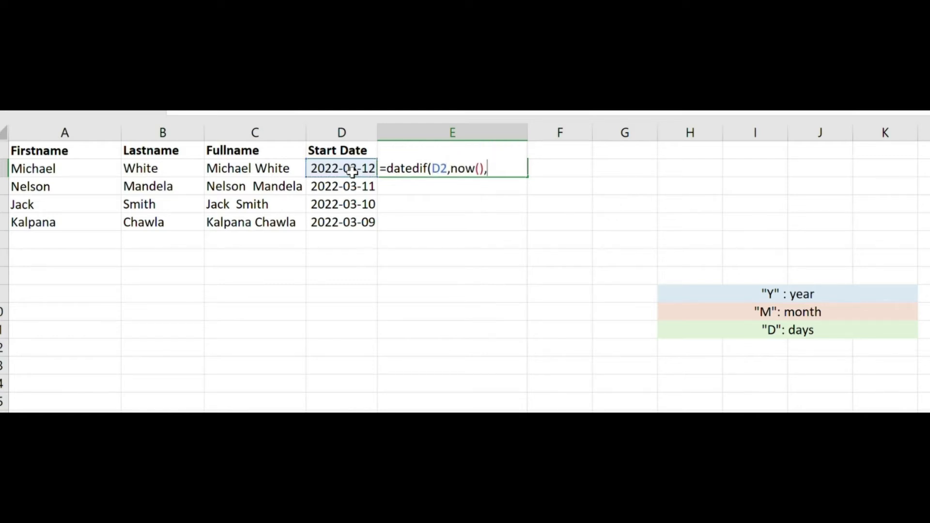
pyautogui.write('"M"')
pyautogui.press('Return')
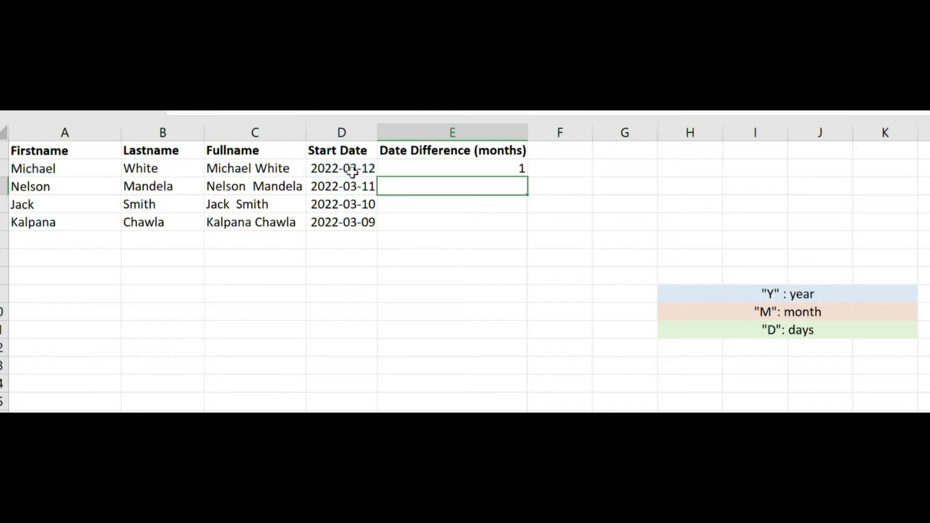
pyautogui.click(489, 166)
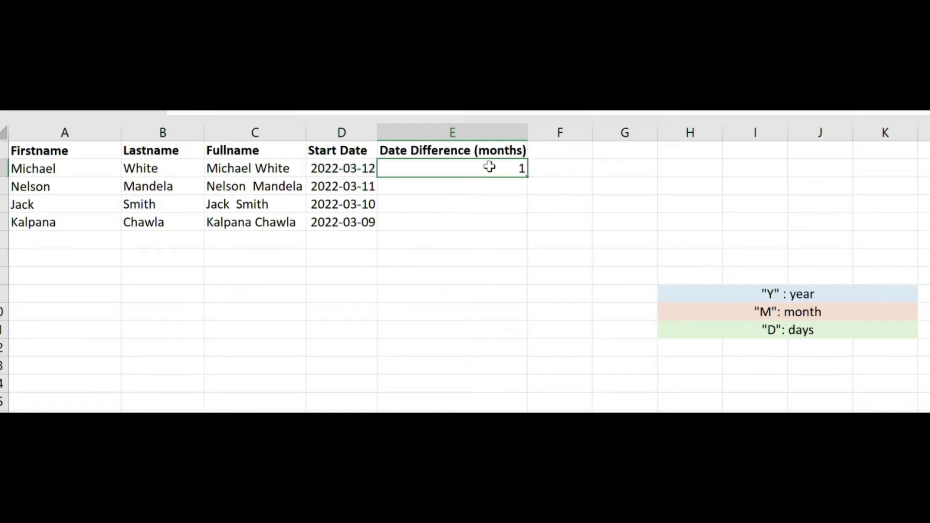
pyautogui.doubleClick(532, 181)
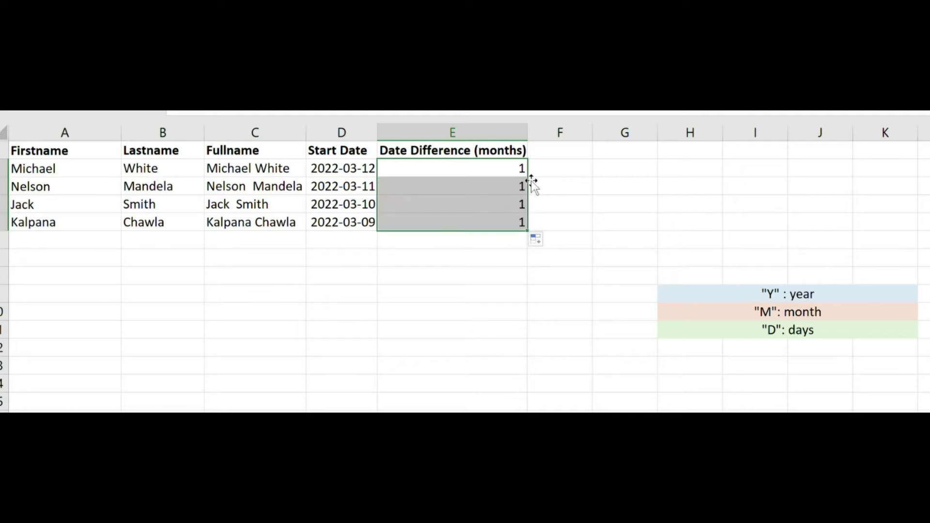
# Set the start date in D3 to 2/11/2022.
pyautogui.doubleClick(344, 191)
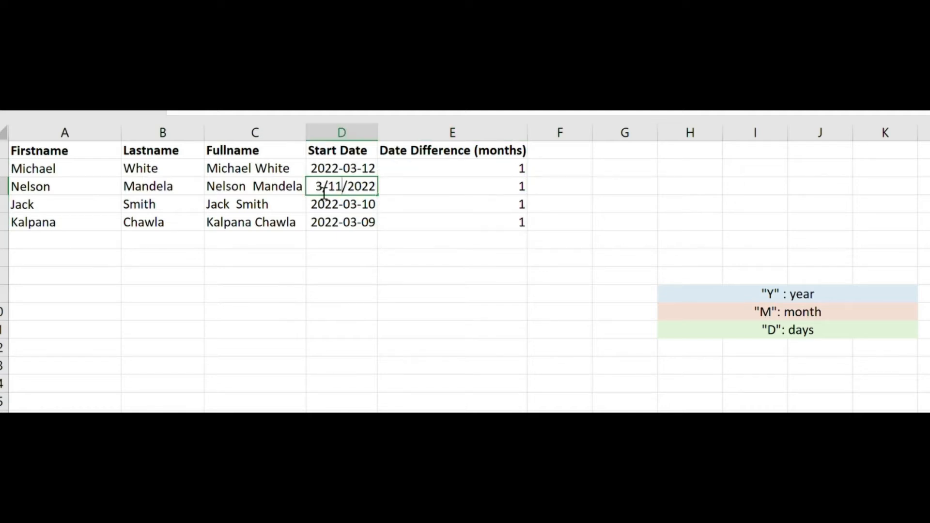
pyautogui.press('BackSpace')
pyautogui.write('2')
pyautogui.press('Return')
pyautogui.click(499, 269)
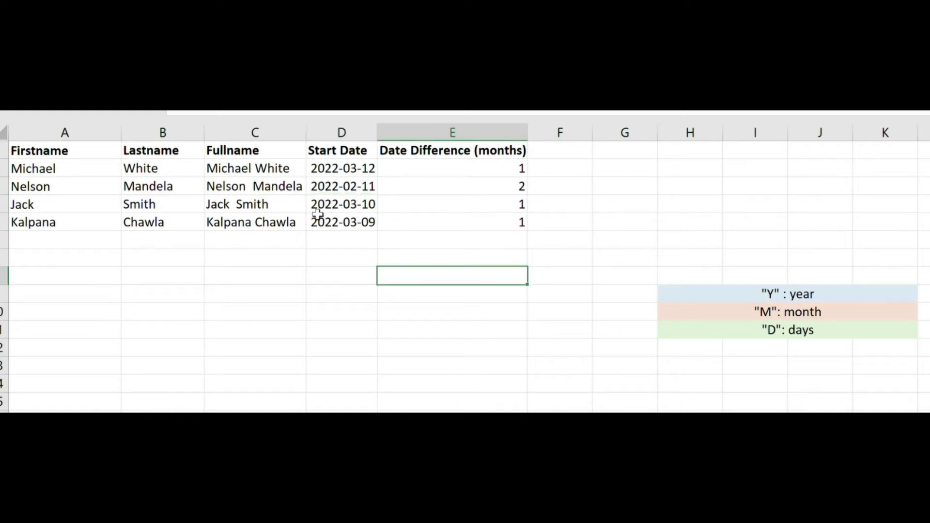
# Set the start date in D5 to 1/9/2022.
pyautogui.doubleClick(348, 224)
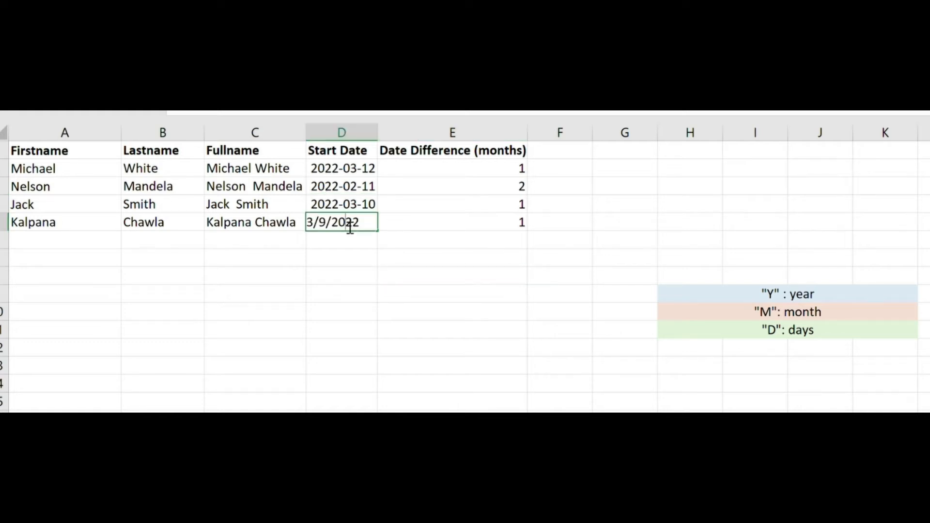
pyautogui.click(315, 222)
pyautogui.press('BackSpace')
pyautogui.write('1')
pyautogui.click(459, 308)
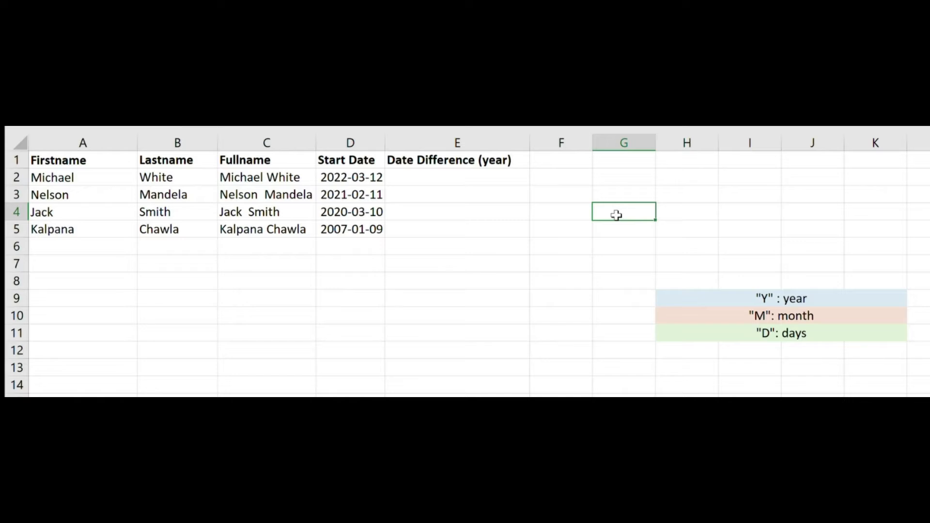
# Compute the years since the first start date with =datedif(D2,now(),"Y") in E2 of the Date Difference (year) column.
pyautogui.click(435, 182)
pyautogui.write('=dat')
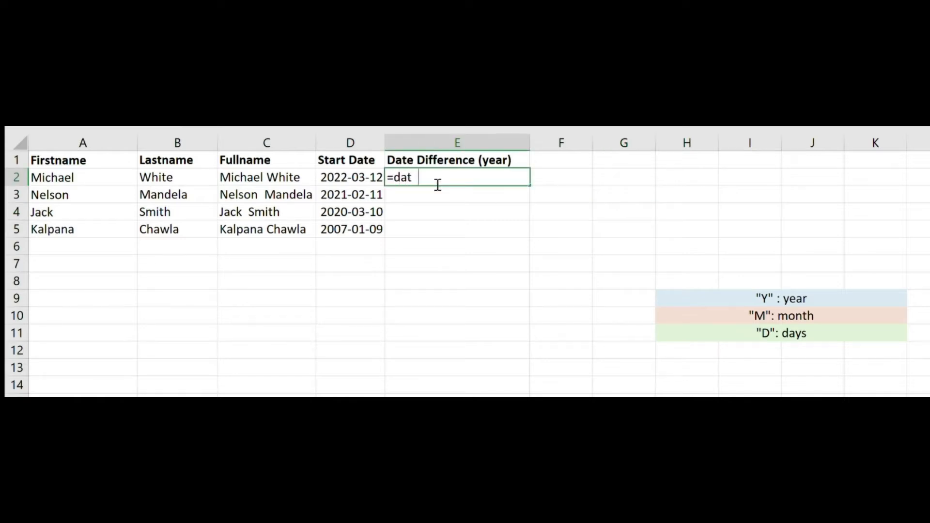
pyautogui.write('edif(')
pyautogui.click(344, 177)
pyautogui.write(',')
pyautogui.press('BackSpace')
pyautogui.write('now()')
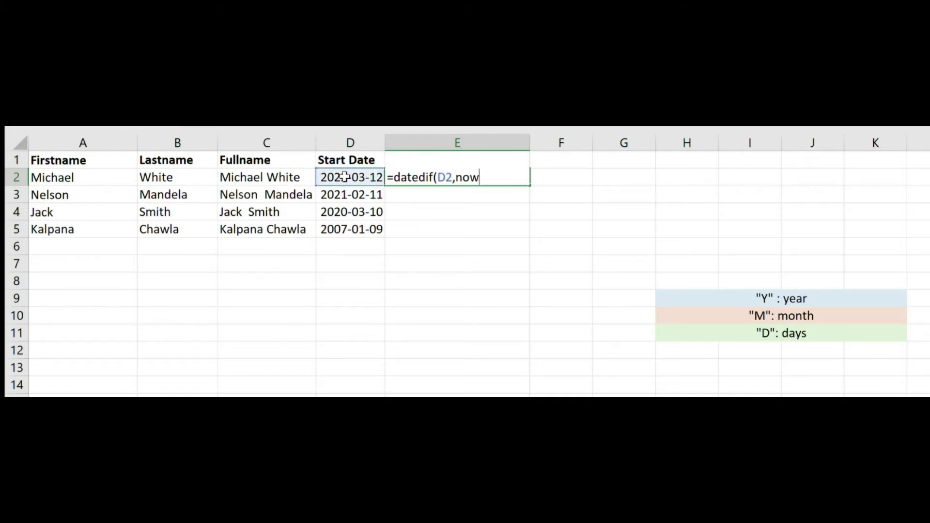
pyautogui.write(', "Y")')
pyautogui.press('Return')
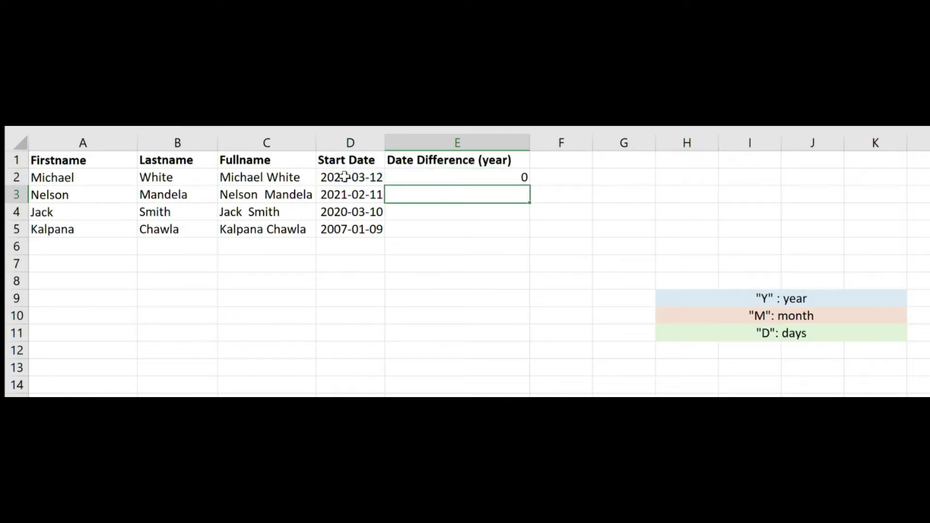
# Fill the year-difference formula from E2 down the Date Difference (year) column through row 5.
pyautogui.click(482, 180)
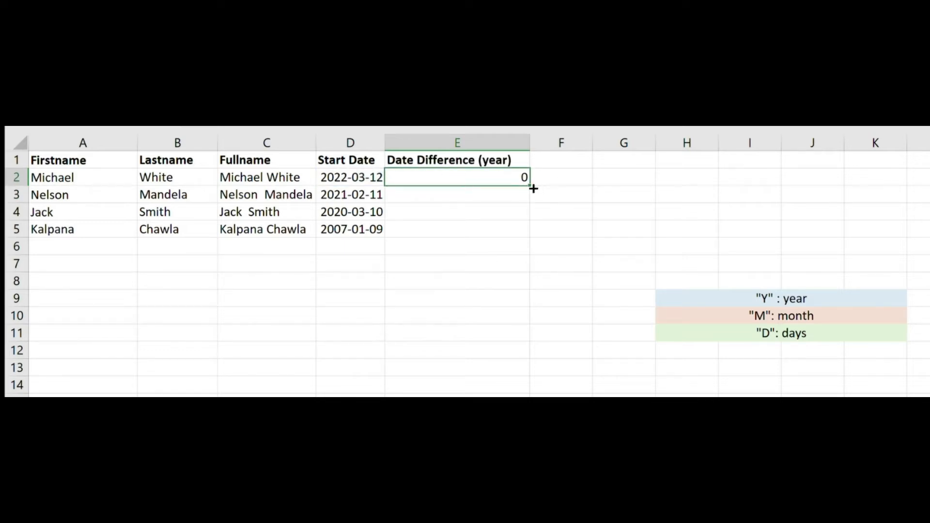
pyautogui.moveTo(533, 188); pyautogui.dragTo(535, 244)
pyautogui.click(666, 213)
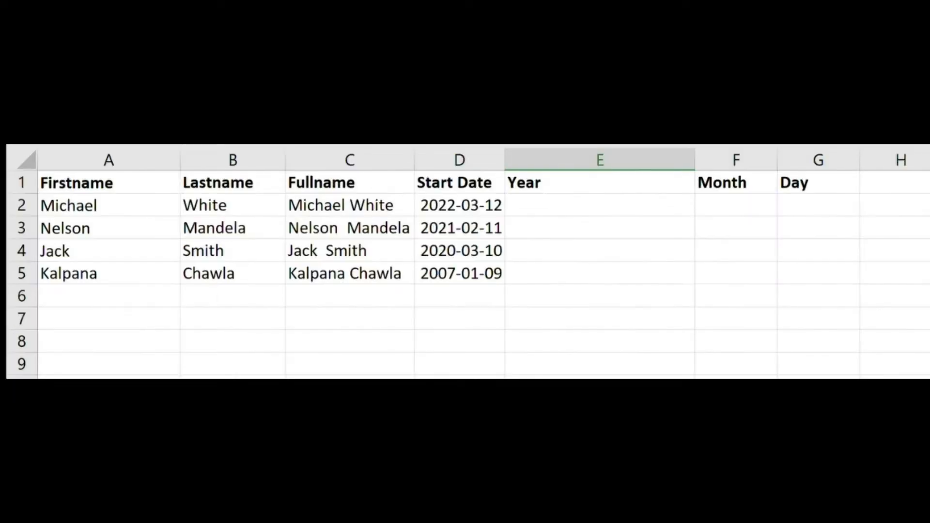
# Extract the start date's year with =year(D2) in E2 and fill it down the Year column through row 5.
pyautogui.click(575, 204)
pyautogui.write('=year(')
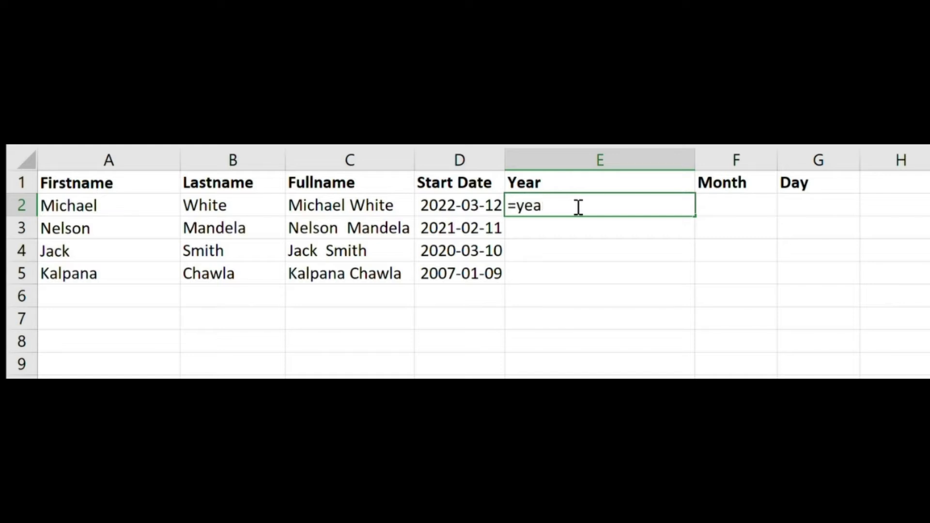
pyautogui.click(462, 204)
pyautogui.write(')')
pyautogui.press('Return')
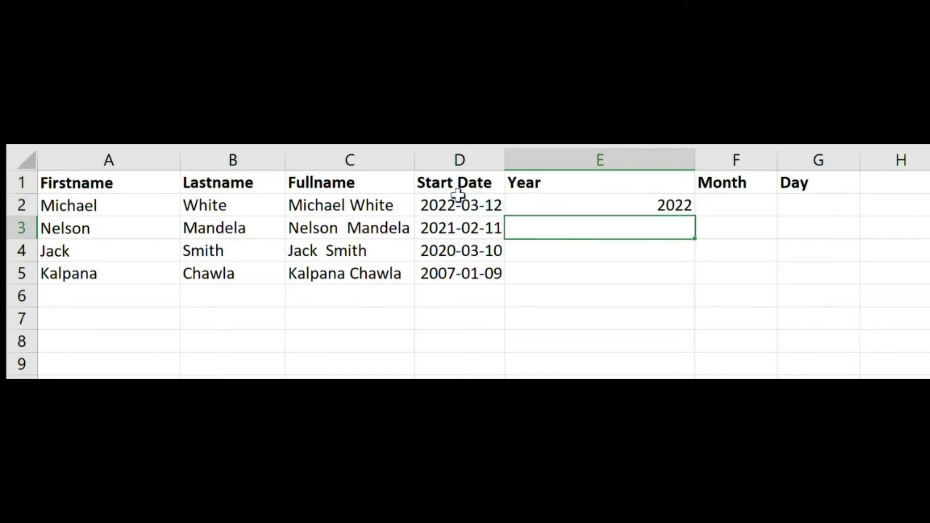
pyautogui.click(628, 204)
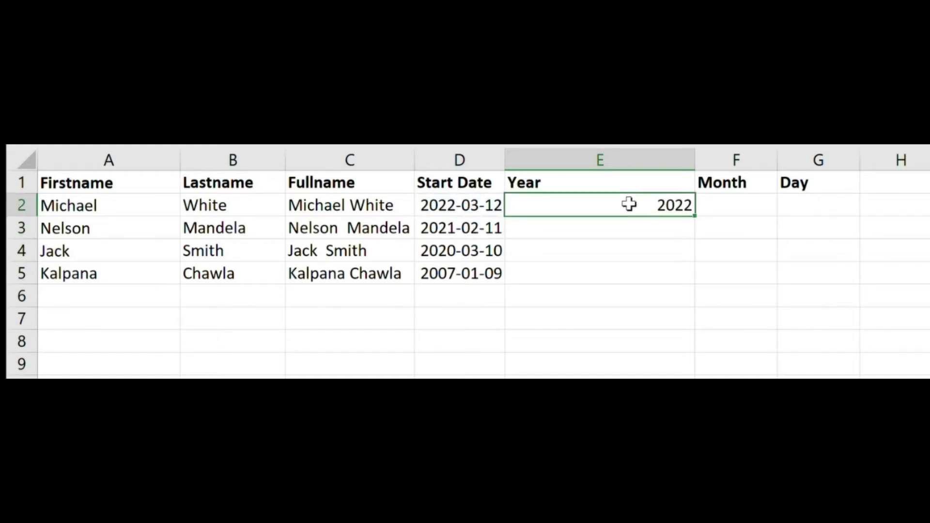
pyautogui.doubleClick(699, 219)
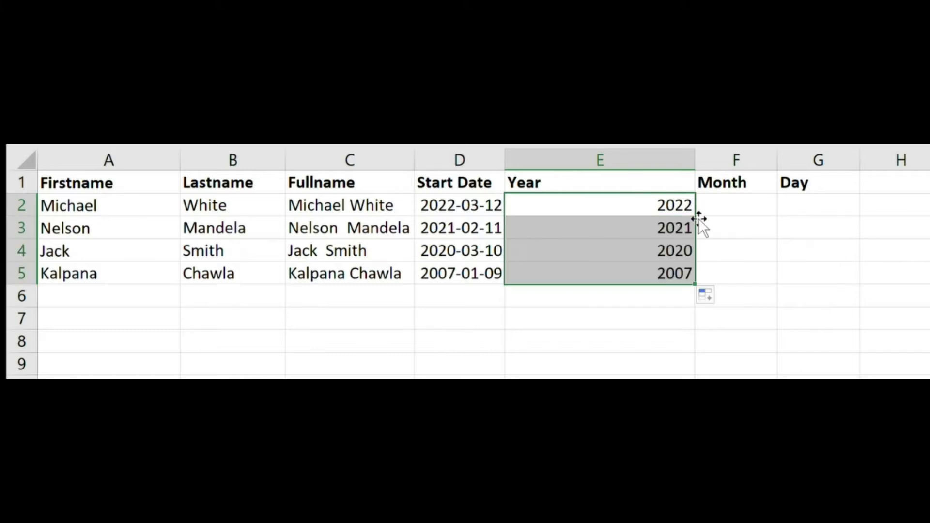
pyautogui.click(736, 227)
# Extract the start date's month with =month(D2) in F2 and fill it down the Month column through row 5.
pyautogui.click(745, 213)
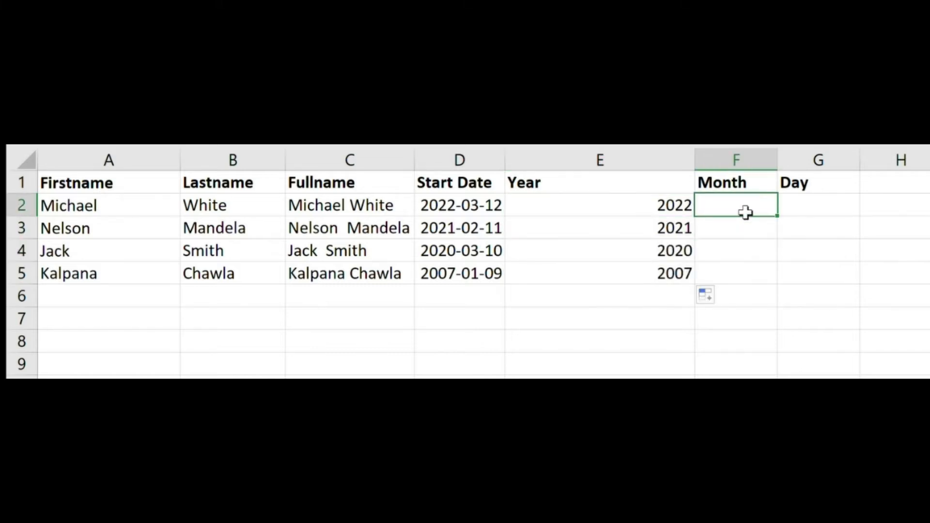
pyautogui.doubleClick(745, 212)
pyautogui.write('=')
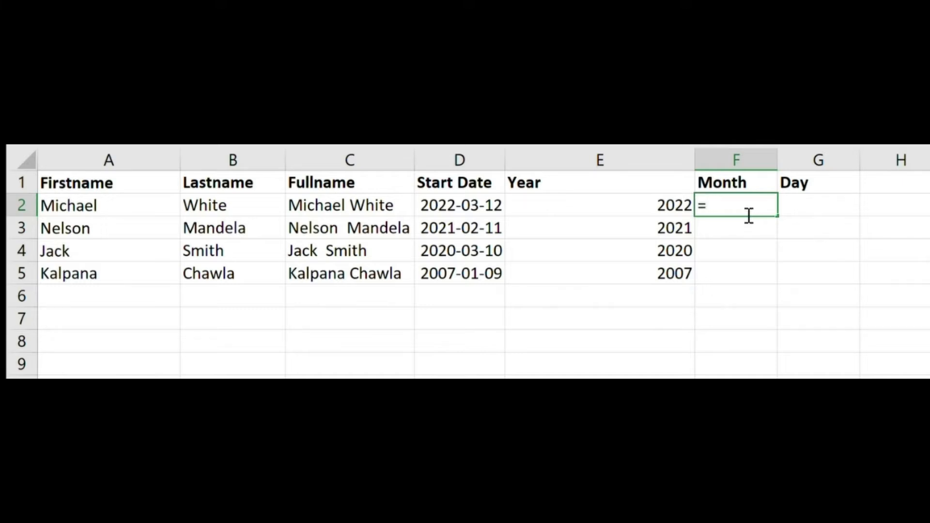
pyautogui.write('month(')
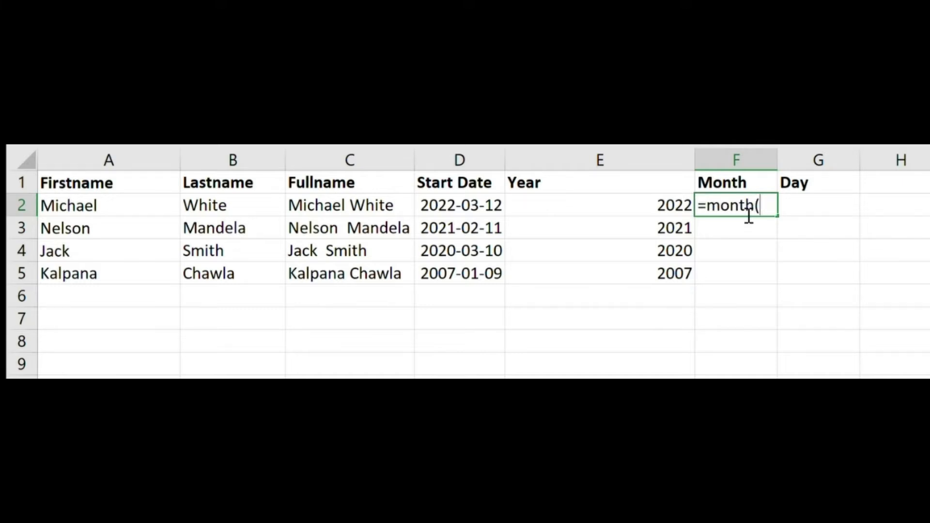
pyautogui.click(478, 210)
pyautogui.write(')')
pyautogui.press('Return')
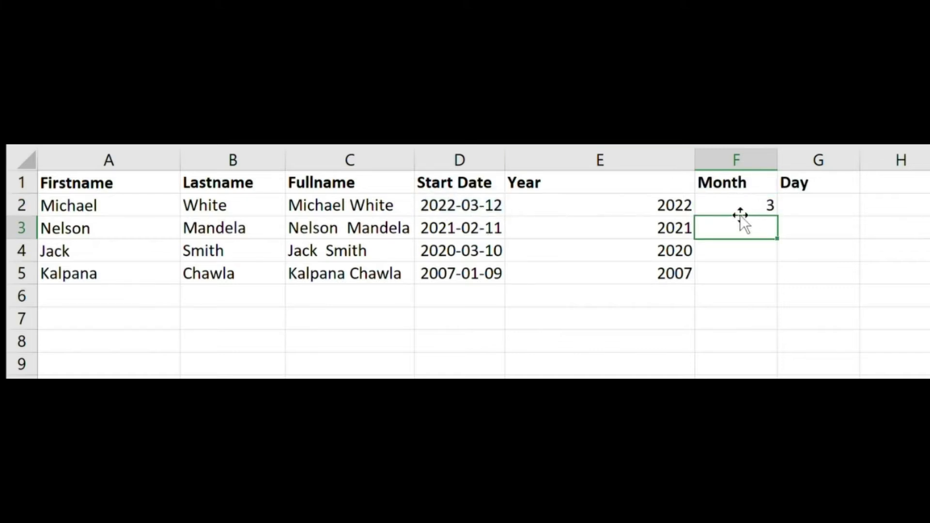
pyautogui.click(760, 205)
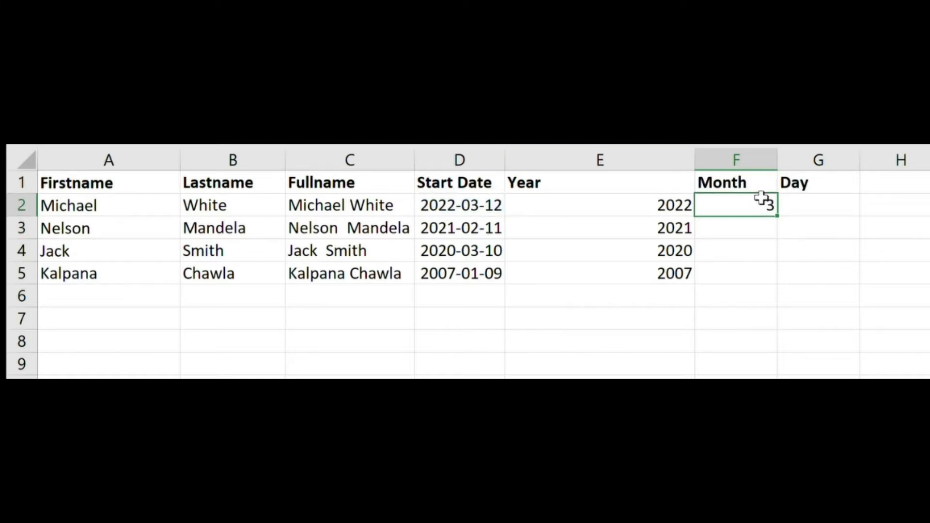
pyautogui.doubleClick(779, 218)
pyautogui.click(845, 230)
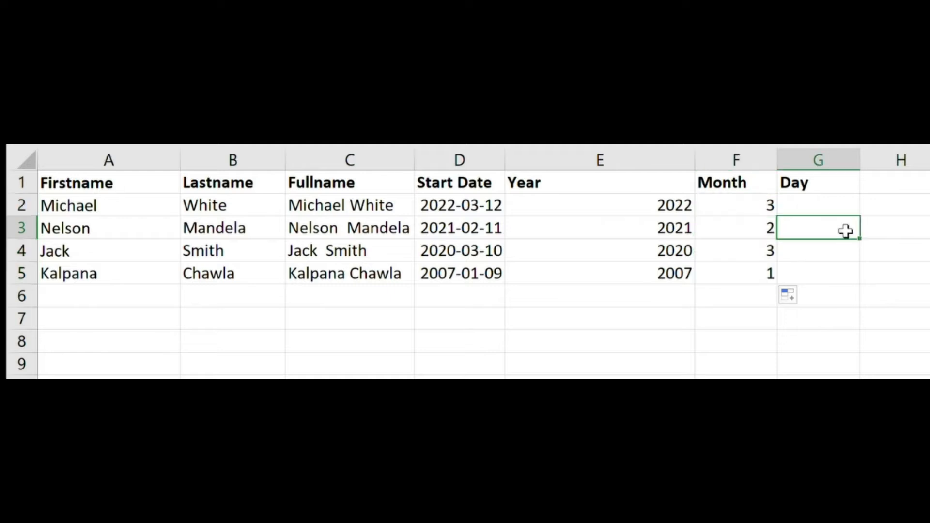
# Extract the start date's day with =day(D2) in G2 and fill it down the Day column through row 5.
pyautogui.click(813, 209)
pyautogui.write('=')
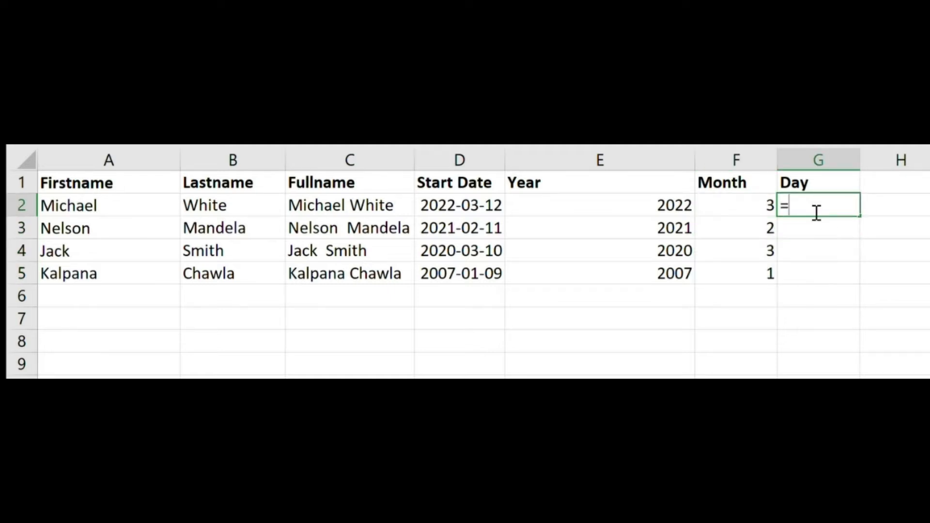
pyautogui.write('day(')
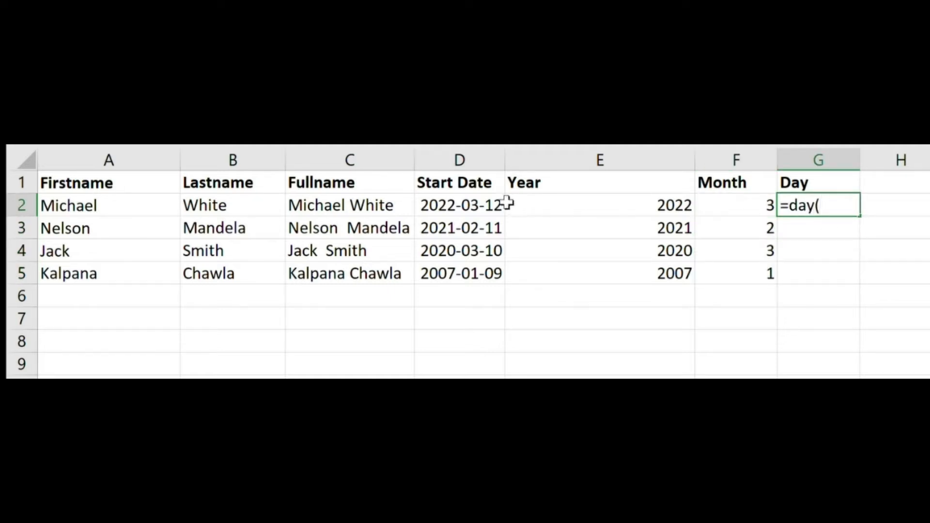
pyautogui.click(479, 201)
pyautogui.write(')')
pyautogui.press('Return')
pyautogui.click(832, 201)
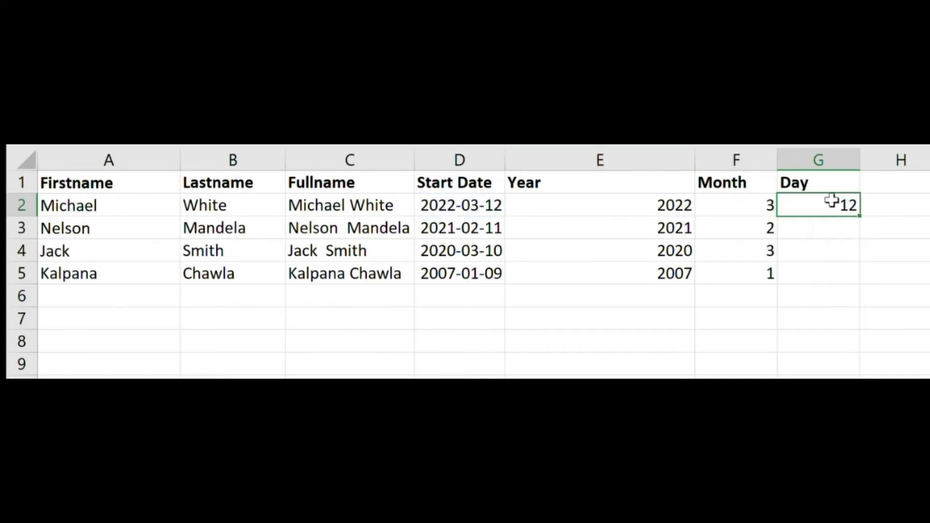
pyautogui.doubleClick(860, 216)
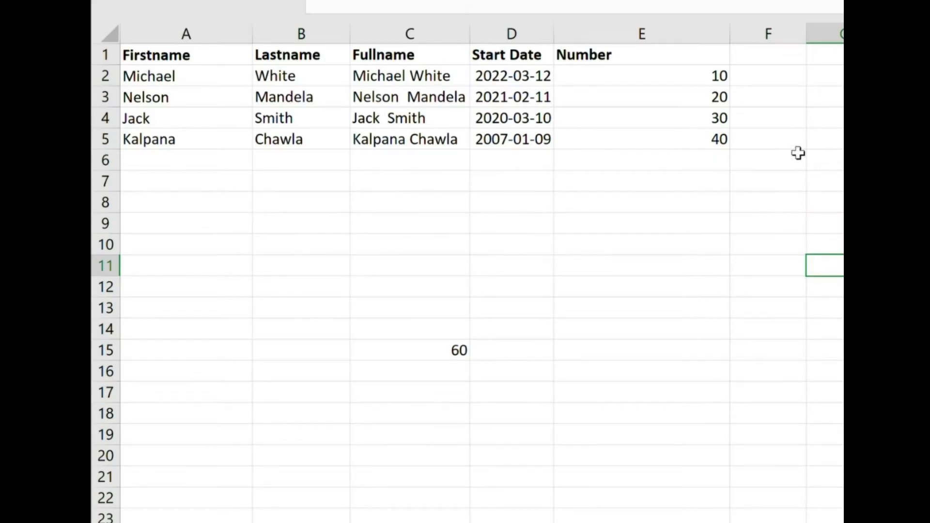
# Multiply the first Number value by the value in C15 with =E2*C15 in F2.
pyautogui.click(790, 84)
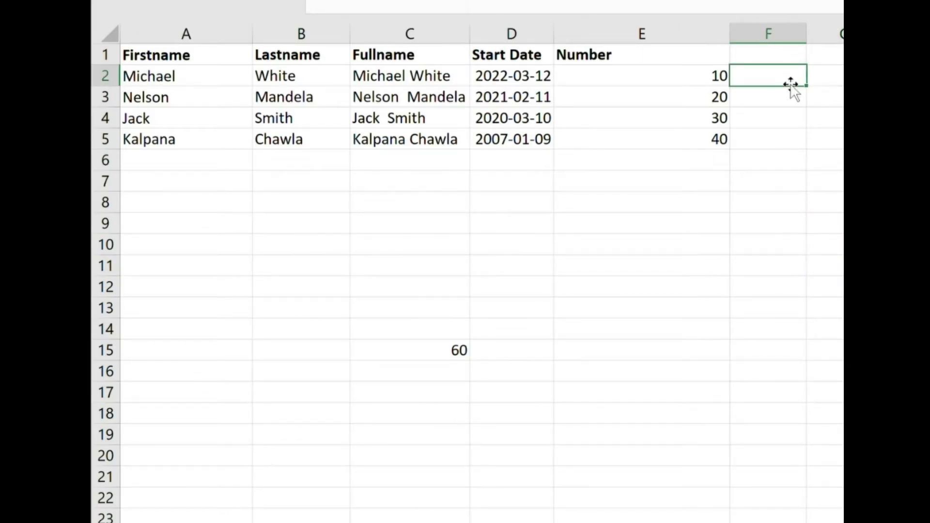
pyautogui.write('=')
pyautogui.click(707, 80)
pyautogui.write('*')
pyautogui.click(445, 361)
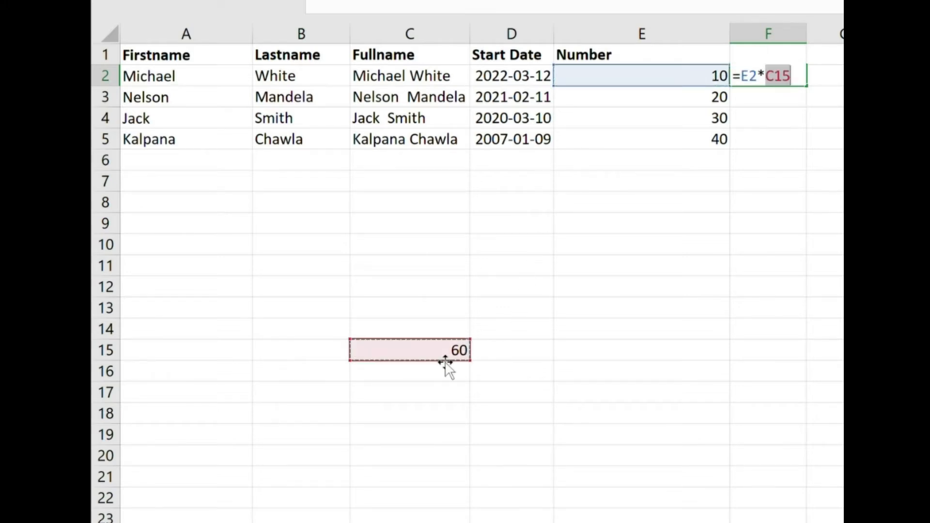
pyautogui.press('Return')
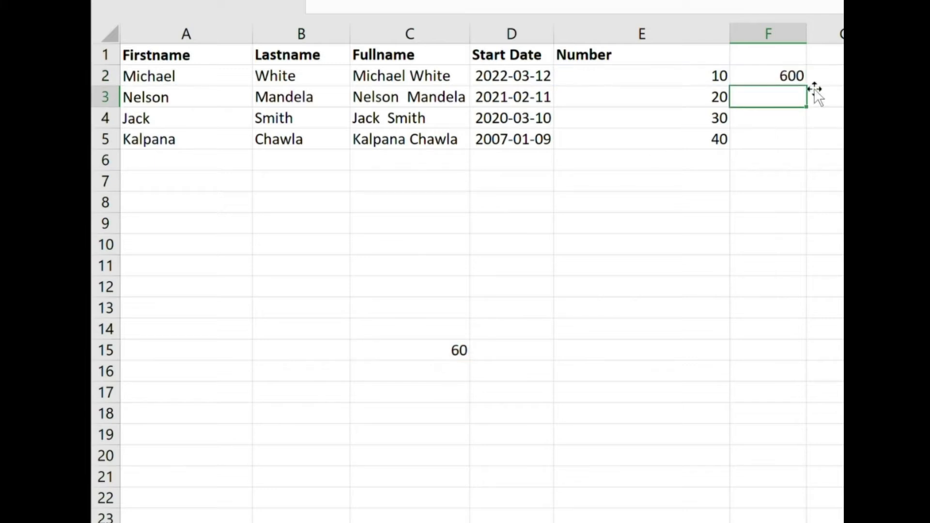
pyautogui.doubleClick(778, 100)
pyautogui.write('=')
pyautogui.press('BackSpace')
# Fill the F2 multiplication formula down through F5 and check the cell references in F3's copied formula.
pyautogui.click(788, 77)
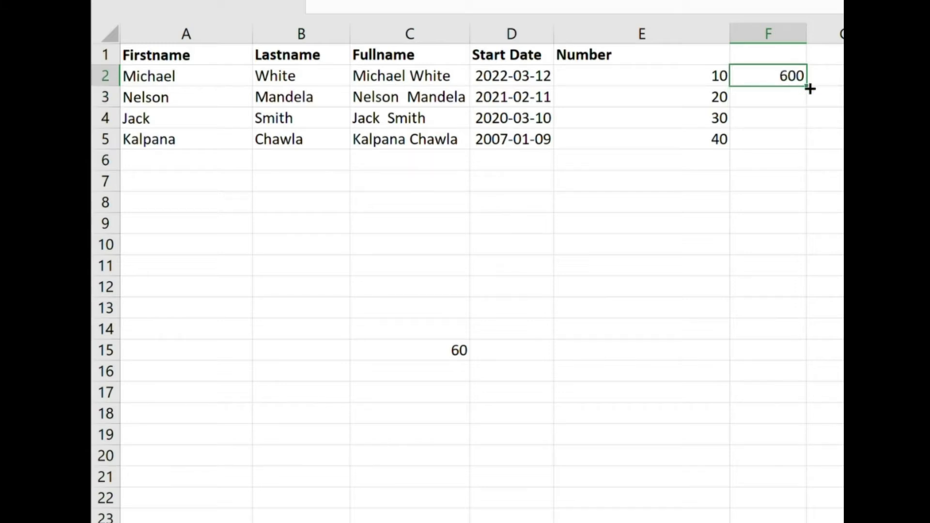
pyautogui.doubleClick(807, 86)
pyautogui.doubleClick(763, 94)
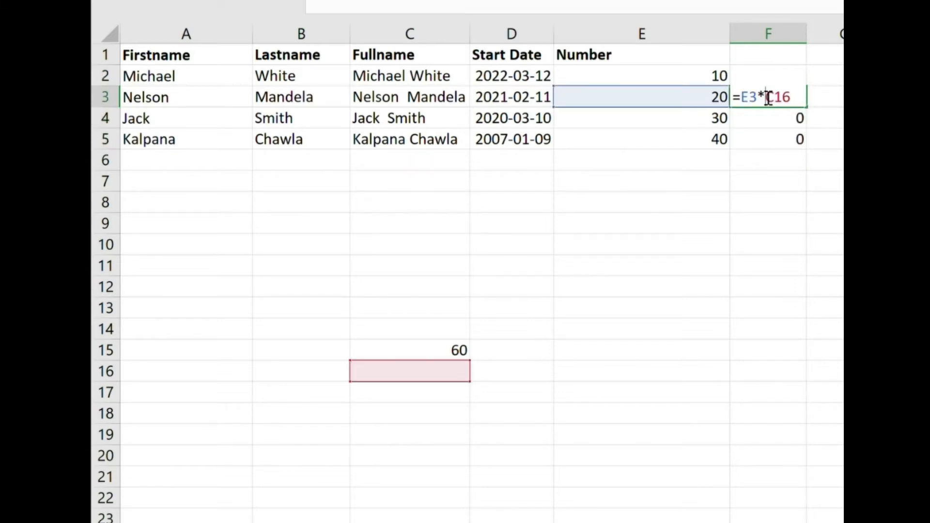
pyautogui.press('Return')
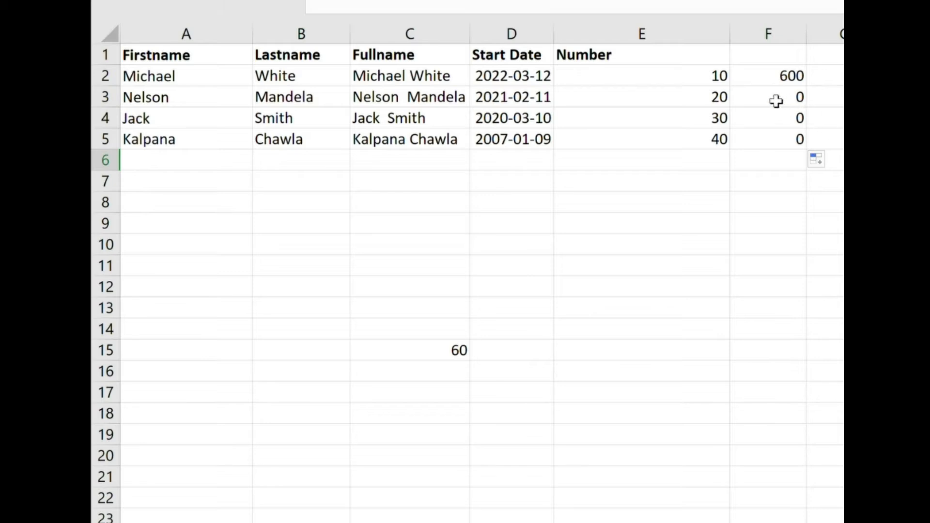
pyautogui.click(774, 100)
pyautogui.moveTo(777, 119); pyautogui.dragTo(781, 139)
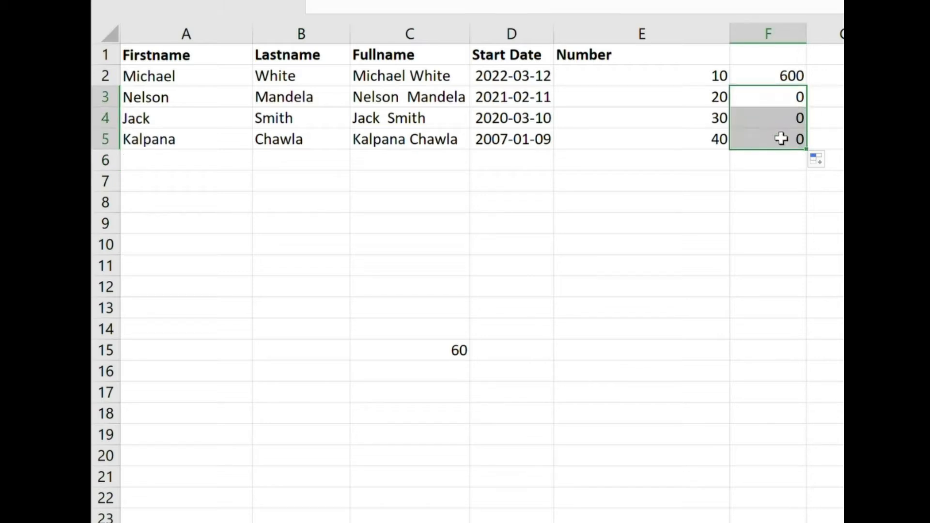
# Make the C15 reference in F2 absolute so the formula reads =E2*$C$15.
pyautogui.click(766, 81)
pyautogui.doubleClick(774, 73)
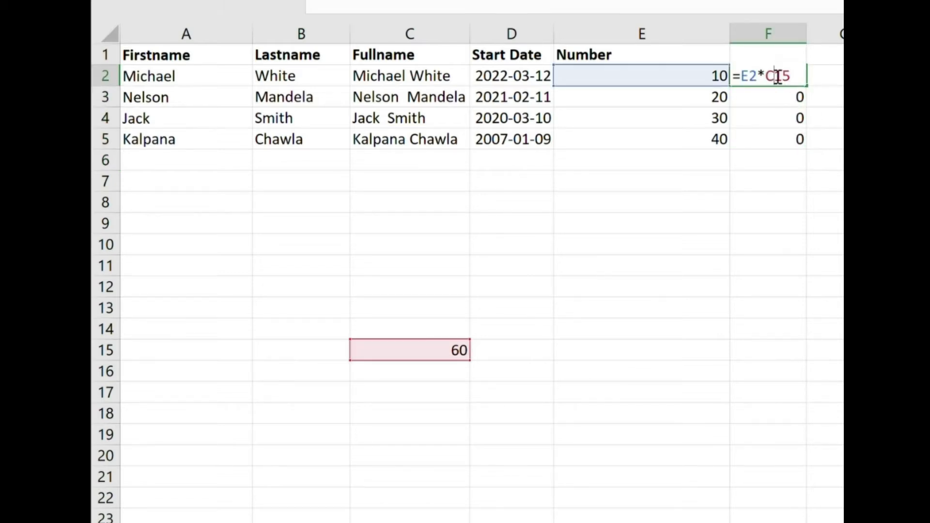
pyautogui.press('F4')
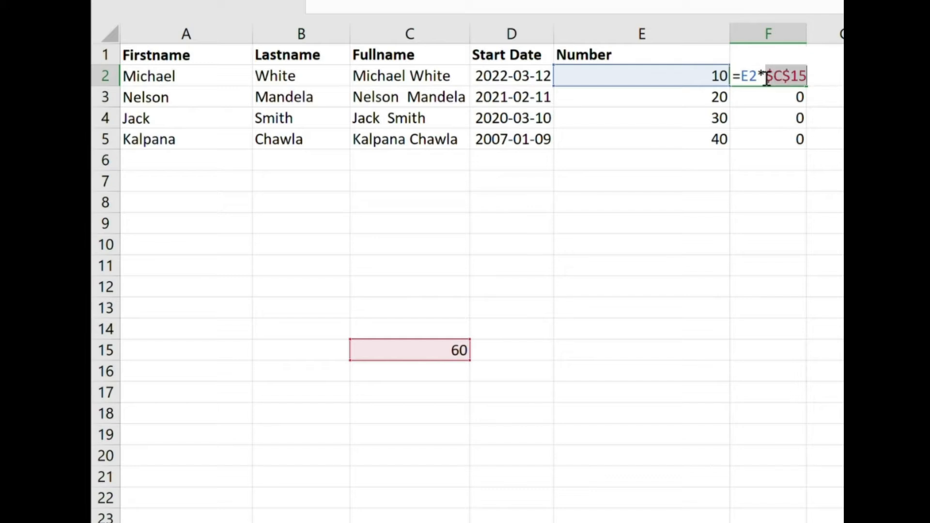
pyautogui.hotkey('ctrl', 'Return')
pyautogui.click(785, 104)
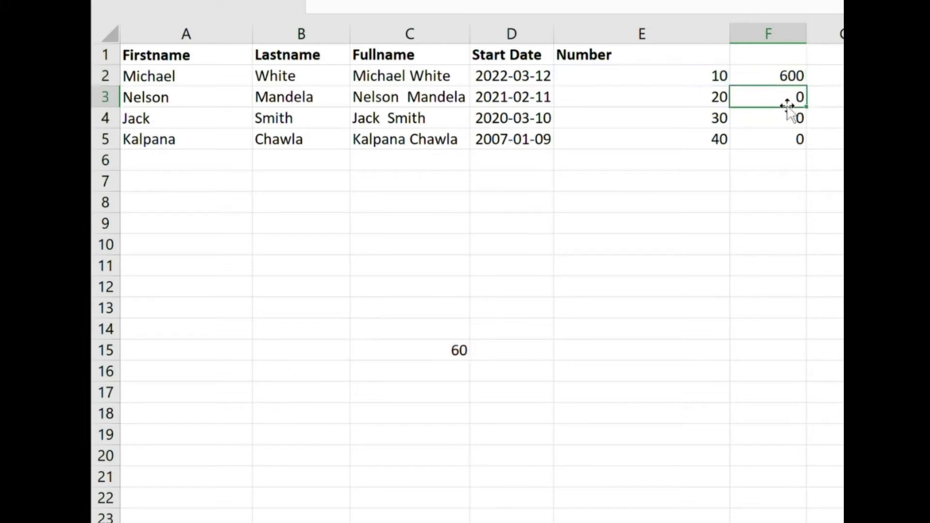
# Fill the absolute-reference formula from F2 down through F5 and inspect the copied formula in F3.
pyautogui.click(795, 72)
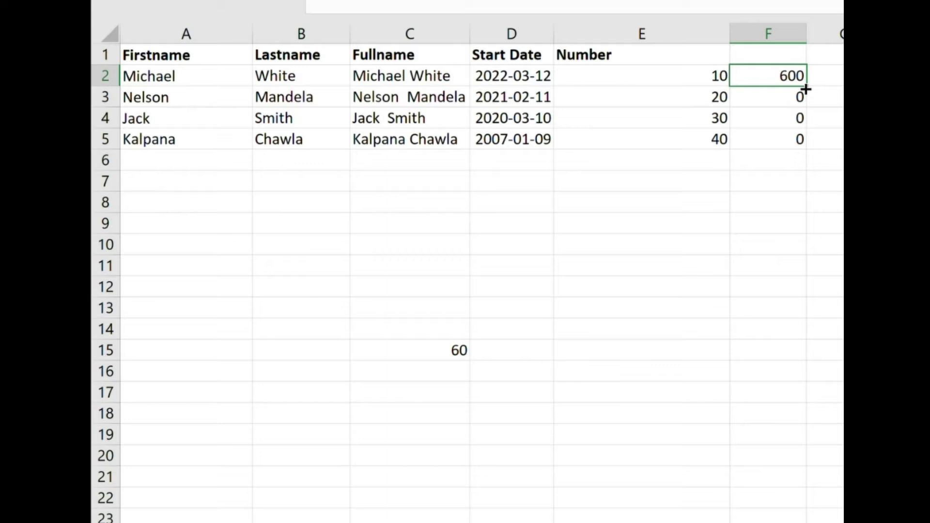
pyautogui.doubleClick(805, 89)
pyautogui.click(828, 97)
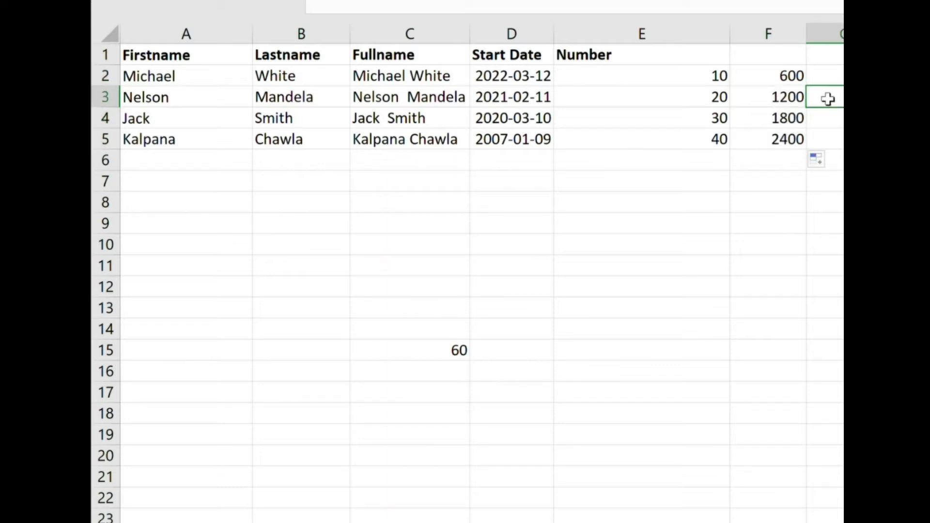
pyautogui.doubleClick(760, 94)
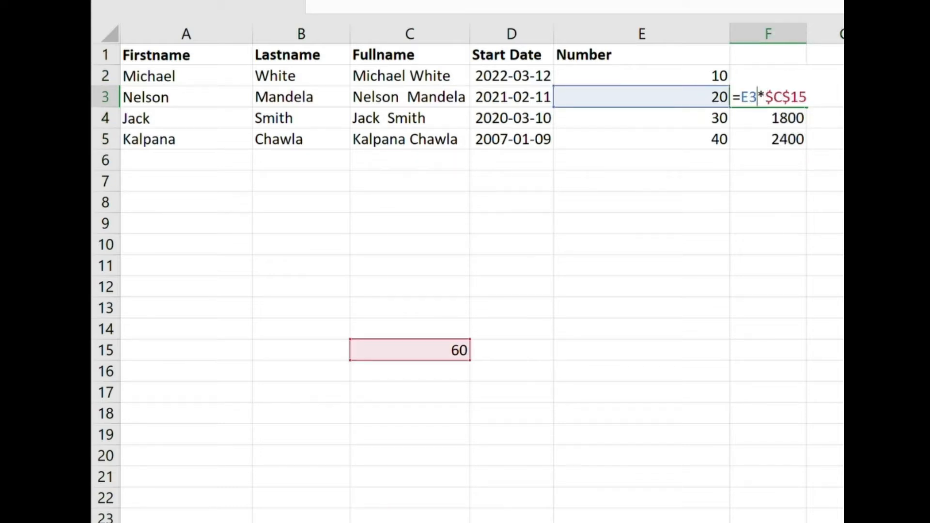
pyautogui.press('Escape')
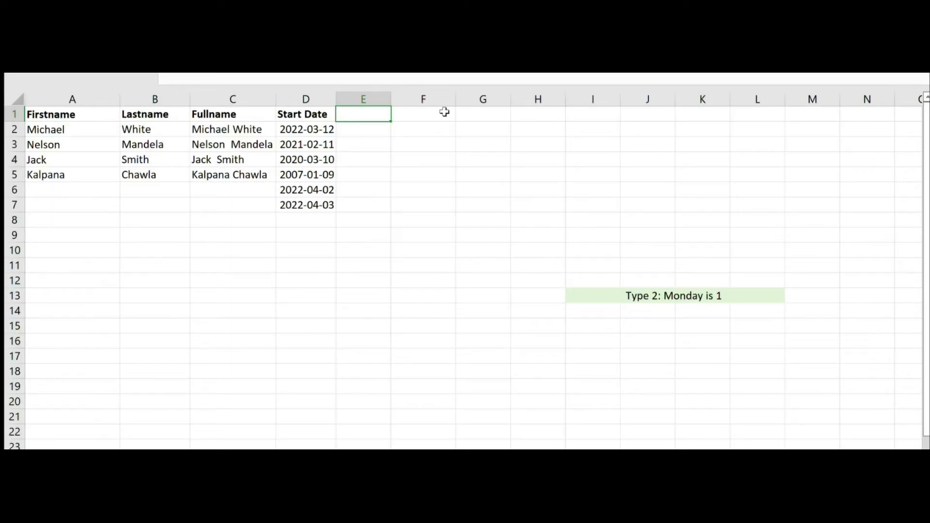
# Add the heading weekday in E1 and compute the first start date's weekday number with =weekday(D2,2) in E2.
pyautogui.write('weekday')
pyautogui.click(449, 147)
pyautogui.click(359, 137)
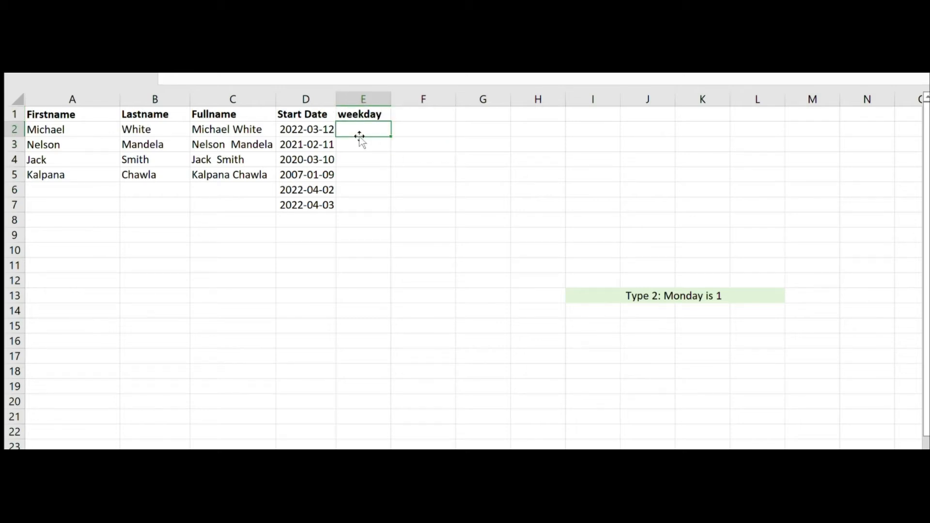
pyautogui.write('=weekday(')
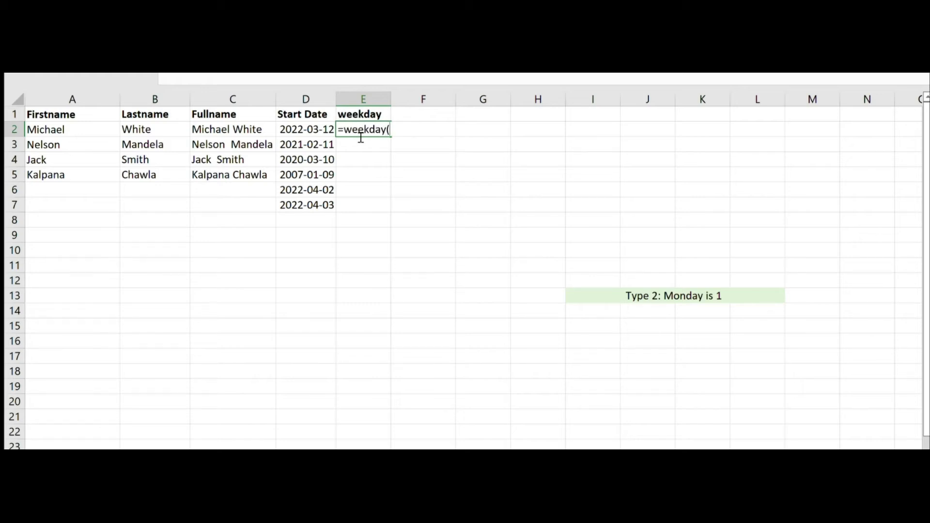
pyautogui.click(315, 129)
pyautogui.write(',2')
pyautogui.write(')')
pyautogui.press('Return')
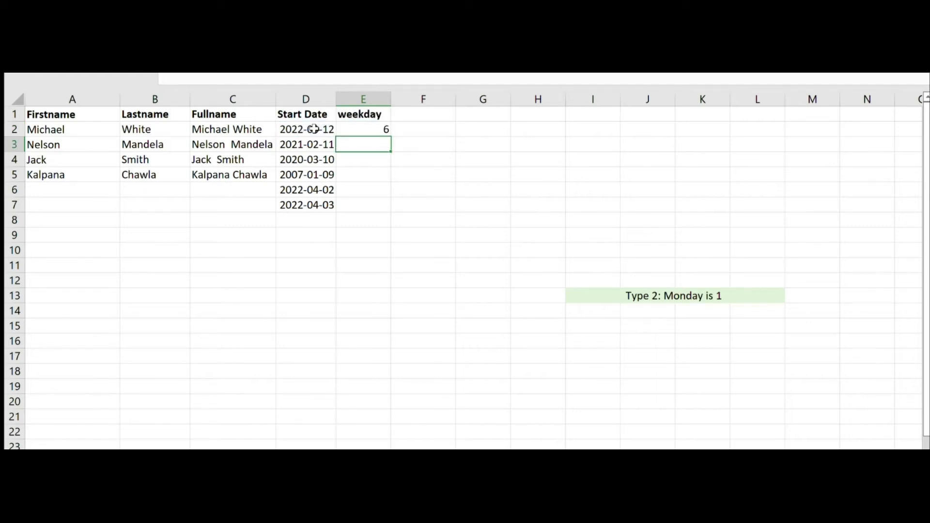
# Fill the weekday formula from E2 down the column through row 7.
pyautogui.click(379, 132)
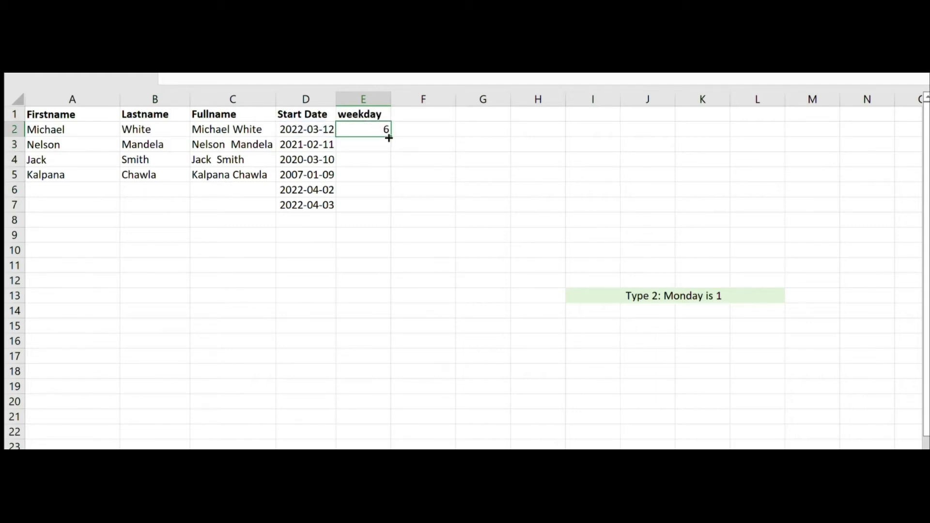
pyautogui.doubleClick(389, 135)
pyautogui.click(427, 148)
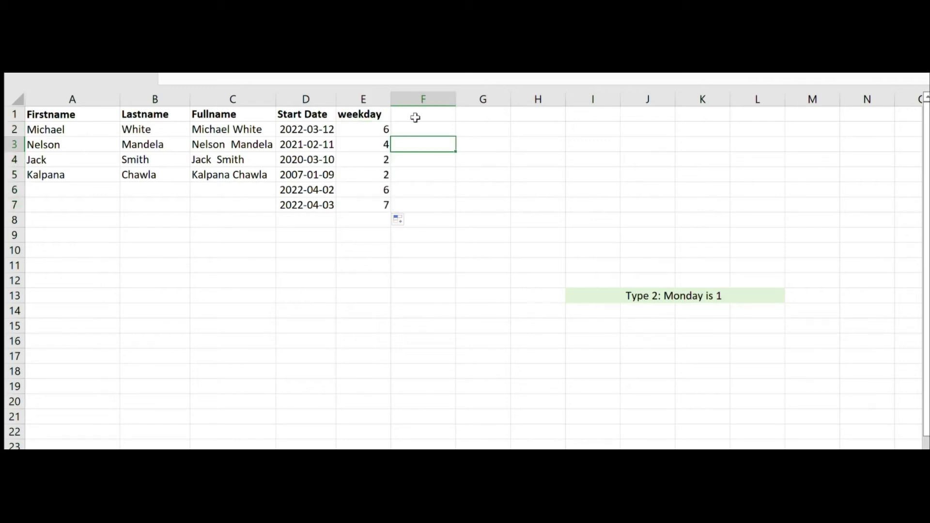
# Add the heading Is weekday in F1.
pyautogui.click(416, 117)
pyautogui.write('Is weekday')
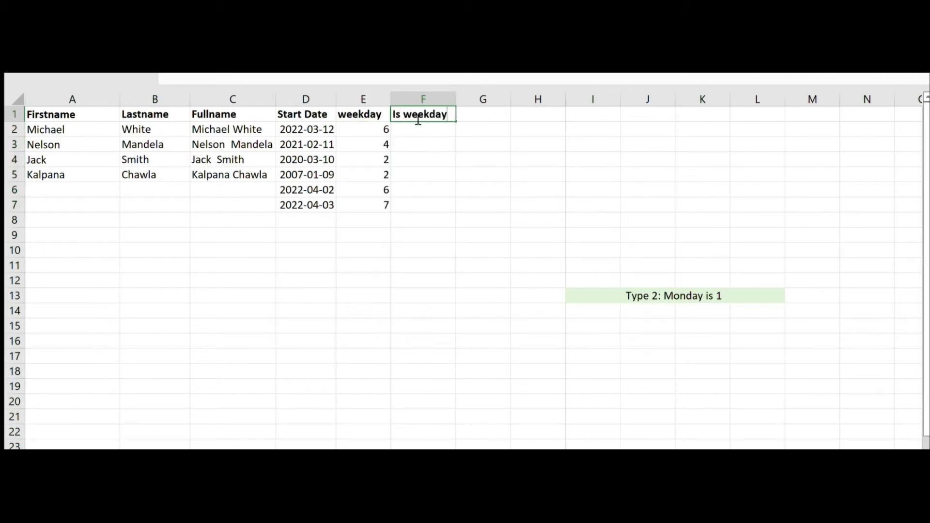
pyautogui.click(555, 169)
# Enter the formula =if(or(E2=6,E2=7),true,false) in F2 to test the first weekday number.
pyautogui.click(419, 134)
pyautogui.write('=if(or')
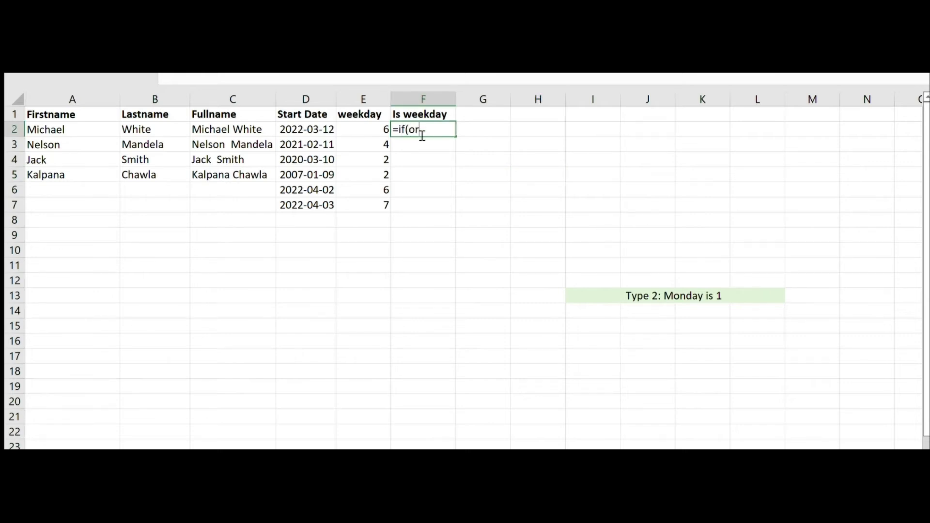
pyautogui.write('(')
pyautogui.click(363, 130)
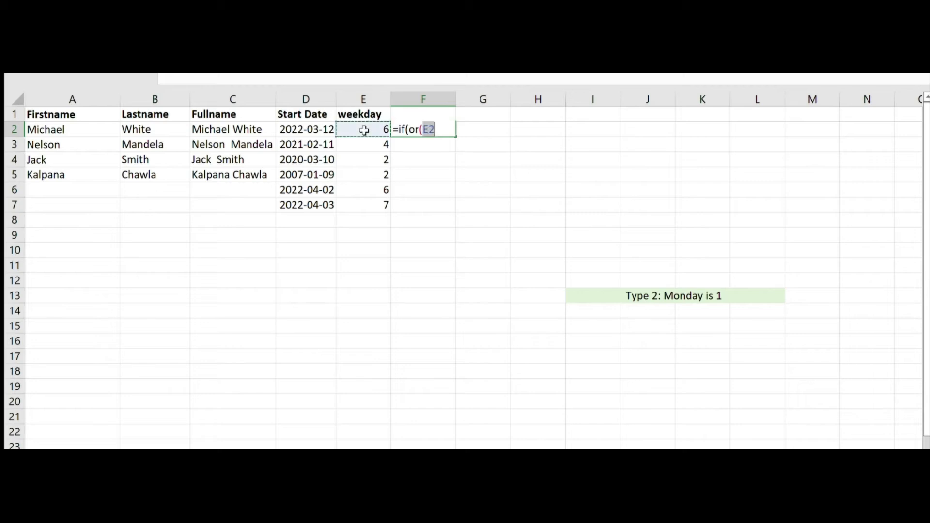
pyautogui.write('=6,')
pyautogui.click(363, 130)
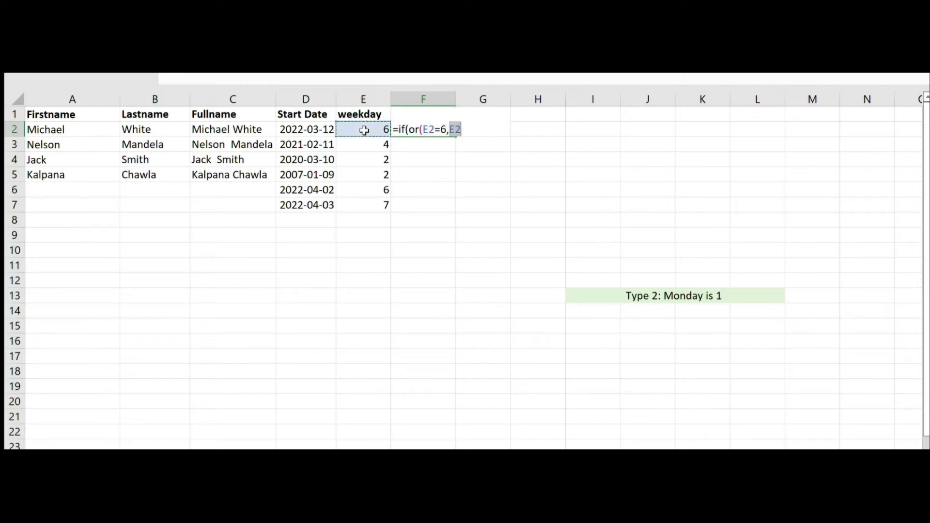
pyautogui.write('=7),true,false')
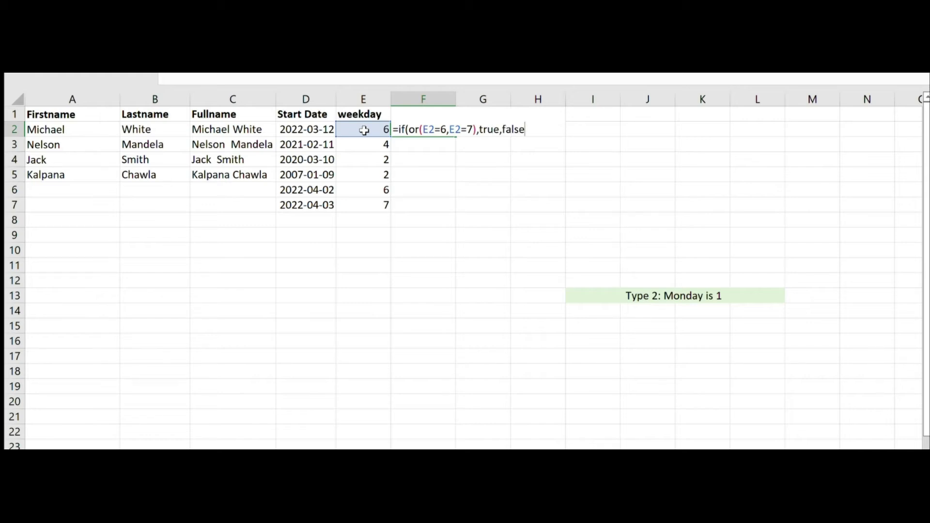
pyautogui.write(')')
pyautogui.press('Return')
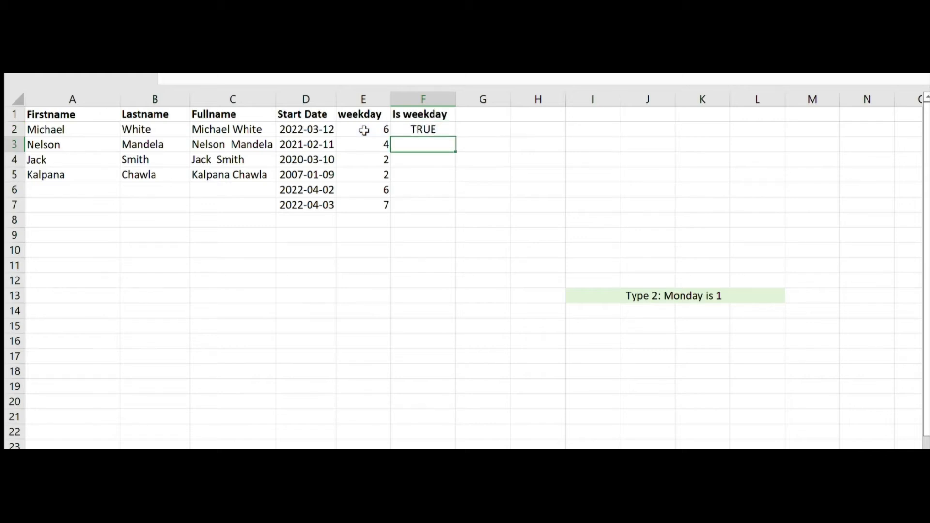
# Fill the IF/OR formula from F2 down the Is weekday column through F7.
pyautogui.click(444, 130)
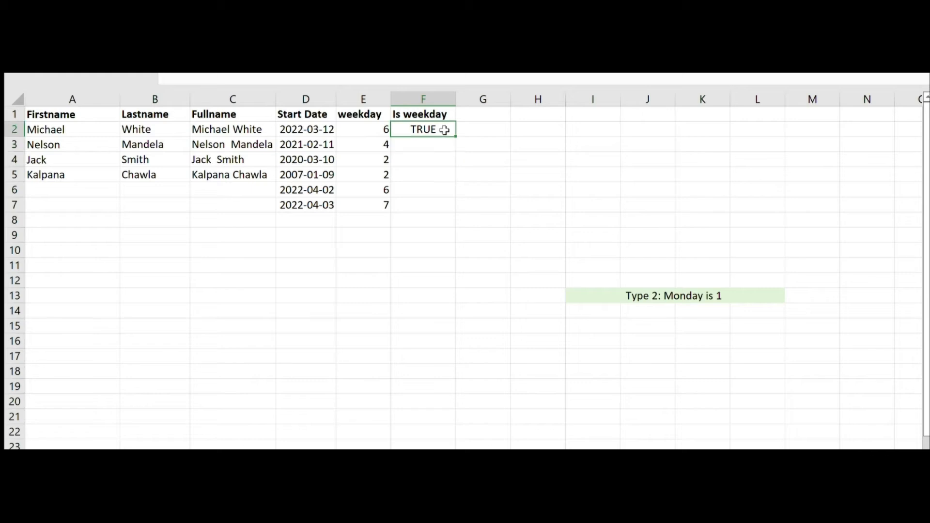
pyautogui.doubleClick(455, 137)
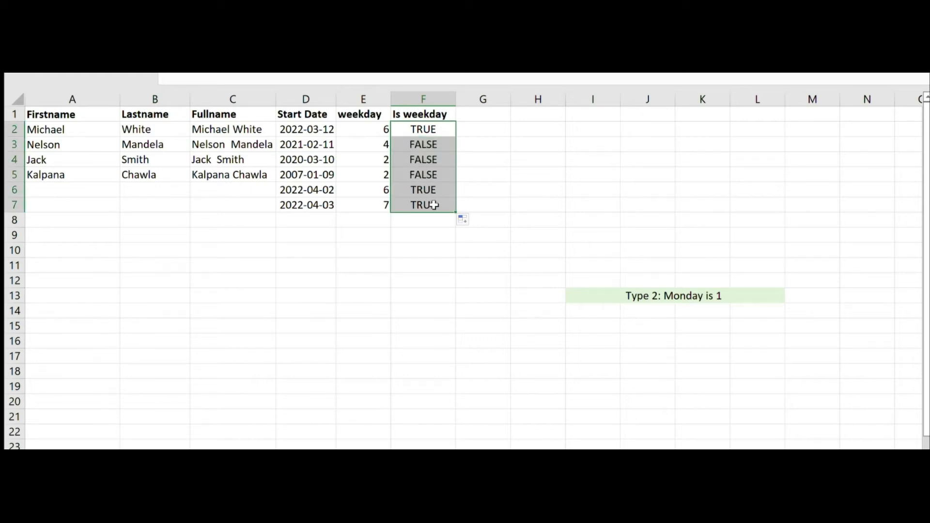
pyautogui.click(689, 117)
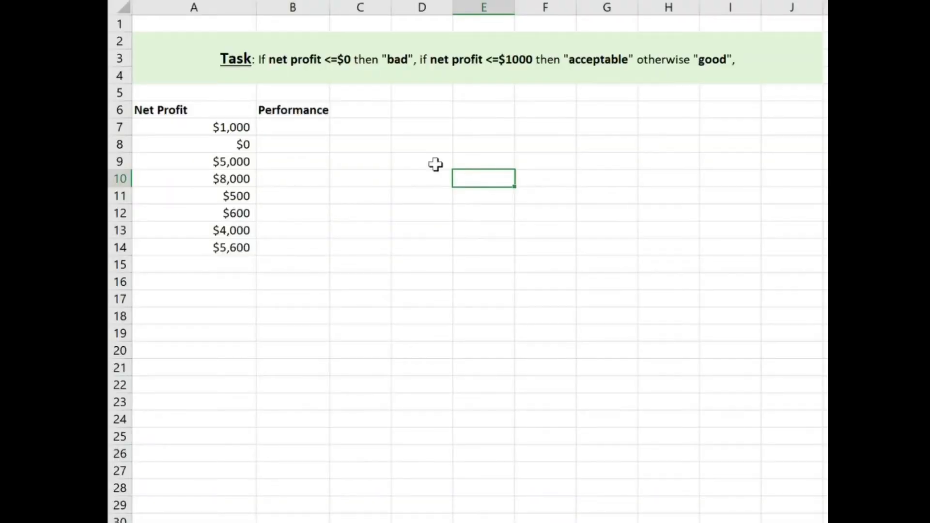
# Rate the first net profit in B7 with the nested formula =if(A7<=0,"bad",if(A7<=1000,"acceptable","good")).
pyautogui.click(294, 129)
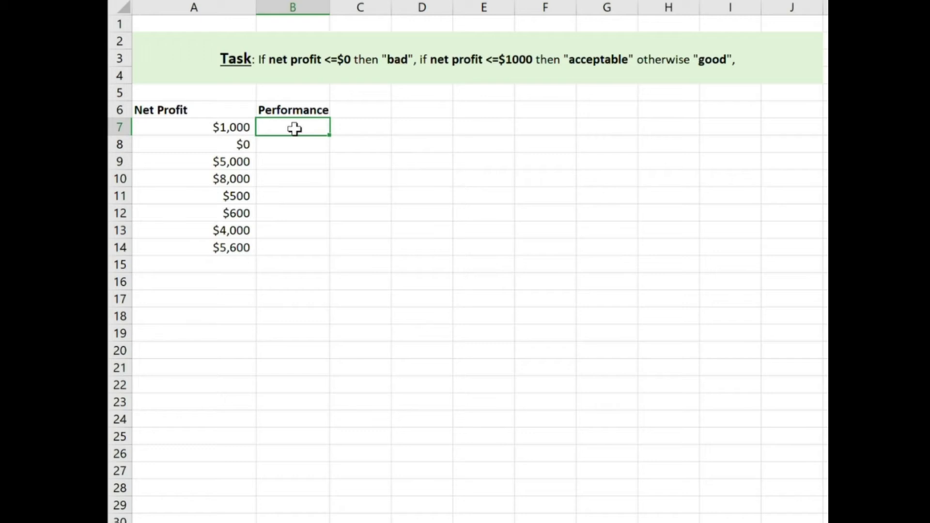
pyautogui.write('=if(')
pyautogui.click(222, 127)
pyautogui.write('<')
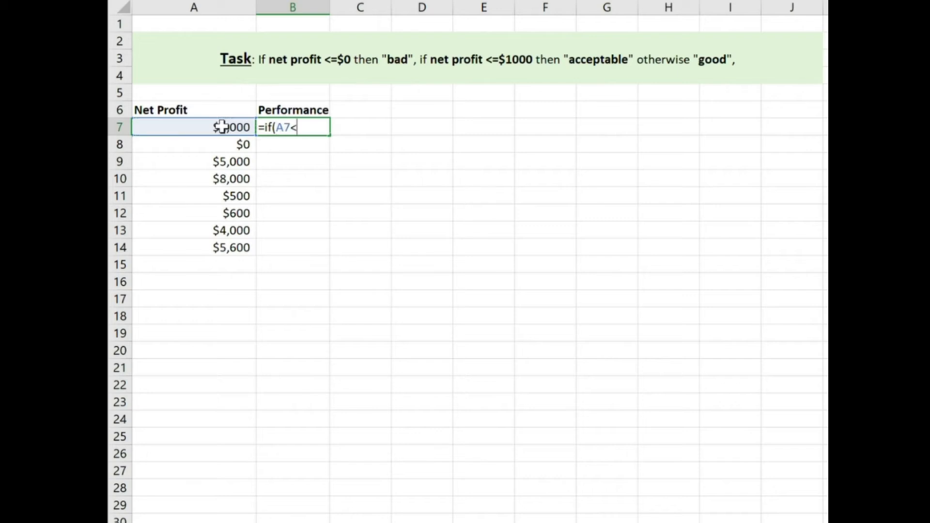
pyautogui.write('=0,"bad",if(')
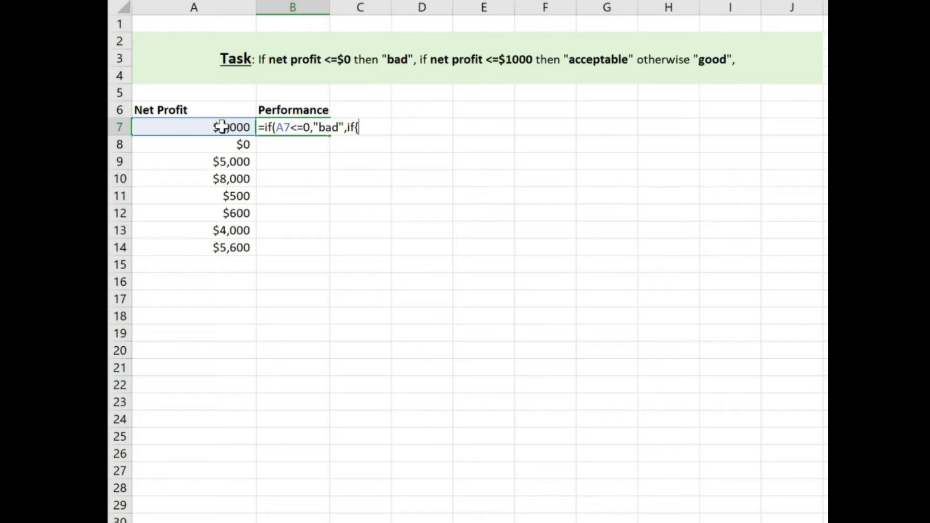
pyautogui.press('BackSpace')
pyautogui.write('(')
pyautogui.click(201, 127)
pyautogui.write('<=1000')
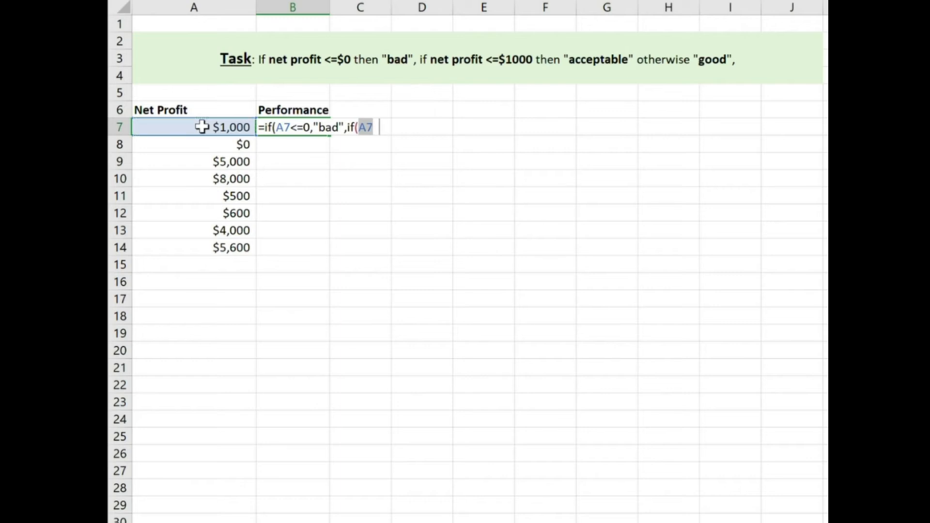
pyautogui.write(',"acceptable')
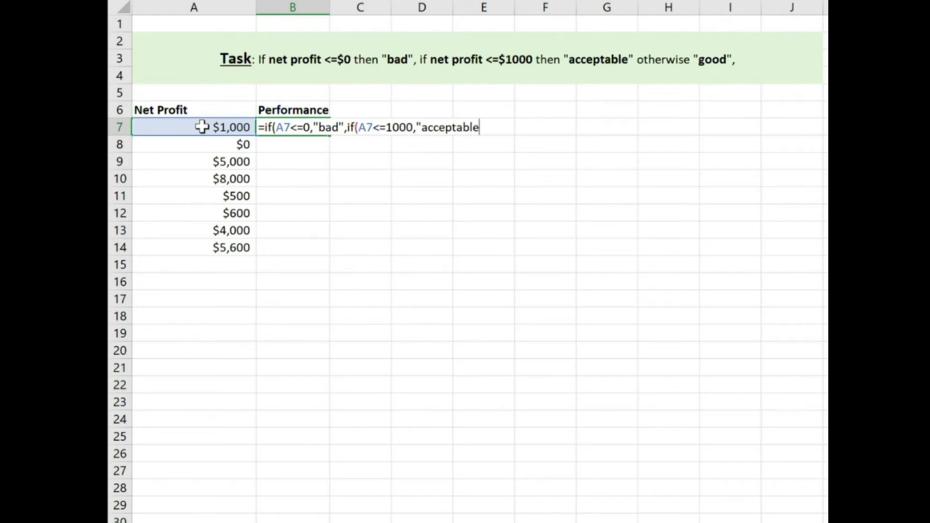
pyautogui.write('","good")')
pyautogui.write(')')
pyautogui.press('Return')
# Fill the nested IF formula from B7 down the Performance column through B14.
pyautogui.click(304, 122)
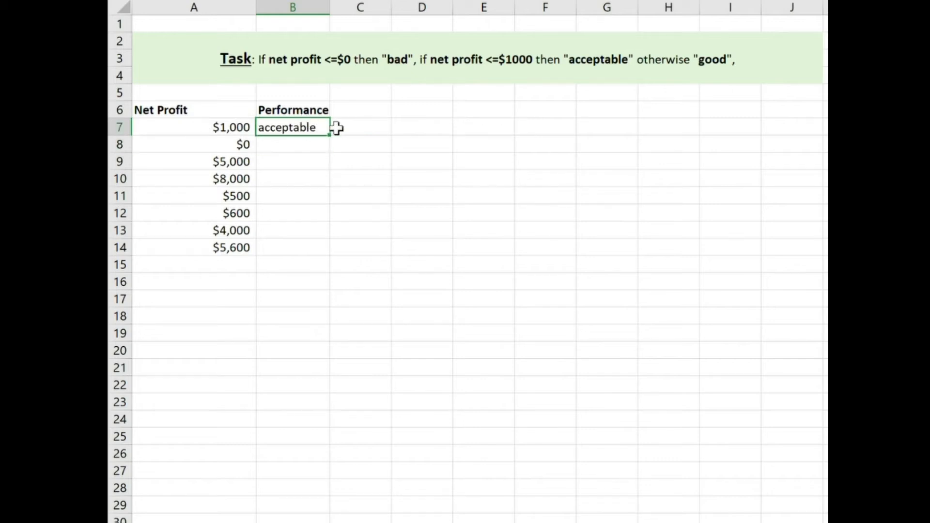
pyautogui.doubleClick(330, 135)
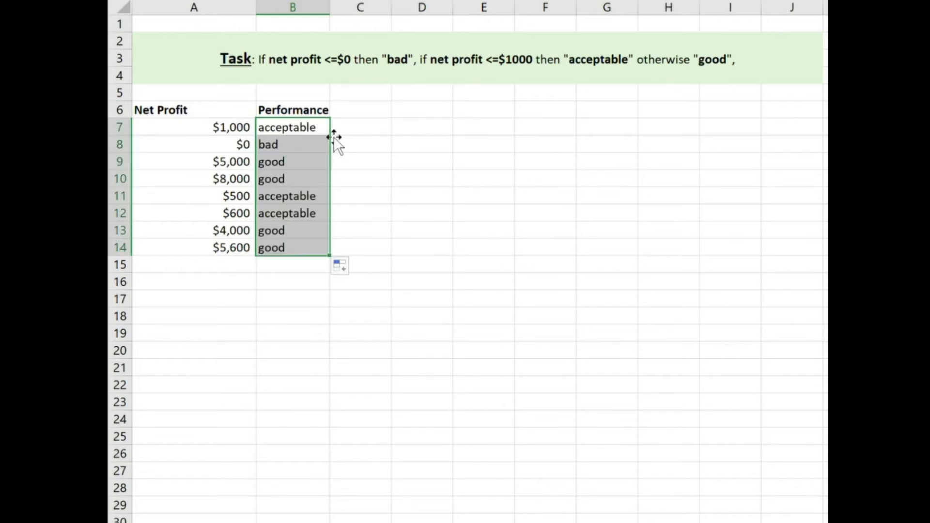
pyautogui.click(374, 193)
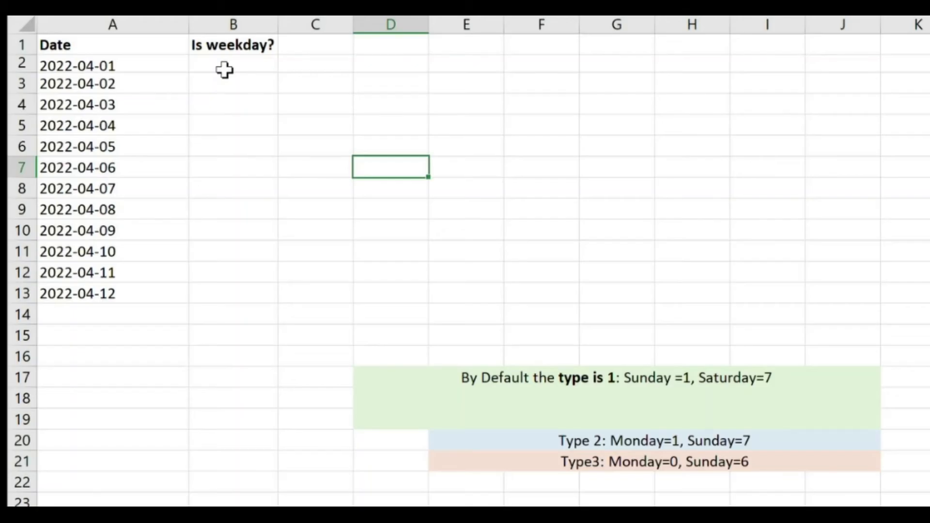
# Enter the formula =or(weekday(A2)=1,weekday(A2)=7) in B2 to test the first date.
pyautogui.doubleClick(224, 65)
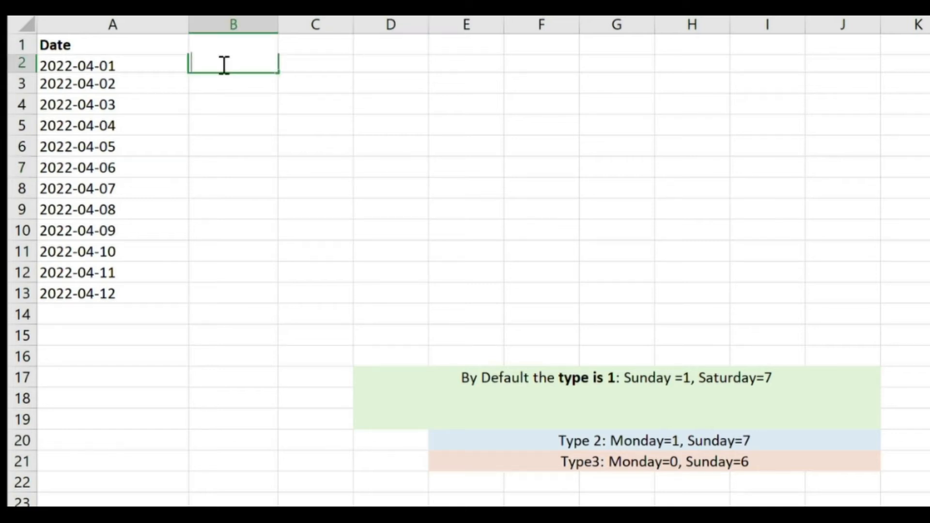
pyautogui.write('=or(weekday(')
pyautogui.click(97, 67)
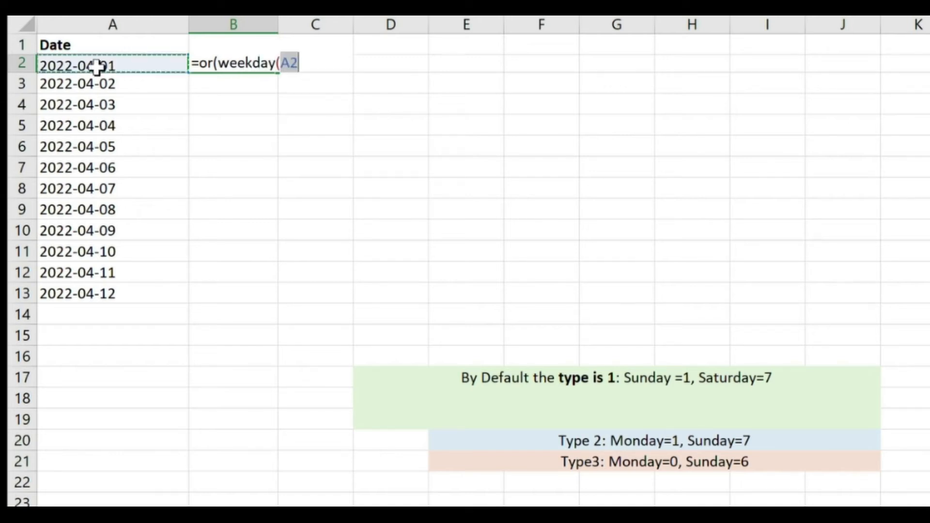
pyautogui.write(')= ')
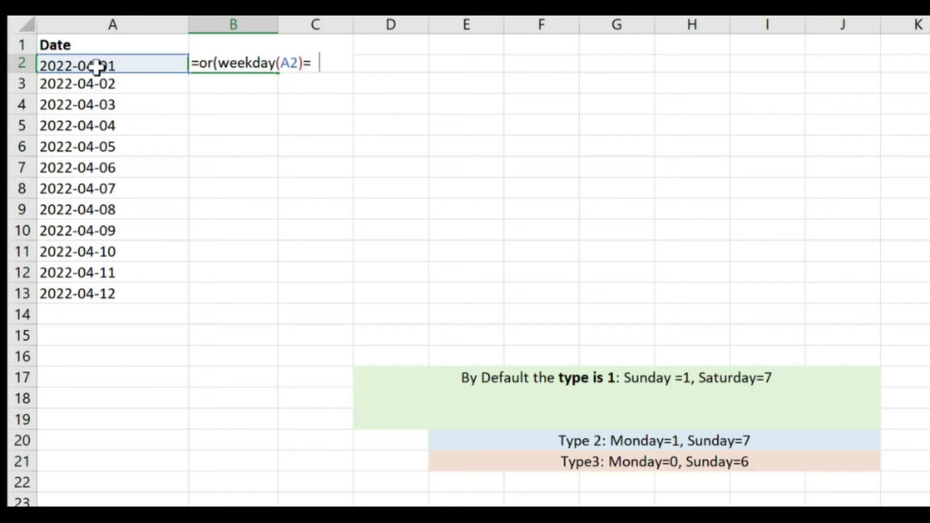
pyautogui.write(' weekday(')
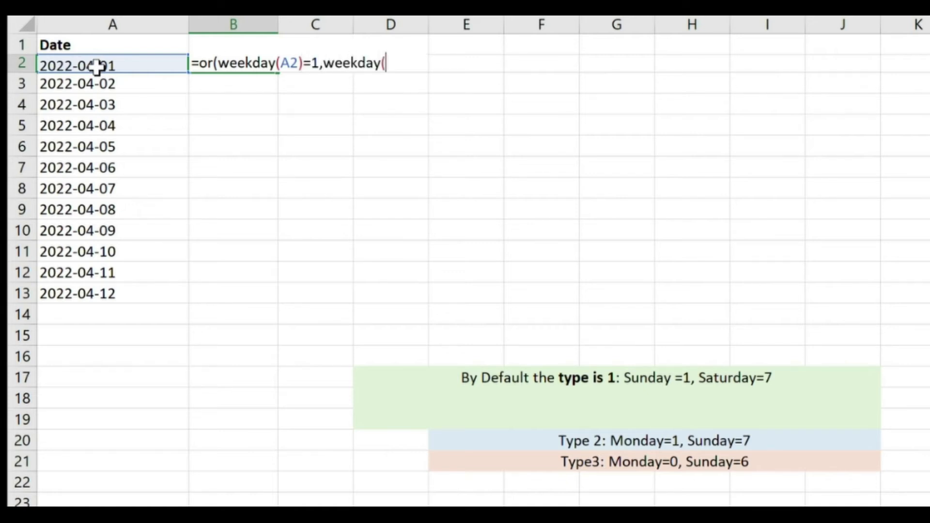
pyautogui.click(87, 67)
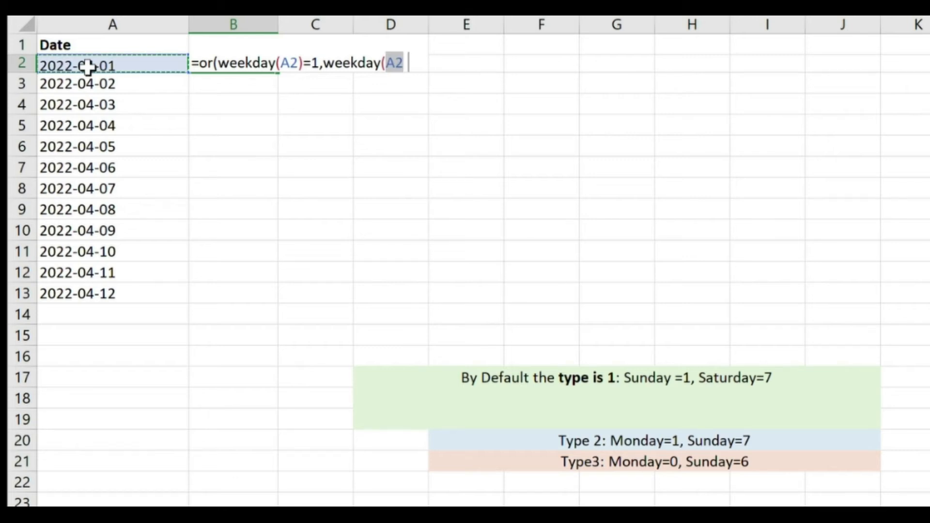
pyautogui.write(') ')
pyautogui.write('7)')
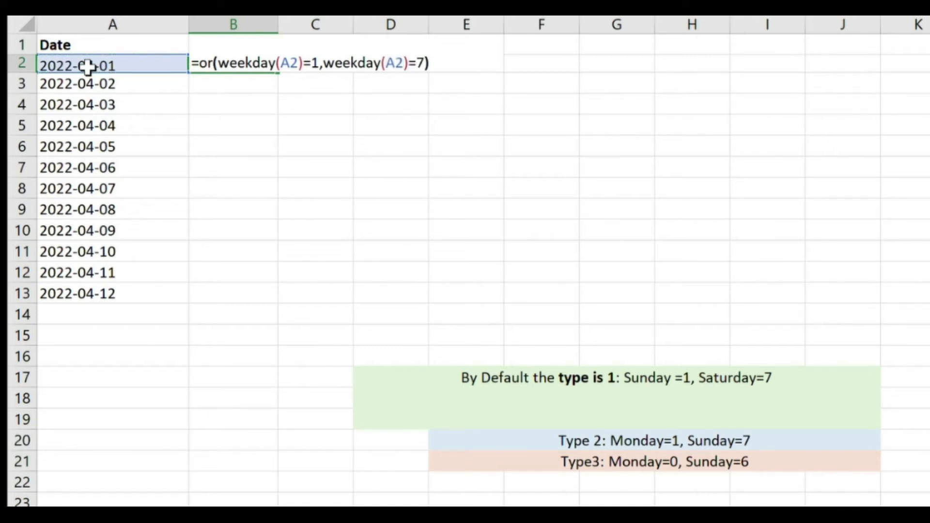
pyautogui.press('Return')
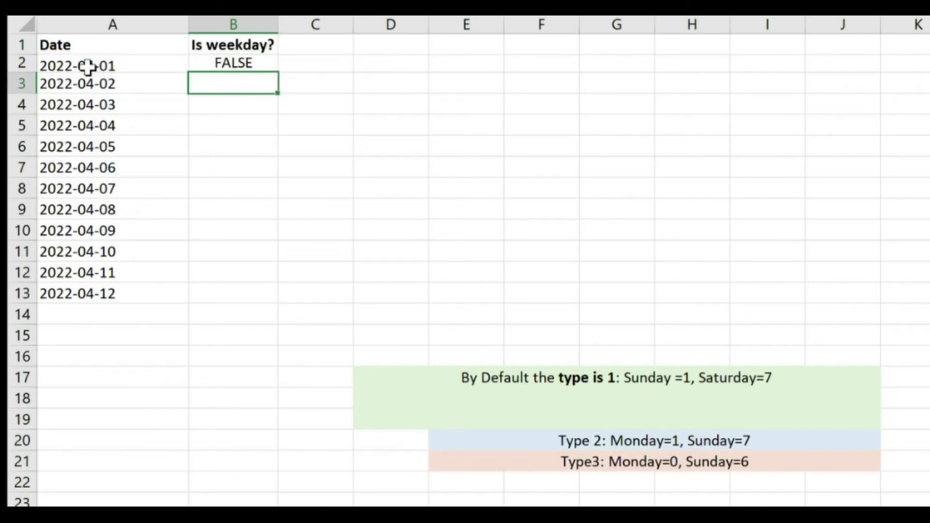
# Fill the OR/WEEKDAY formula from B2 down the Is weekday? column through B13.
pyautogui.click(235, 63)
pyautogui.doubleClick(277, 77)
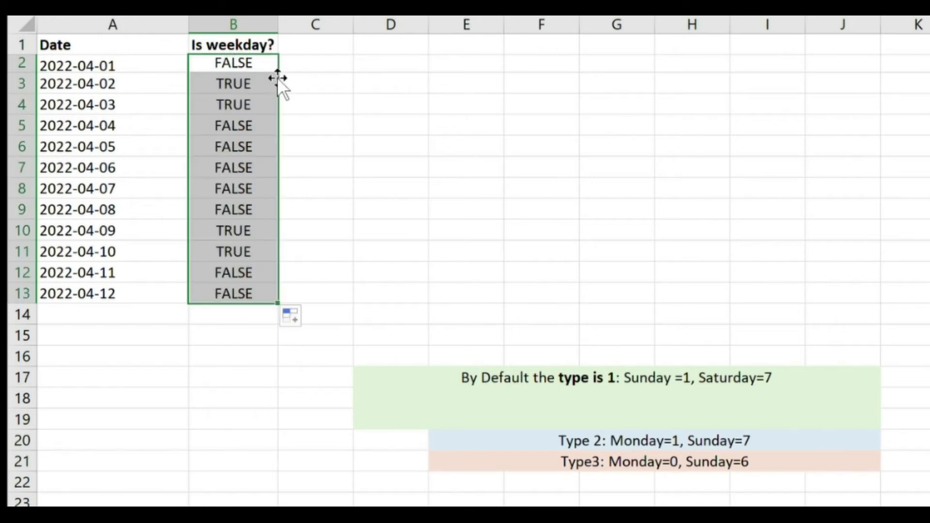
pyautogui.click(366, 169)
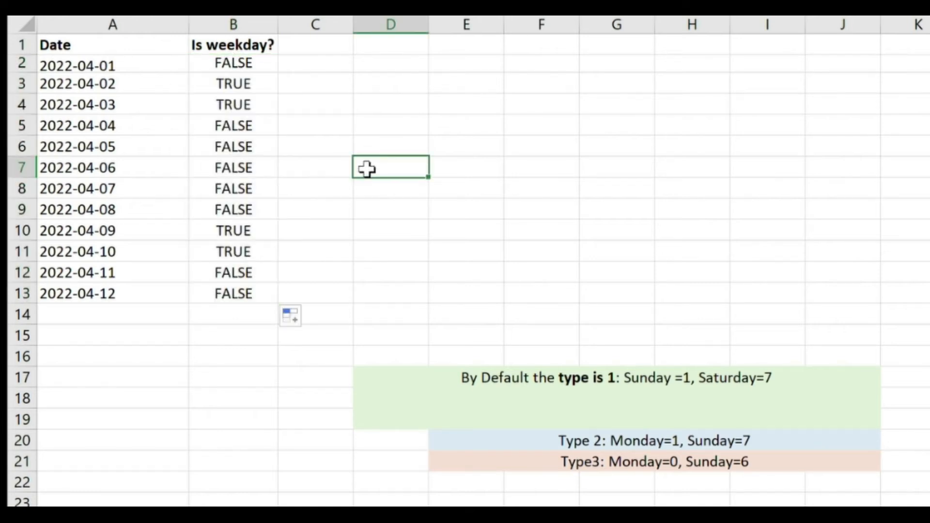
pyautogui.click(118, 233)
pyautogui.click(121, 249)
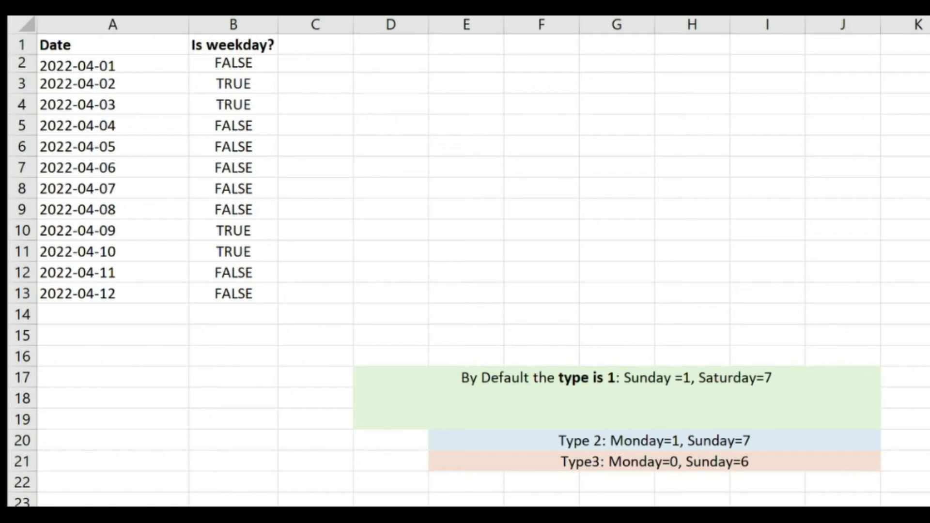
pyautogui.click(113, 251)
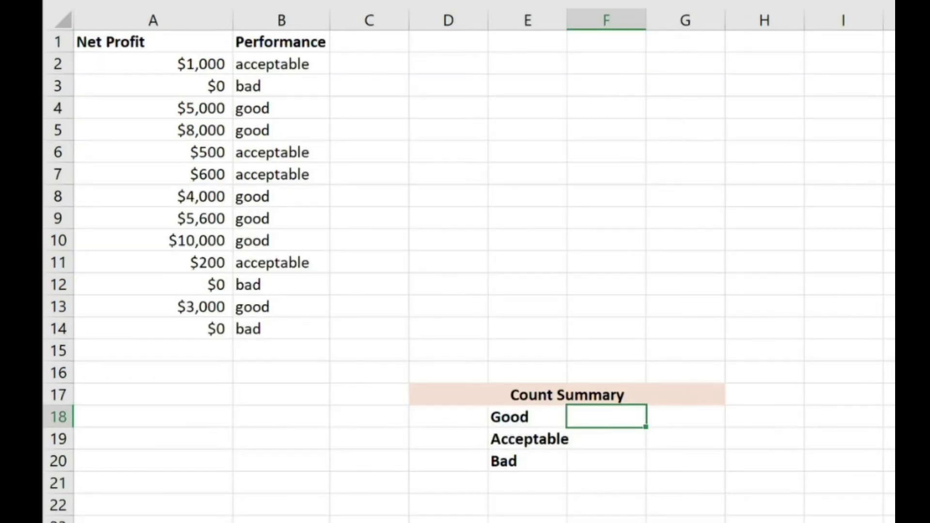
# Start a COUNTIF formula in F18 for the Good count, using the performance ratings B2:B14 as its range.
pyautogui.doubleClick(589, 425)
pyautogui.write('=countif(')
pyautogui.moveTo(305, 65); pyautogui.dragTo(294, 334)
pyautogui.write(',')
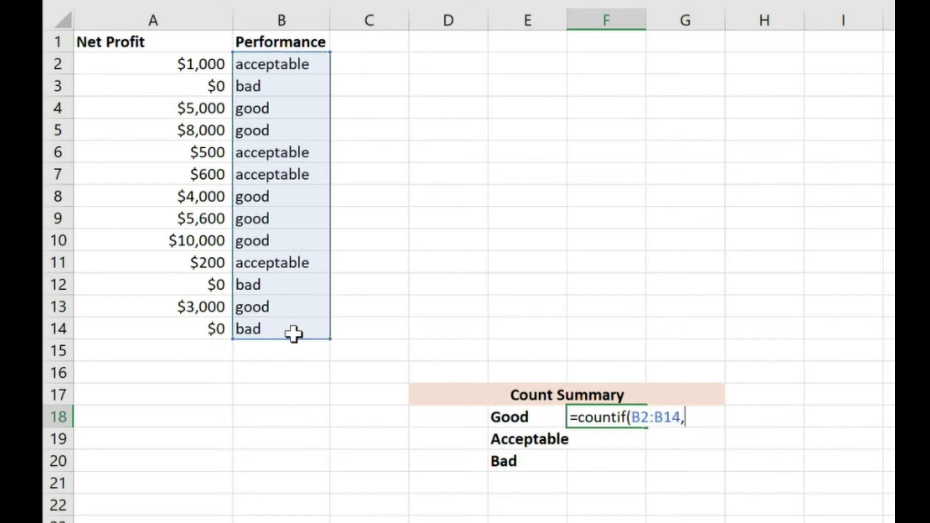
# Make the COUNTIF range in F18 an absolute reference, $B$2:$B$14.
pyautogui.press('BackSpace')
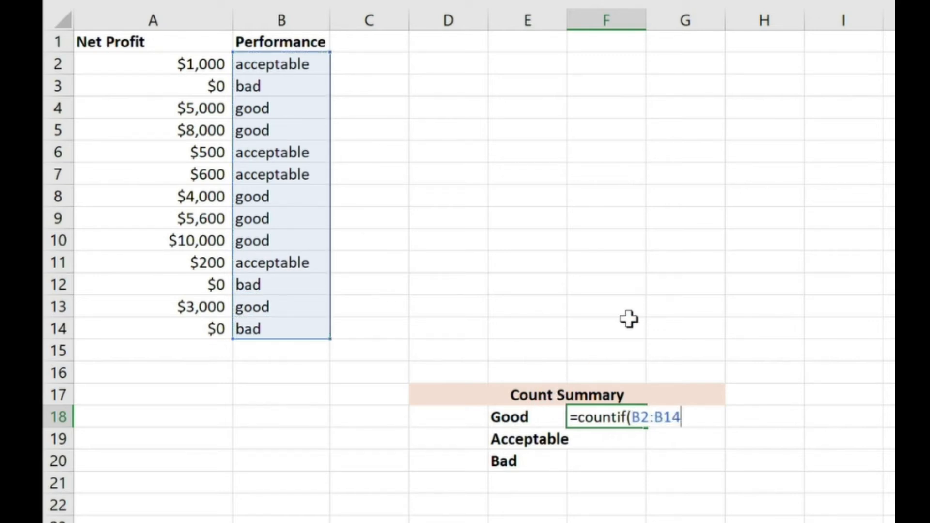
pyautogui.press('F4')
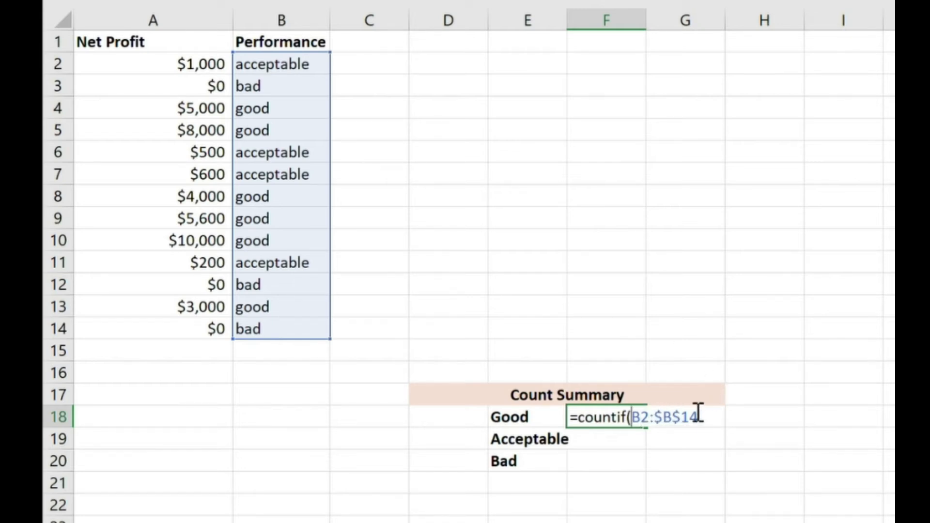
pyautogui.press('F4')
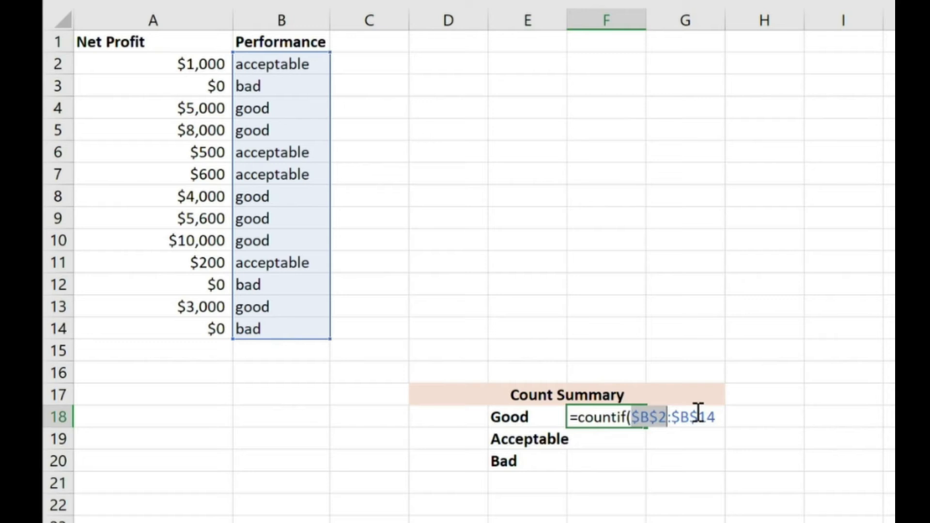
pyautogui.click(741, 416)
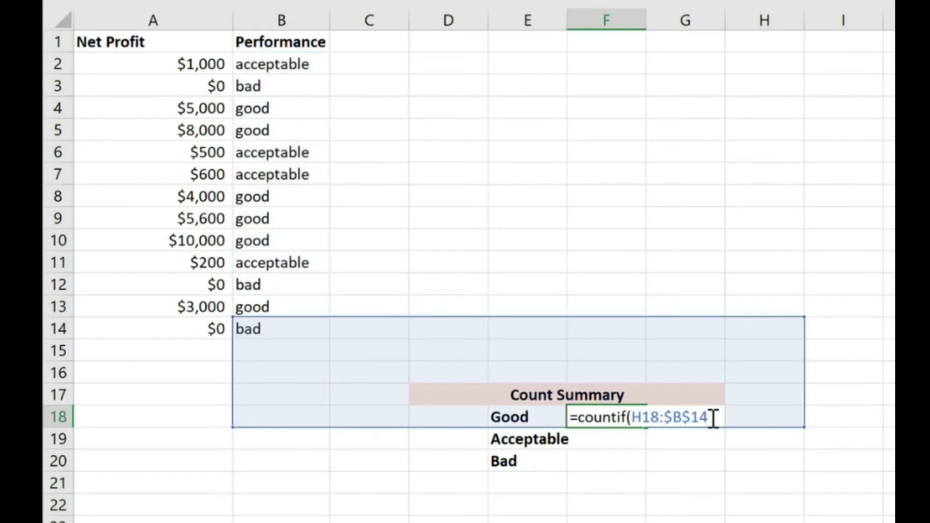
pyautogui.hotkey('ctrl', 'z')
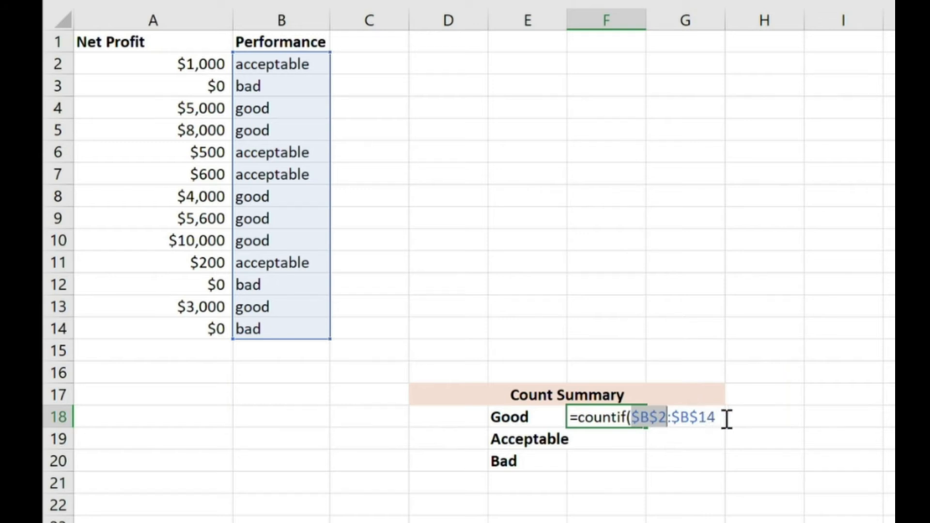
pyautogui.press('Right')
pyautogui.press('Right')
pyautogui.press('Right')
pyautogui.press('Right')
pyautogui.press('Right')
pyautogui.press('Right')
pyautogui.press('Right')
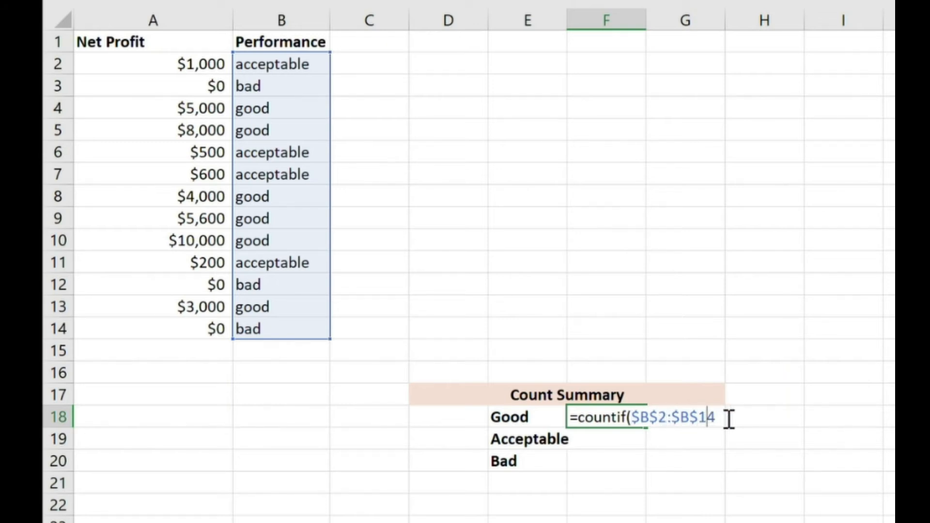
# Complete the COUNTIF formula in F18 with E18 as the criterion and fill it down through F20.
pyautogui.write(',')
pyautogui.click(513, 416)
pyautogui.write(')')
pyautogui.press('Return')
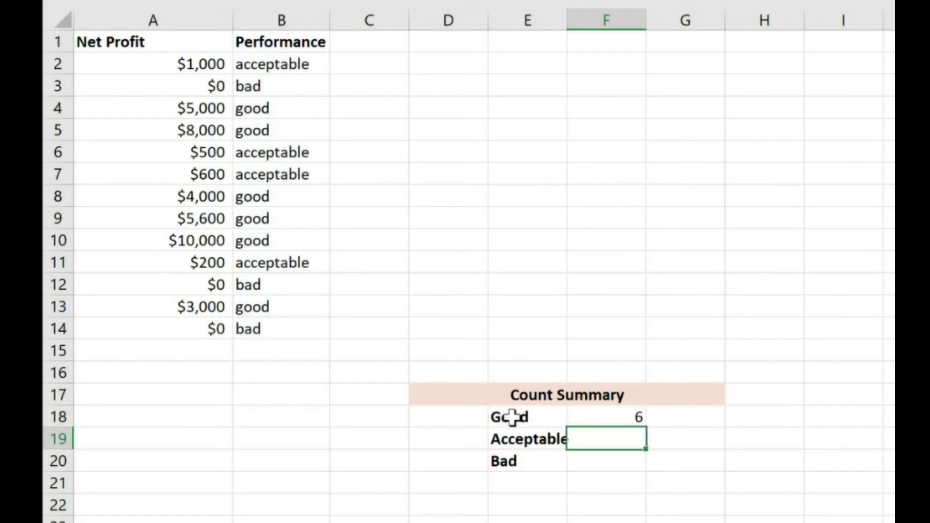
pyautogui.click(628, 415)
pyautogui.moveTo(648, 425); pyautogui.dragTo(647, 472)
# Inspect the references in the copied COUNTIF formulas in F19 and F20.
pyautogui.click(595, 443)
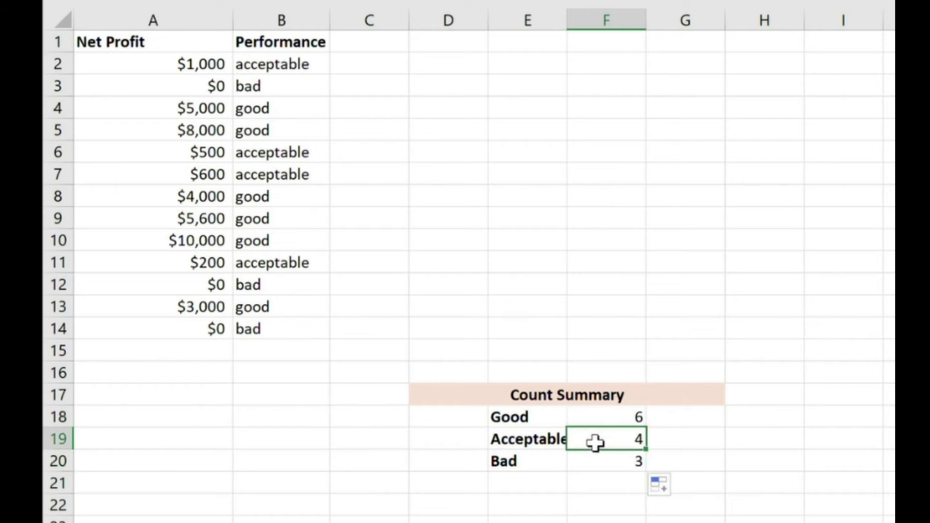
pyautogui.doubleClick(596, 442)
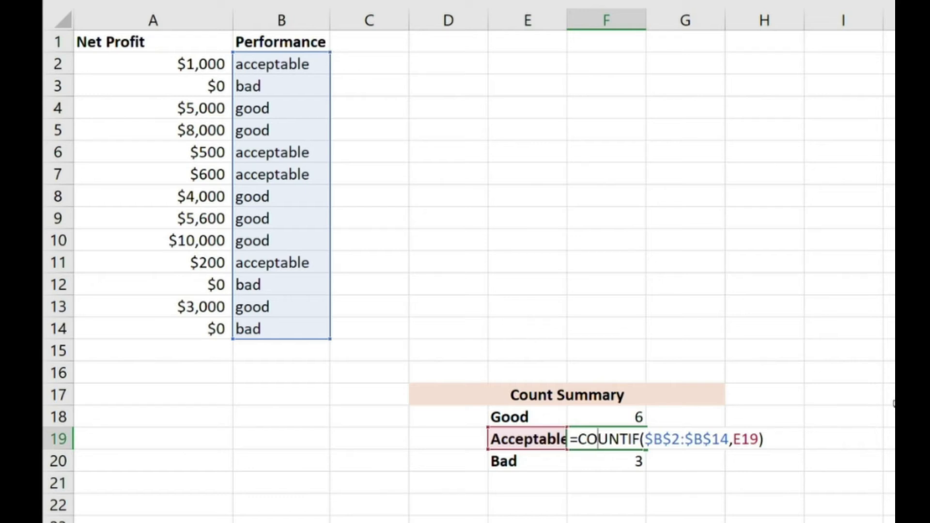
pyautogui.click(710, 417)
pyautogui.doubleClick(598, 464)
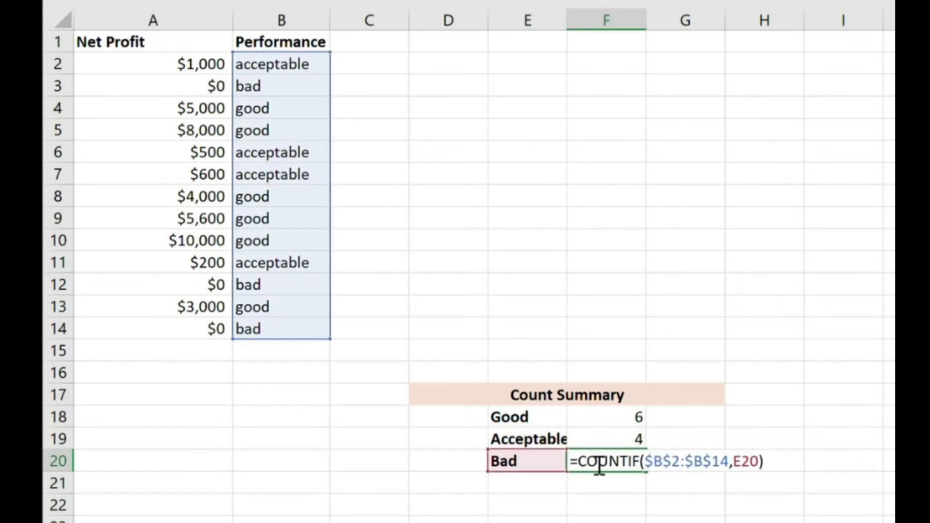
pyautogui.click(840, 388)
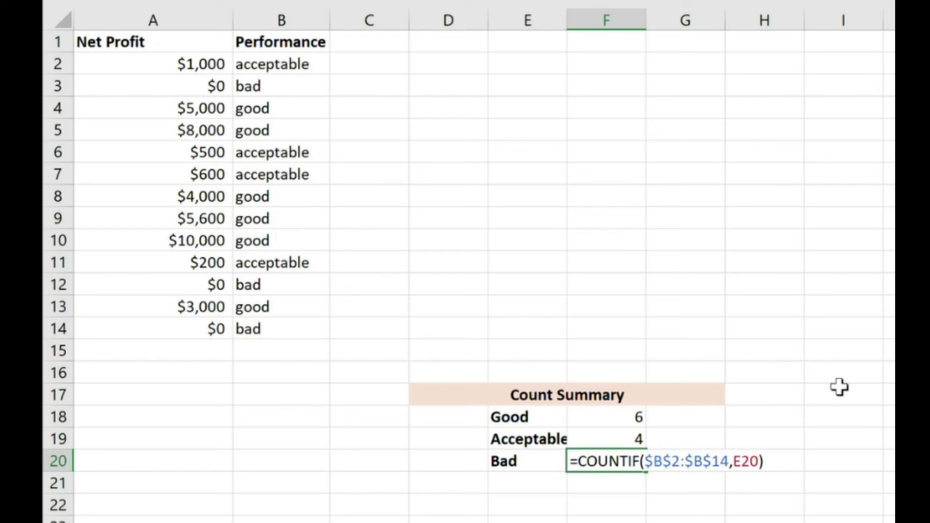
pyautogui.click(776, 270)
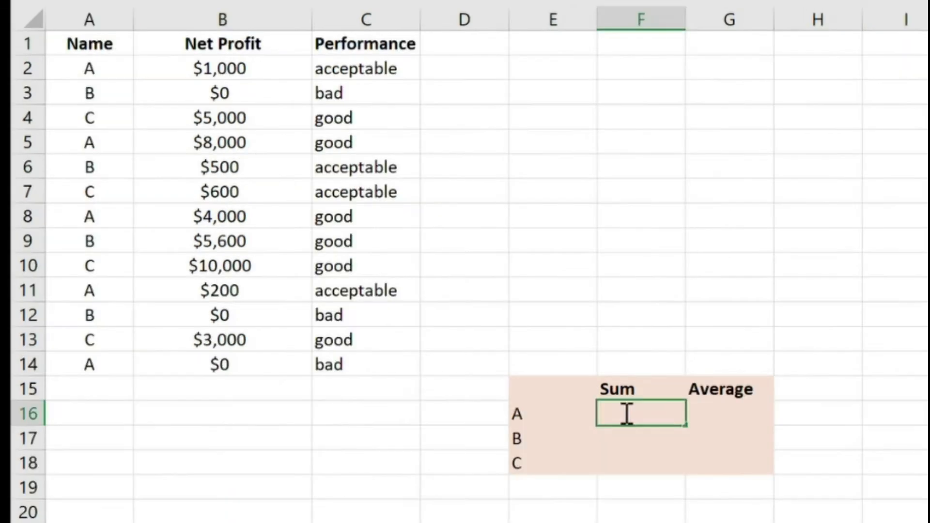
# Start a SUMIF formula in F16 for name A, using the absolute name range $A$2:$A$15.
pyautogui.doubleClick(627, 413)
pyautogui.write('= sumif(')
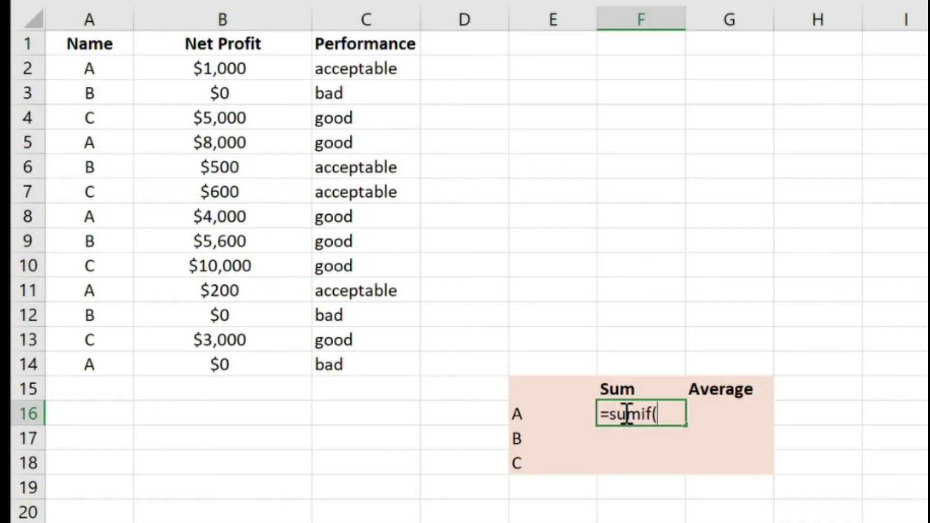
pyautogui.moveTo(105, 65); pyautogui.dragTo(111, 383)
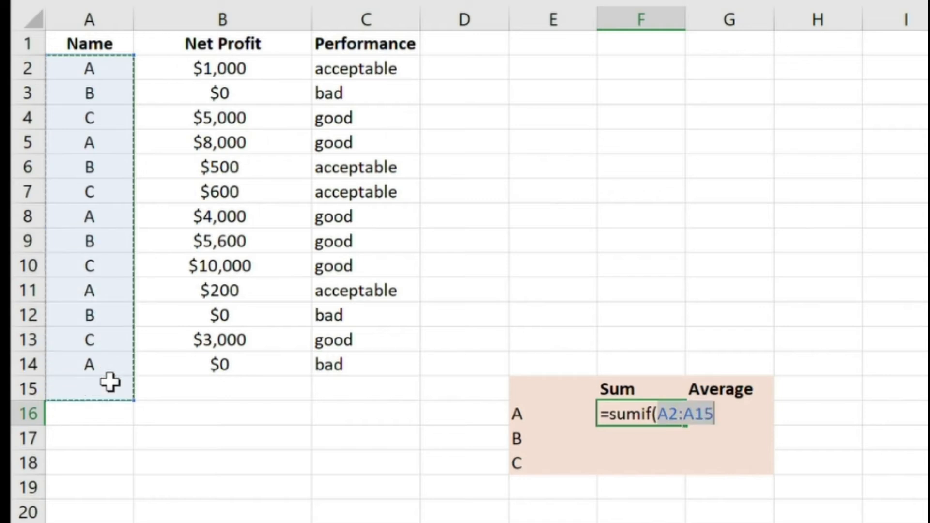
pyautogui.press('F4')
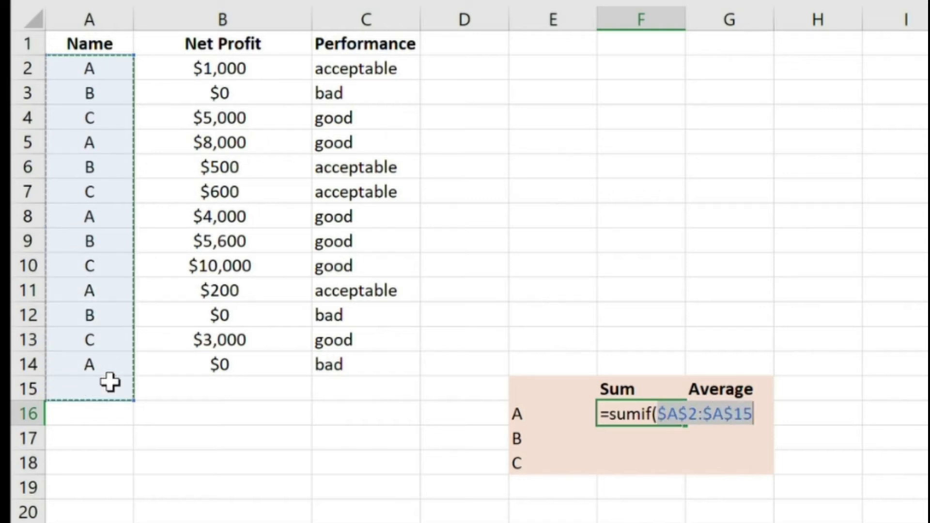
pyautogui.write(',')
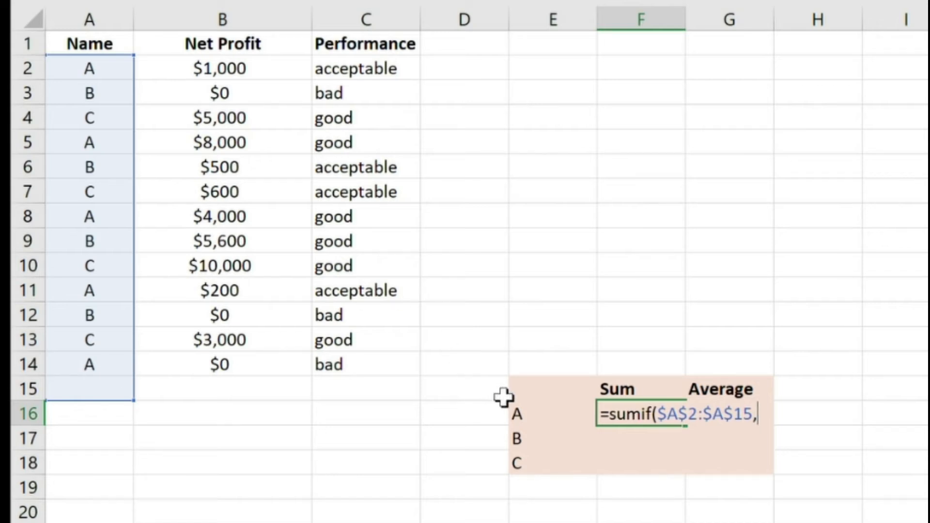
# Complete the SUMIF in F16 with criterion E16 and absolute sum range $B$2:$B$15, and fill it down through F18.
pyautogui.click(532, 415)
pyautogui.write(',')
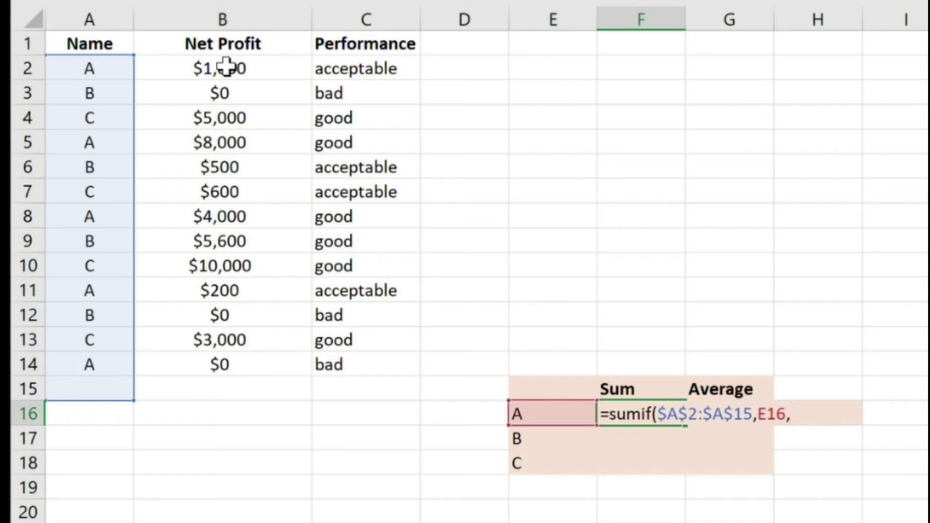
pyautogui.moveTo(226, 67); pyautogui.dragTo(243, 383)
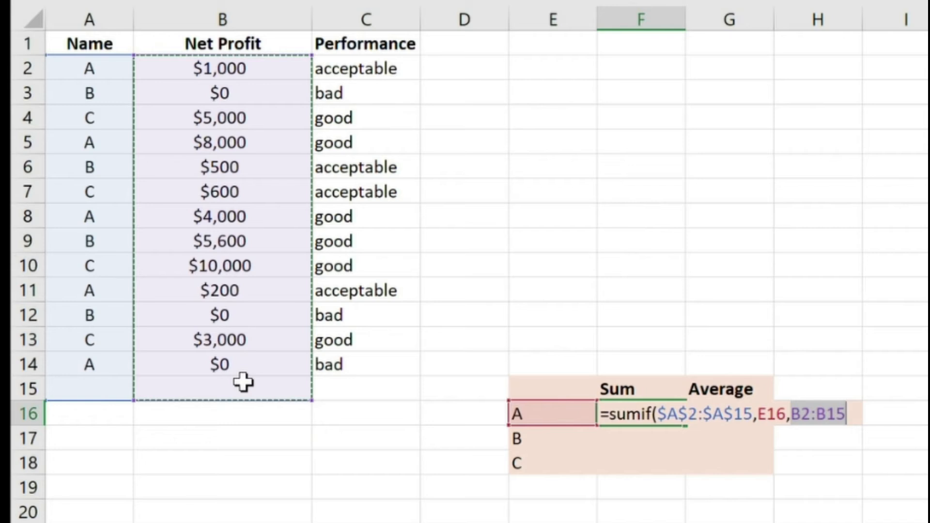
pyautogui.press('F4')
pyautogui.write(')')
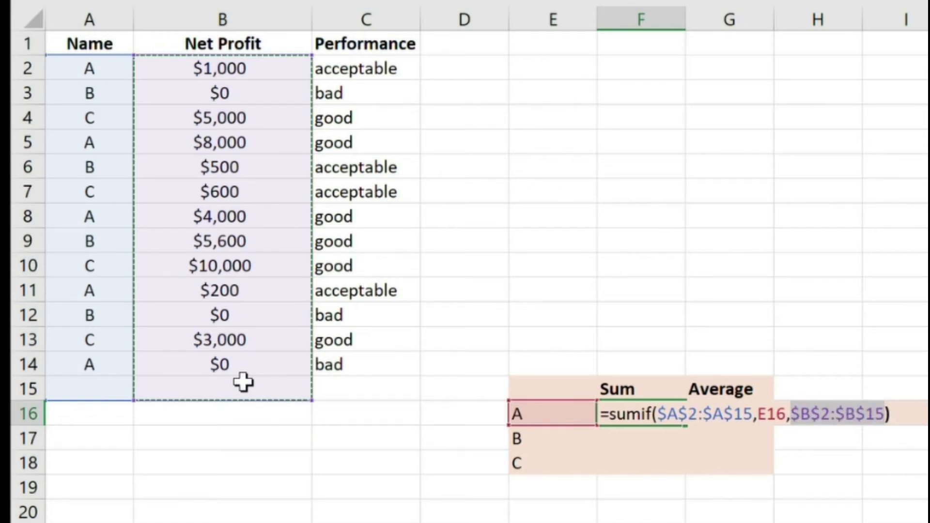
pyautogui.press('Return')
pyautogui.click(622, 415)
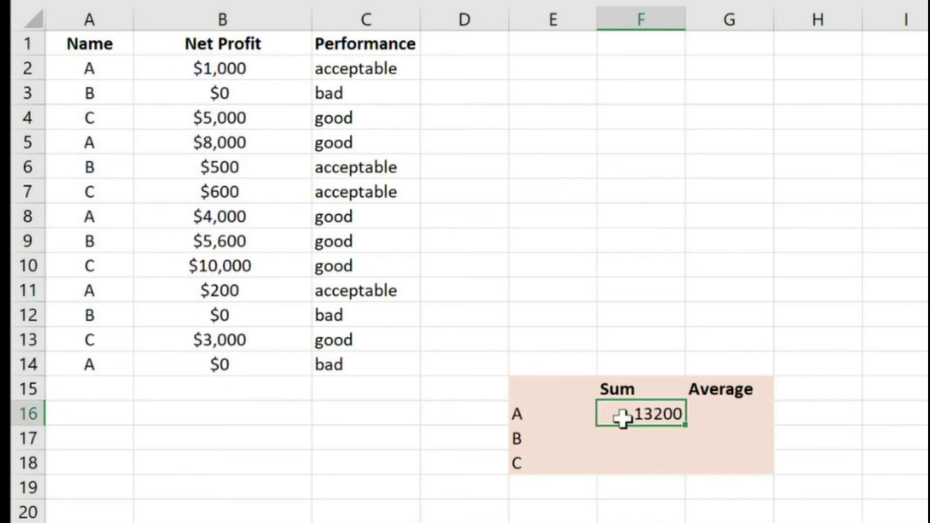
pyautogui.moveTo(689, 431); pyautogui.dragTo(686, 476)
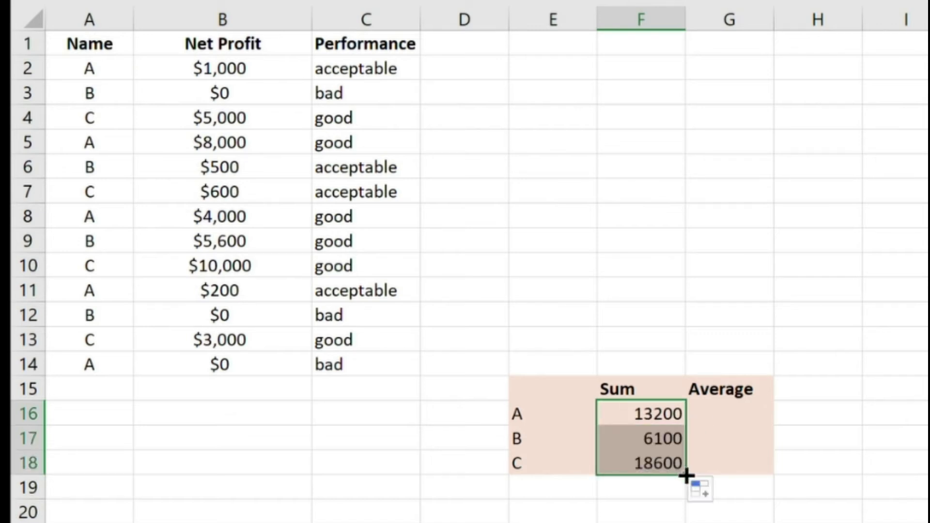
# Start an AVERAGEIF formula in G16 for name A, using the absolute name range $A$2:$A$14.
pyautogui.click(732, 412)
pyautogui.doubleClick(732, 412)
pyautogui.write('=avera')
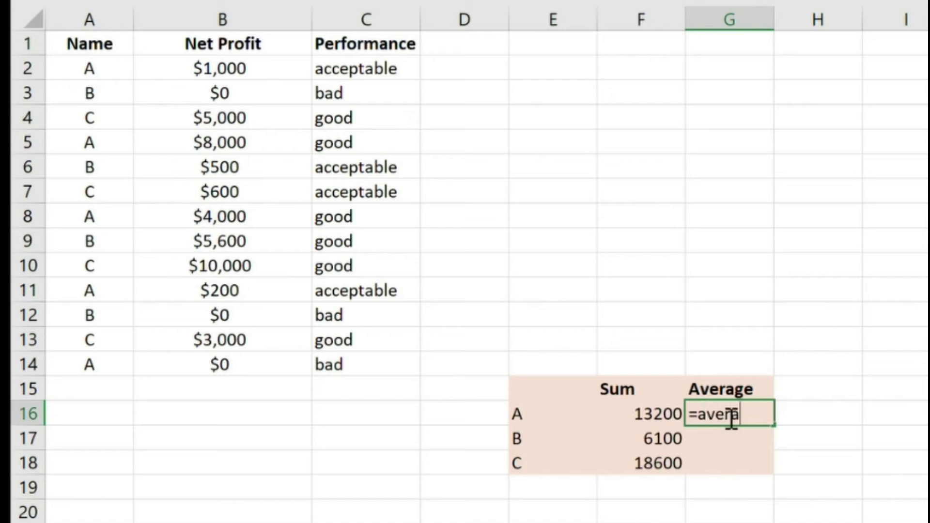
pyautogui.write('geif(')
pyautogui.click(123, 64)
pyautogui.moveTo(115, 118); pyautogui.dragTo(102, 367)
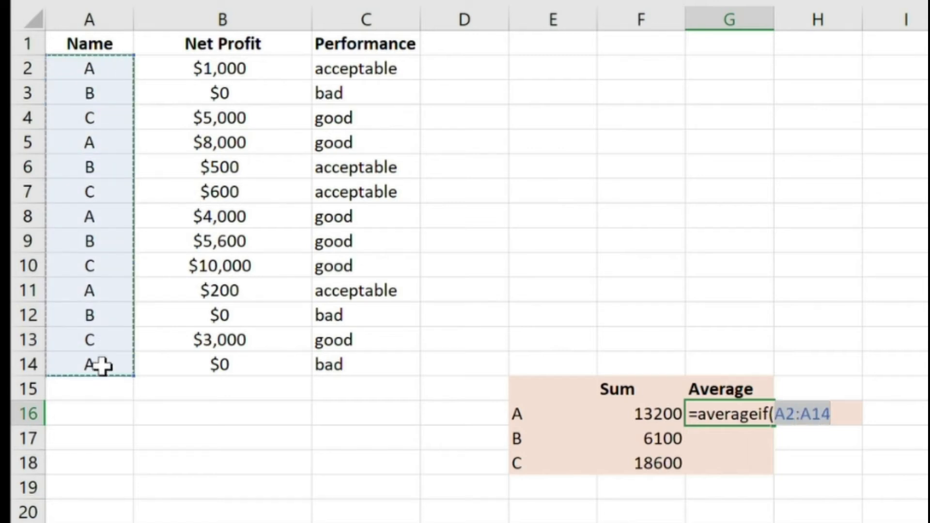
pyautogui.press('F4')
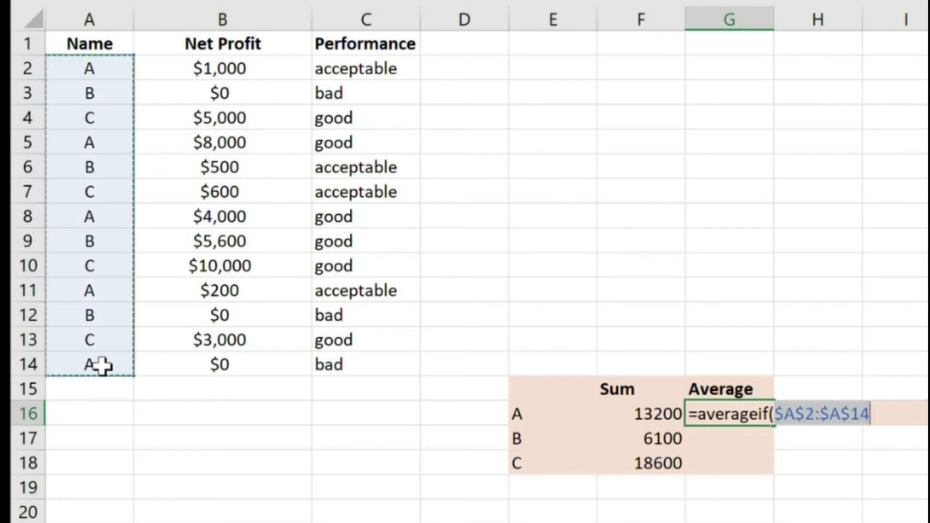
pyautogui.write(',')
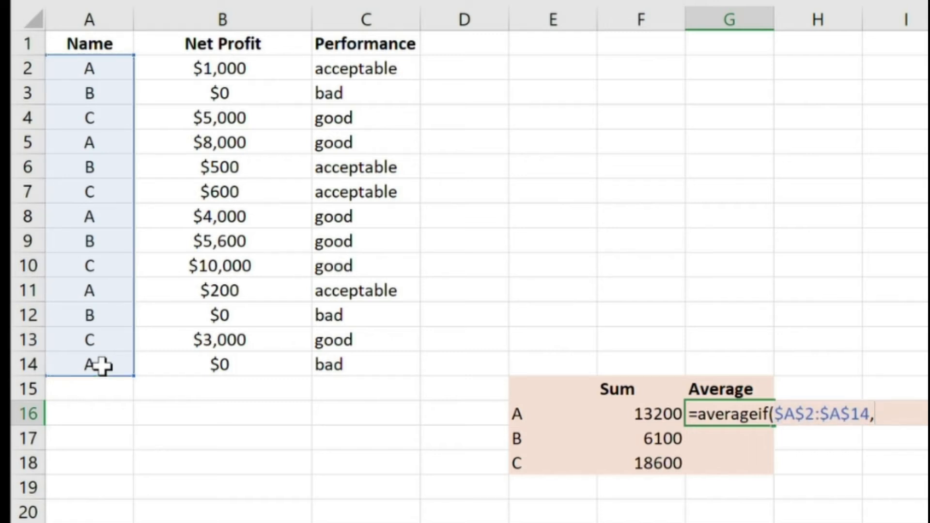
# Complete the AVERAGEIF in G16 with criterion E16 and absolute average range $B$2:$B$14, and fill it down through G18.
pyautogui.click(534, 419)
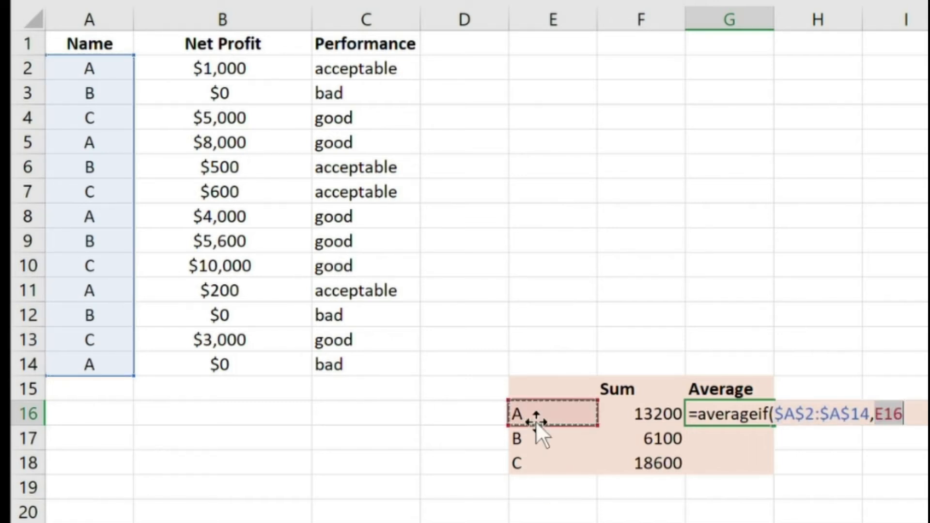
pyautogui.write(',')
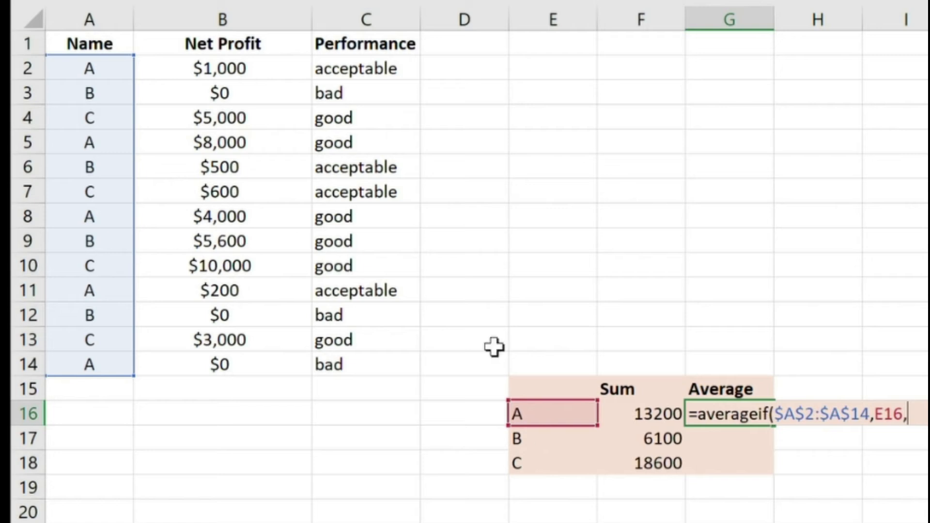
pyautogui.moveTo(254, 64); pyautogui.dragTo(254, 376)
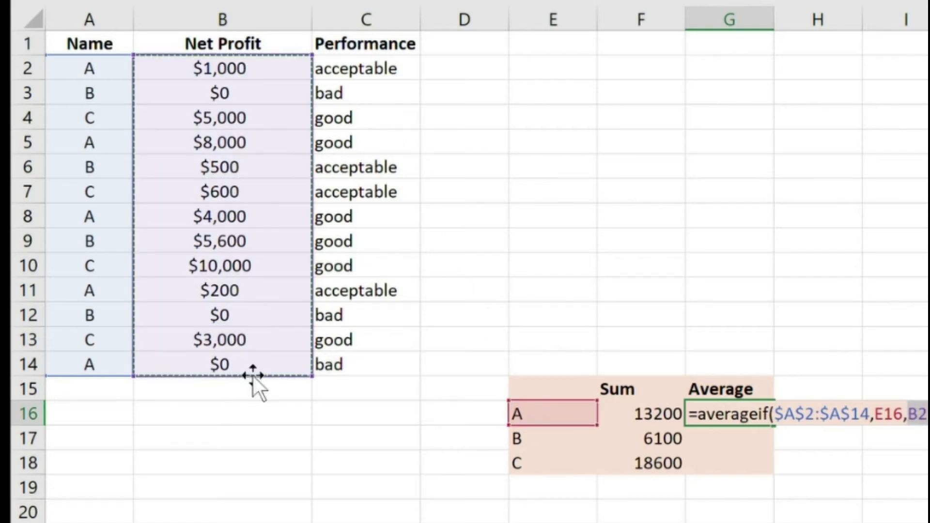
pyautogui.press('F4')
pyautogui.press('Return')
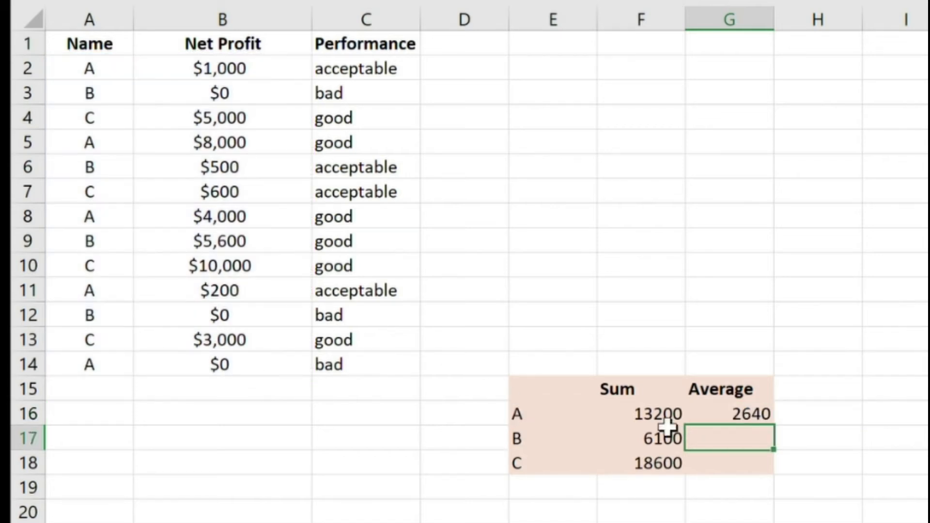
pyautogui.click(747, 407)
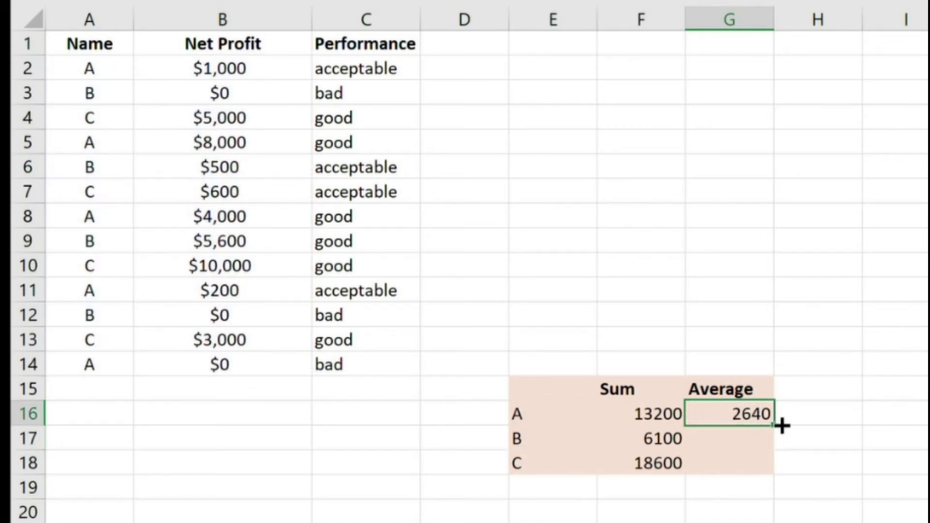
pyautogui.moveTo(774, 427); pyautogui.dragTo(763, 478)
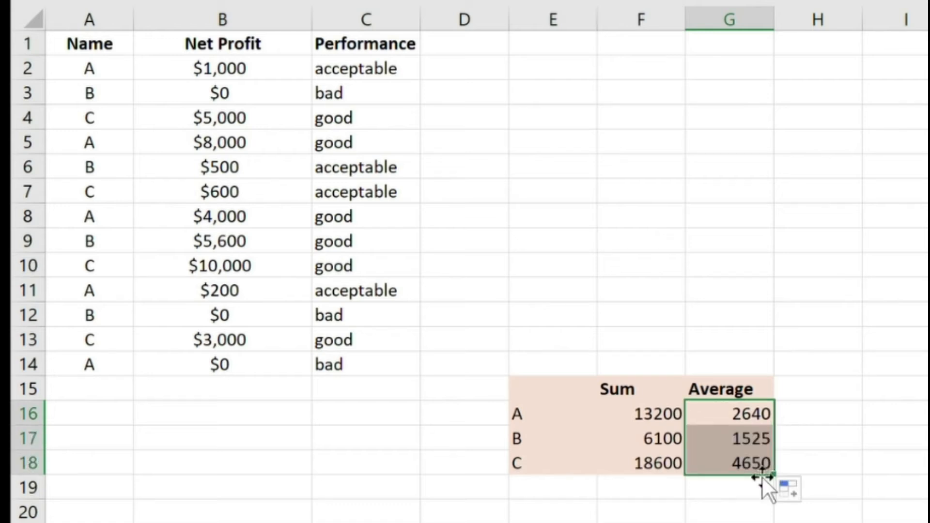
# Select and copy the Sum and Average results in F16:G18.
pyautogui.click(914, 407)
pyautogui.click(676, 413)
pyautogui.moveTo(675, 413); pyautogui.dragTo(730, 467)
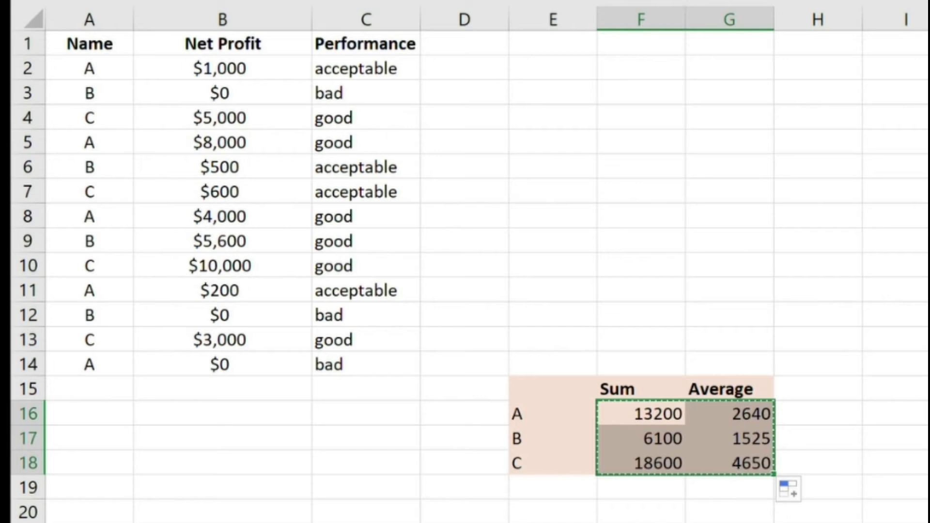
pyautogui.hotkey('ctrl', 'c')
pyautogui.moveTo(628, 409); pyautogui.dragTo(726, 438)
pyautogui.moveTo(726, 438); pyautogui.dragTo(729, 463)
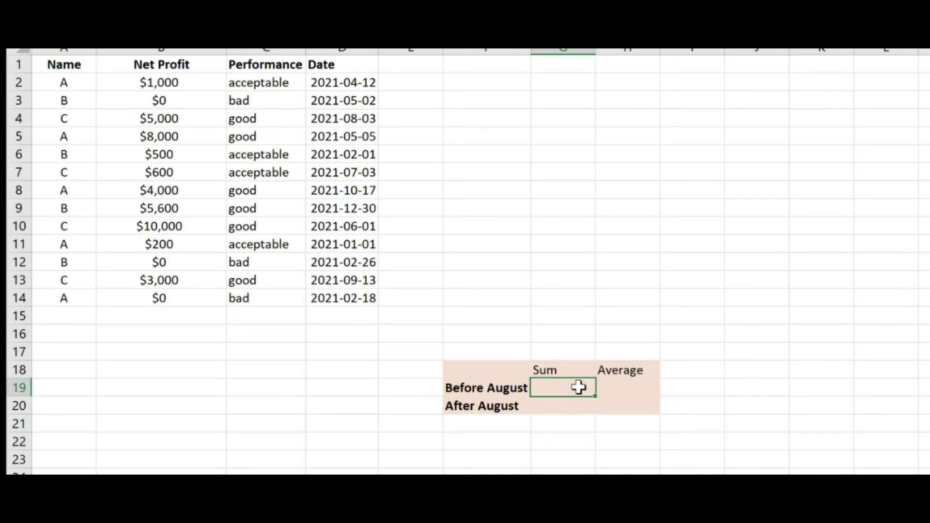
# Enter a SUMIF in G19 that sums $B$2:$B$14 where the dates in $D$2:$D$14 meet "<=2021-08-01".
pyautogui.doubleClick(579, 388)
pyautogui.write('=sumif(')
pyautogui.moveTo(341, 81); pyautogui.dragTo(360, 301)
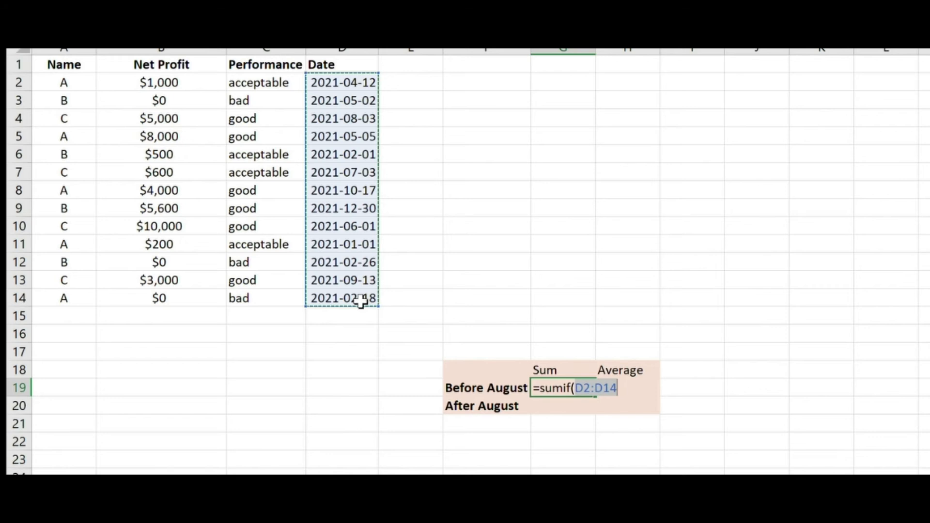
pyautogui.press('F4')
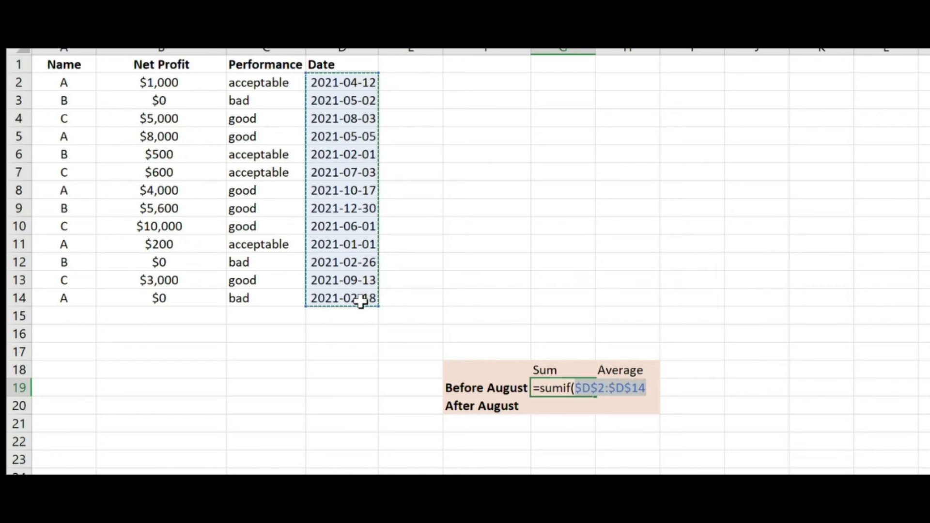
pyautogui.write(',"<=')
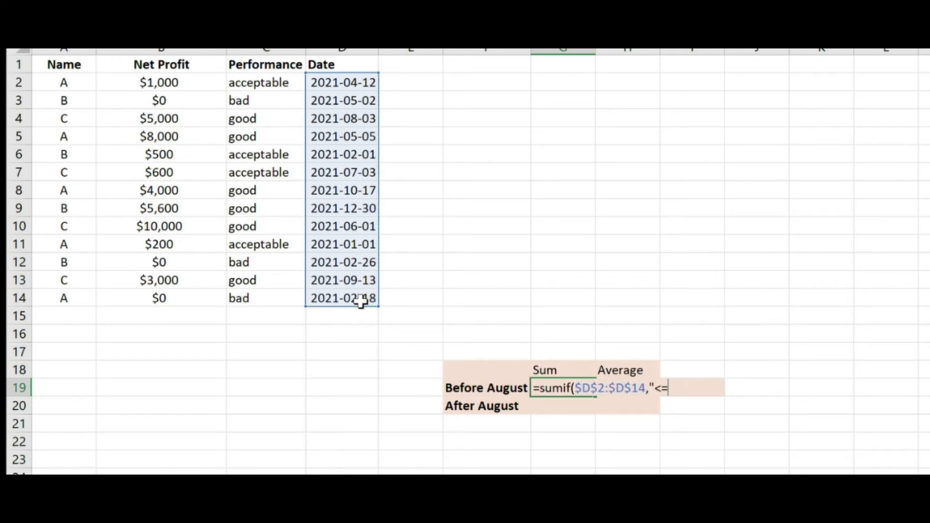
pyautogui.write('2021-08-01')
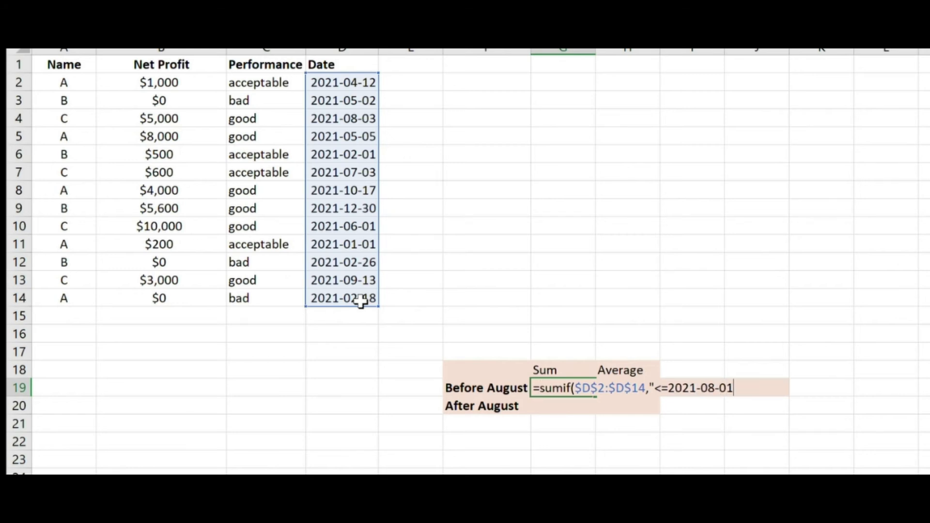
pyautogui.write(' ,')
pyautogui.moveTo(182, 86); pyautogui.dragTo(177, 299)
pyautogui.press('F4')
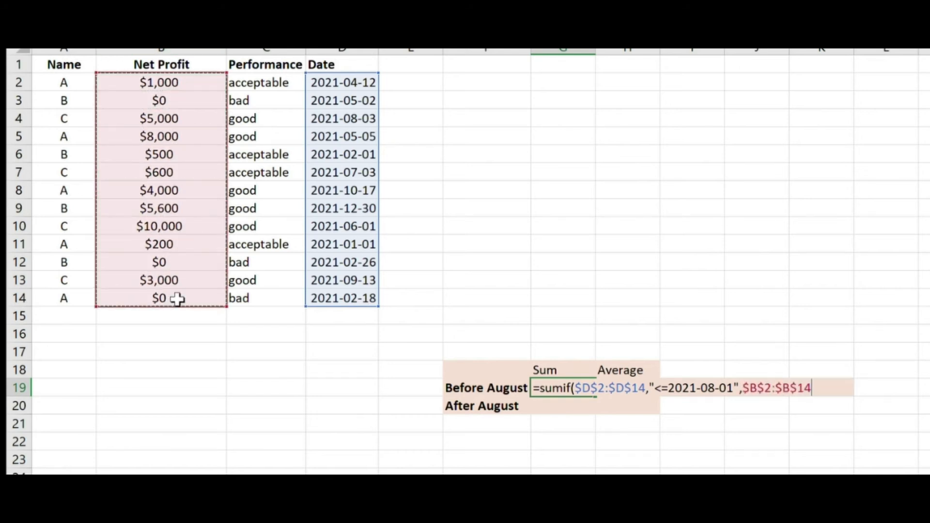
pyautogui.write(')')
pyautogui.press('Return')
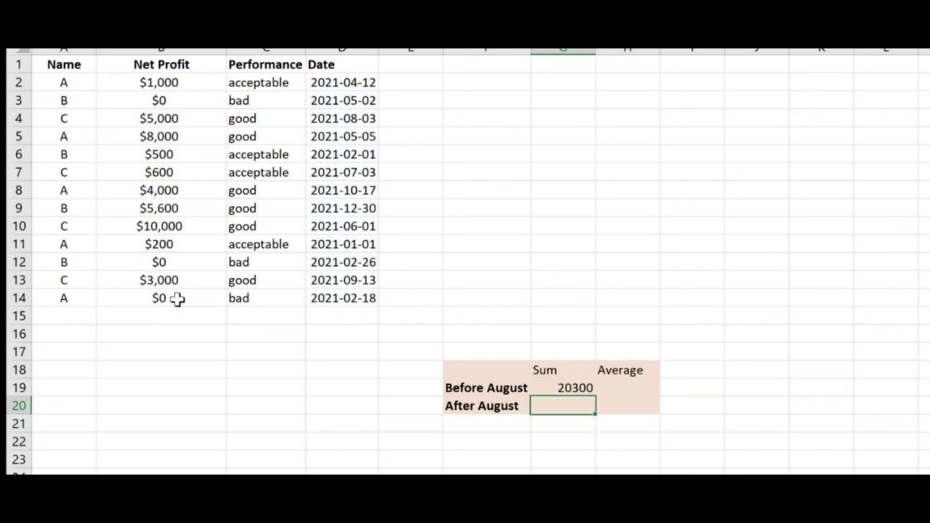
# Fill the G19 SUMIF down to G20 and change the comparison in G20's date criterion to greater than.
pyautogui.click(575, 385)
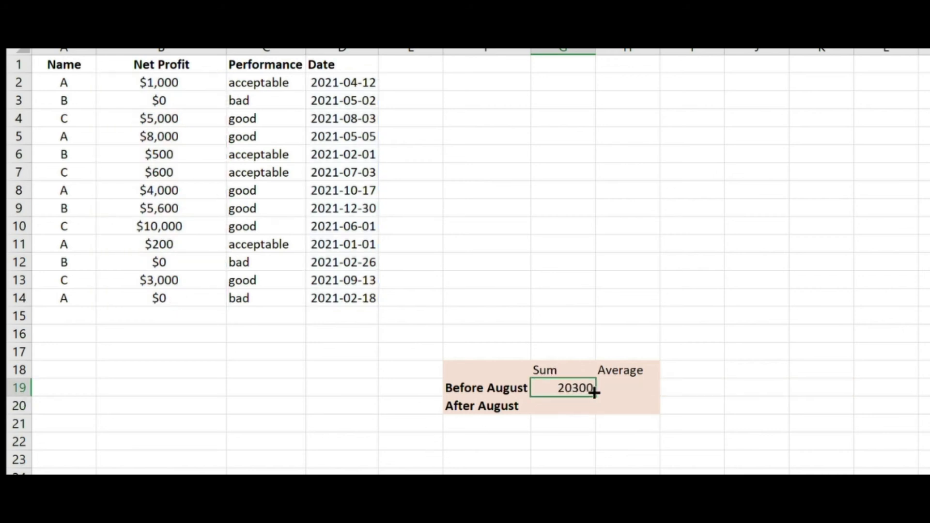
pyautogui.moveTo(596, 396); pyautogui.dragTo(599, 412)
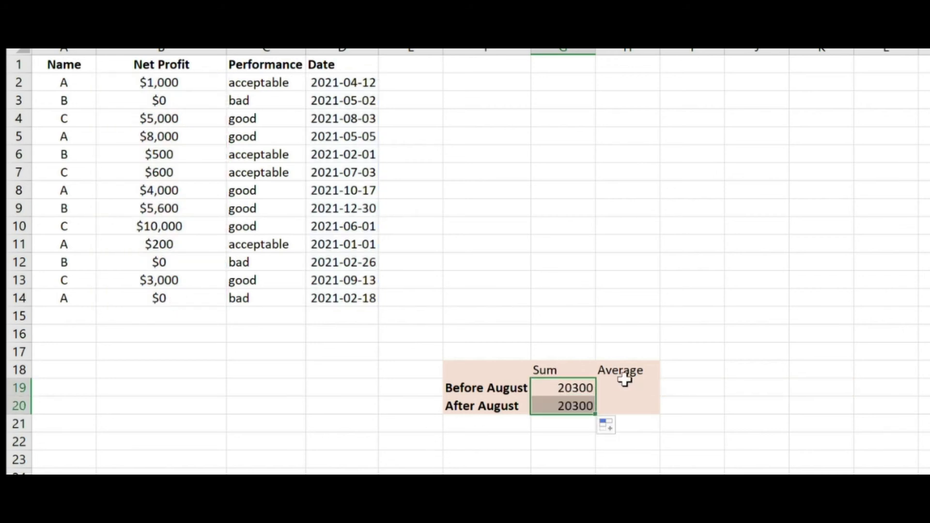
pyautogui.doubleClick(572, 406)
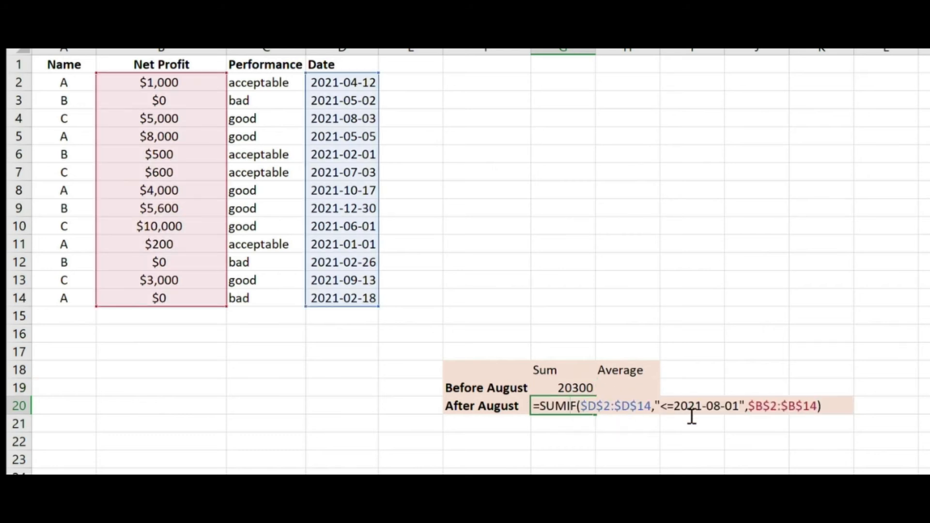
pyautogui.press('Delete')
pyautogui.write('>')
pyautogui.press('Return')
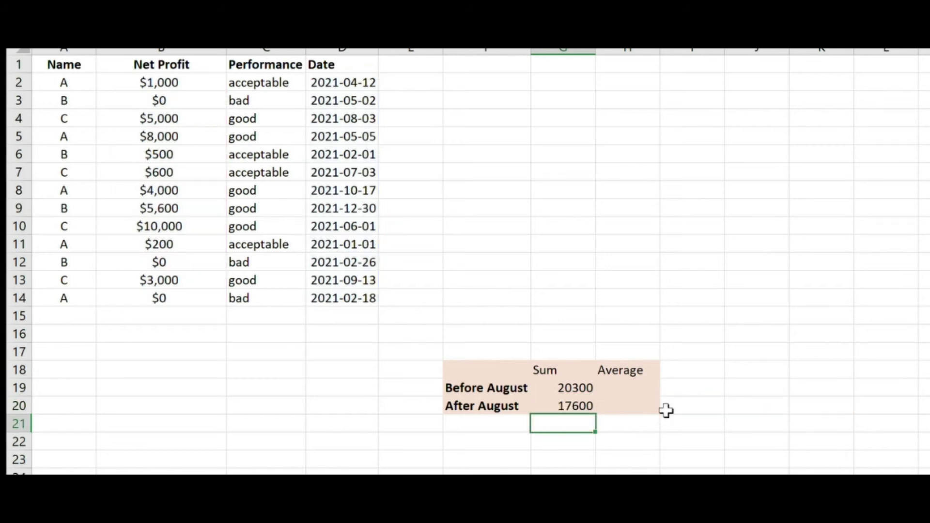
pyautogui.click(733, 413)
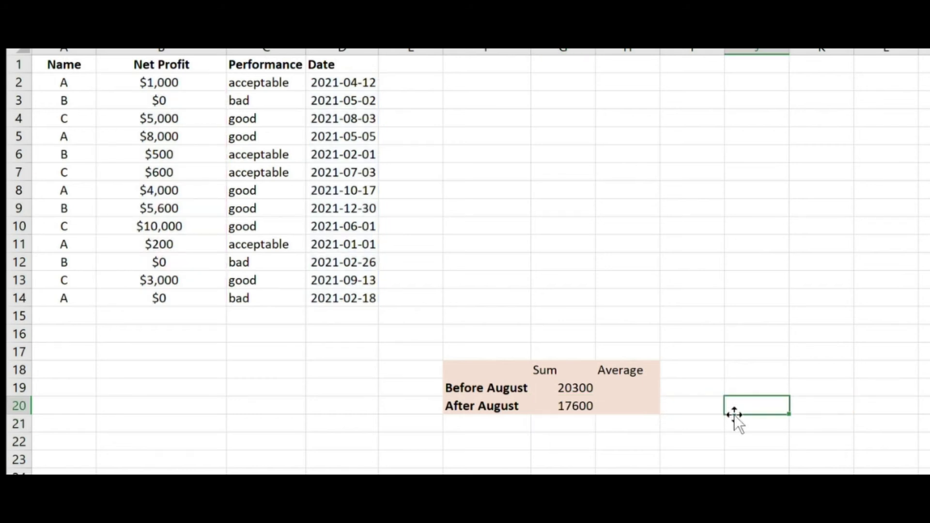
# Enter an AVERAGEIF in H19 that averages $B$2:$B$14 where the dates in $D$2:$D$14 meet "<=2021-08-01".
pyautogui.click(620, 385)
pyautogui.write('=average')
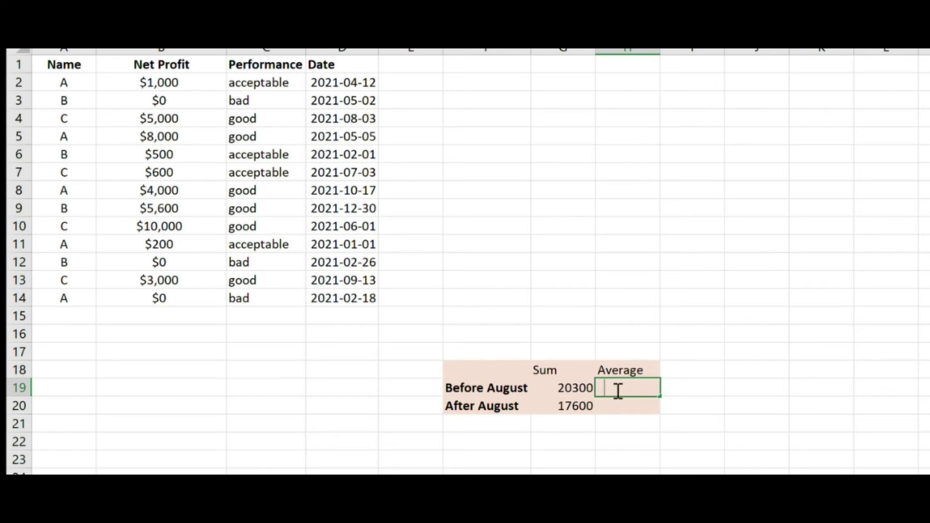
pyautogui.write('if(')
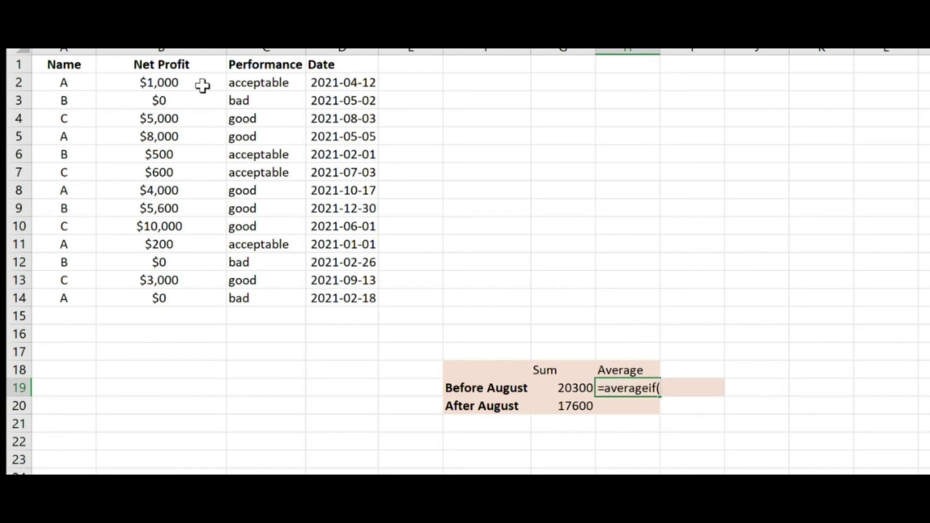
pyautogui.moveTo(336, 82); pyautogui.dragTo(344, 301)
pyautogui.press('F4')
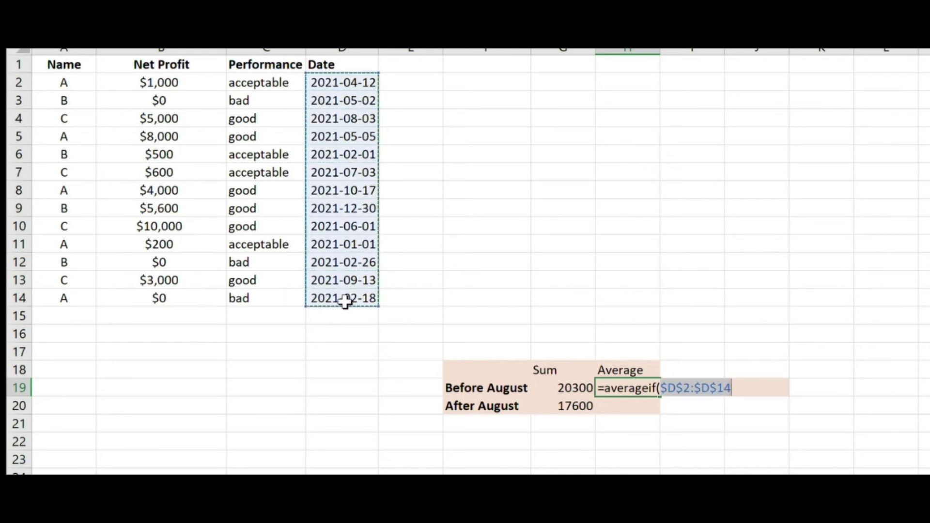
pyautogui.write(',')
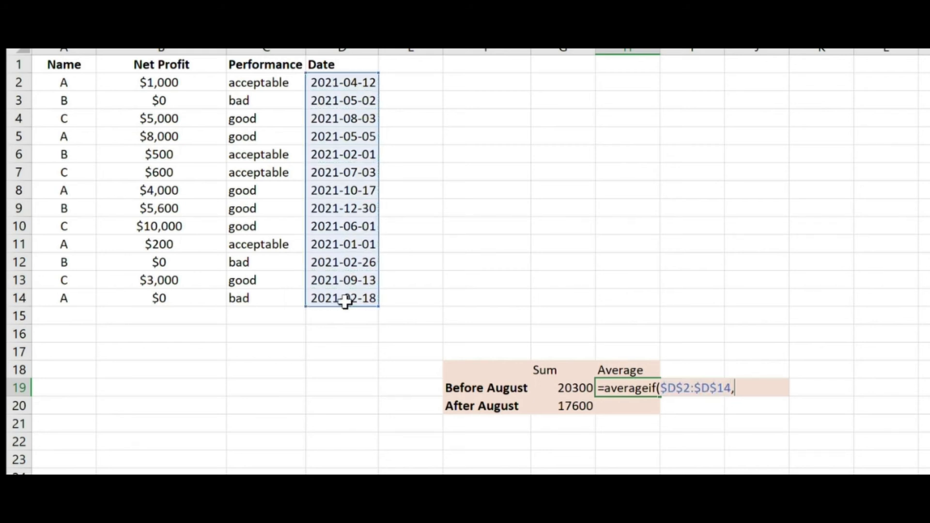
pyautogui.write('"< ')
pyautogui.write('2021-08')
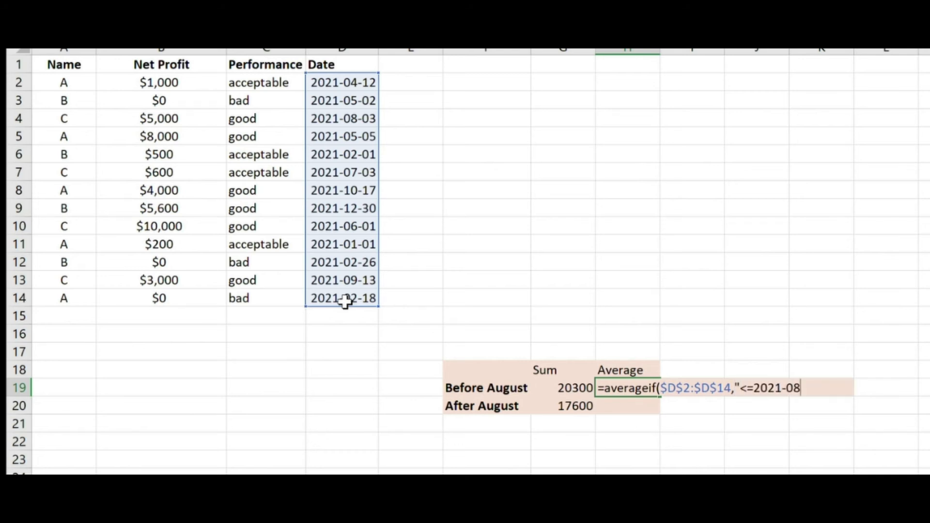
pyautogui.write('-01",')
pyautogui.moveTo(165, 80); pyautogui.dragTo(181, 300)
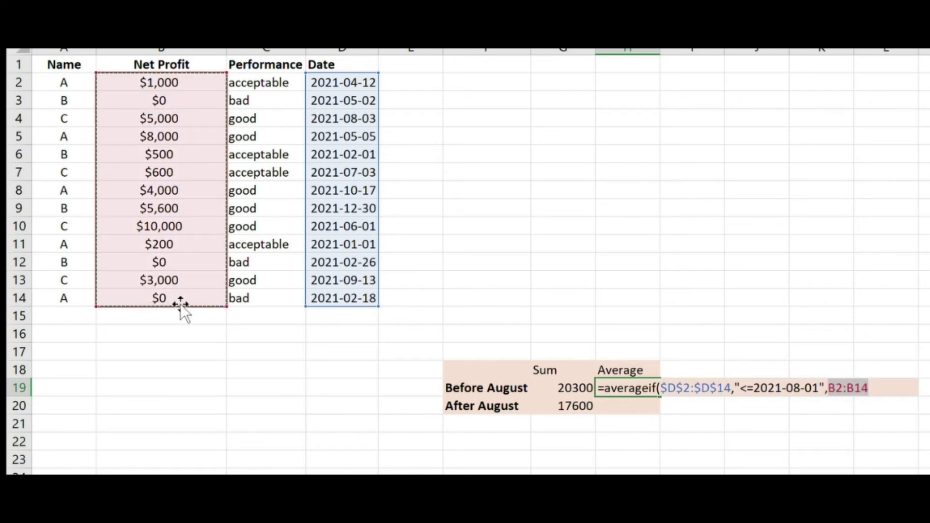
pyautogui.press('F4')
pyautogui.write(')')
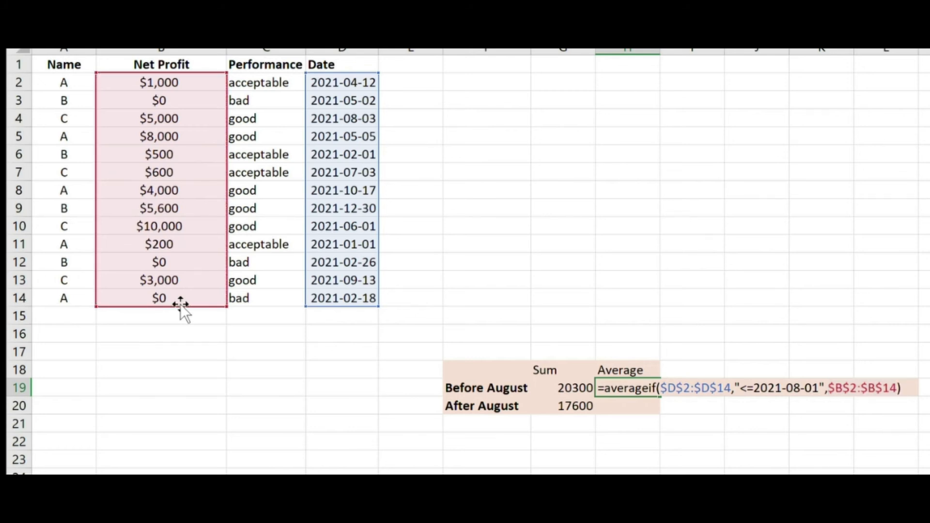
pyautogui.press('Return')
# Fill the H19 AVERAGEIF down to H20 and change the comparison in H20's date criterion to greater than.
pyautogui.click(650, 388)
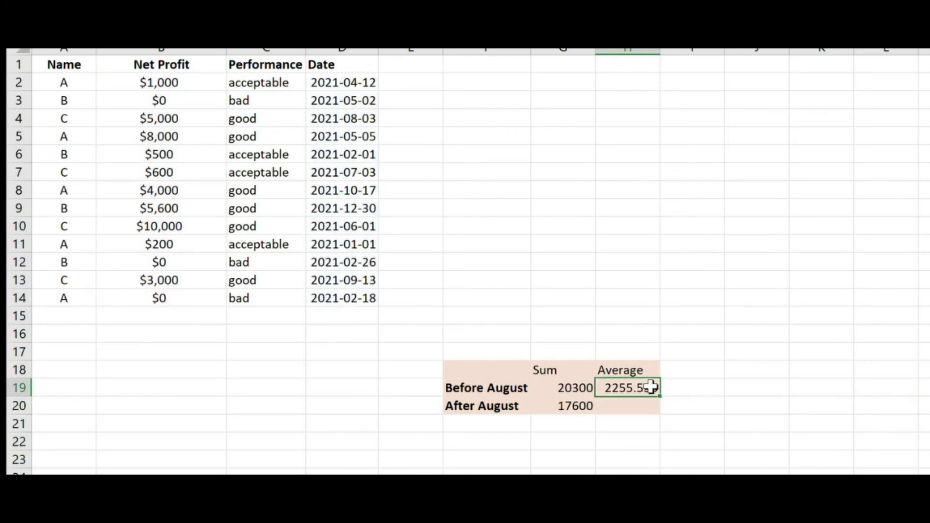
pyautogui.doubleClick(650, 387)
pyautogui.click(756, 470)
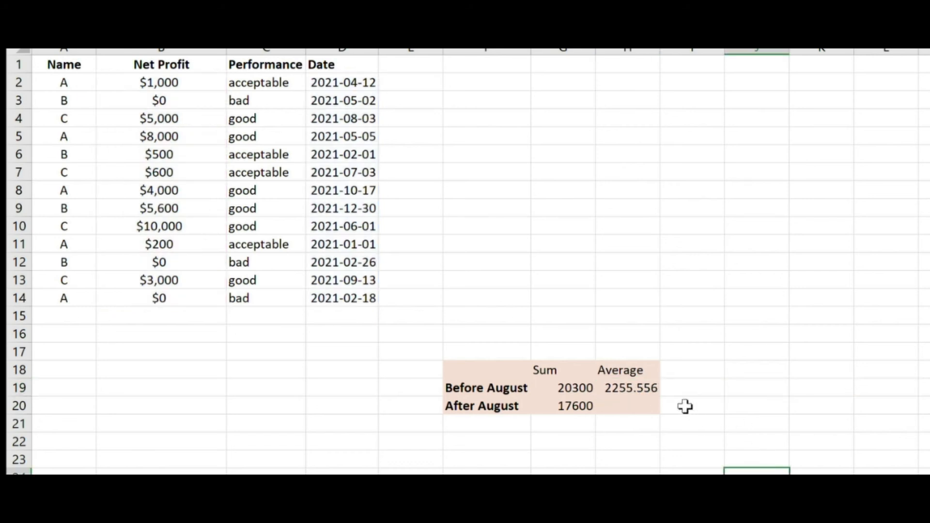
pyautogui.click(658, 388)
pyautogui.moveTo(660, 395); pyautogui.dragTo(657, 408)
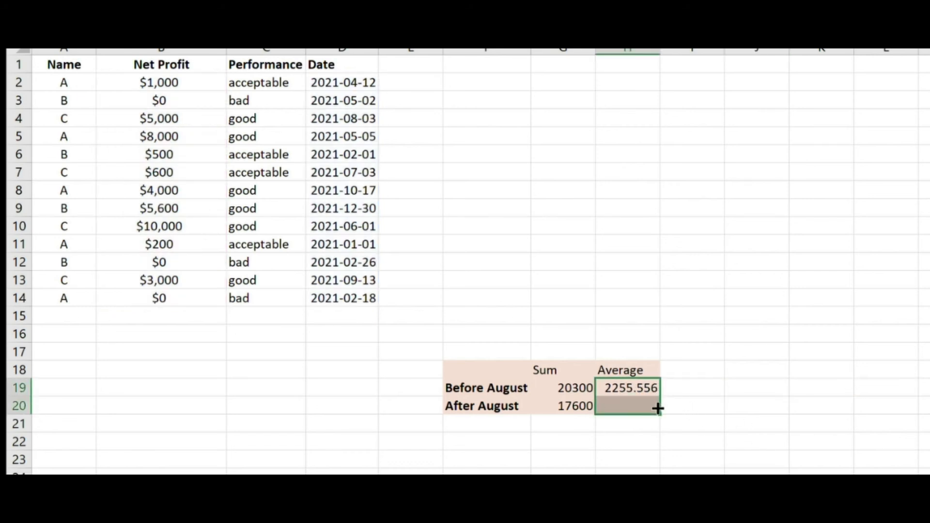
pyautogui.doubleClick(633, 407)
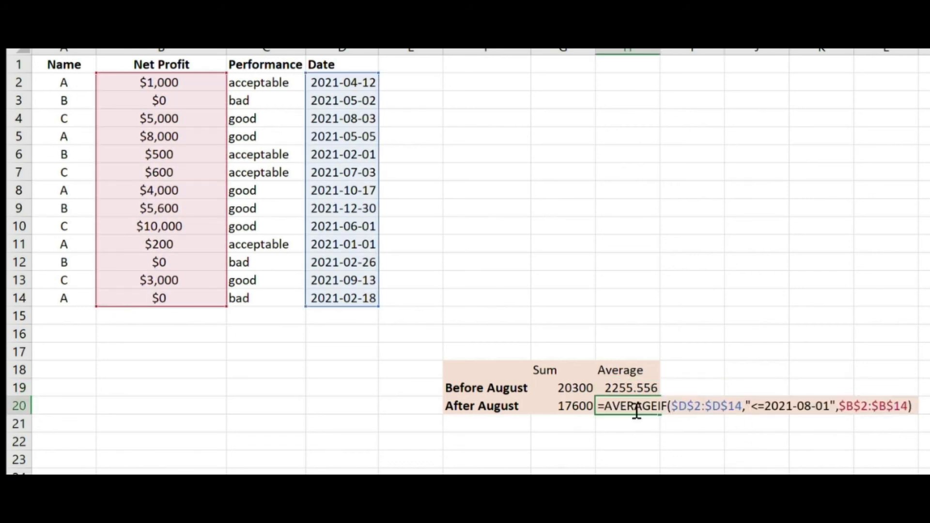
pyautogui.click(762, 405)
pyautogui.press('BackSpace')
pyautogui.write('>')
pyautogui.press('Return')
pyautogui.click(798, 388)
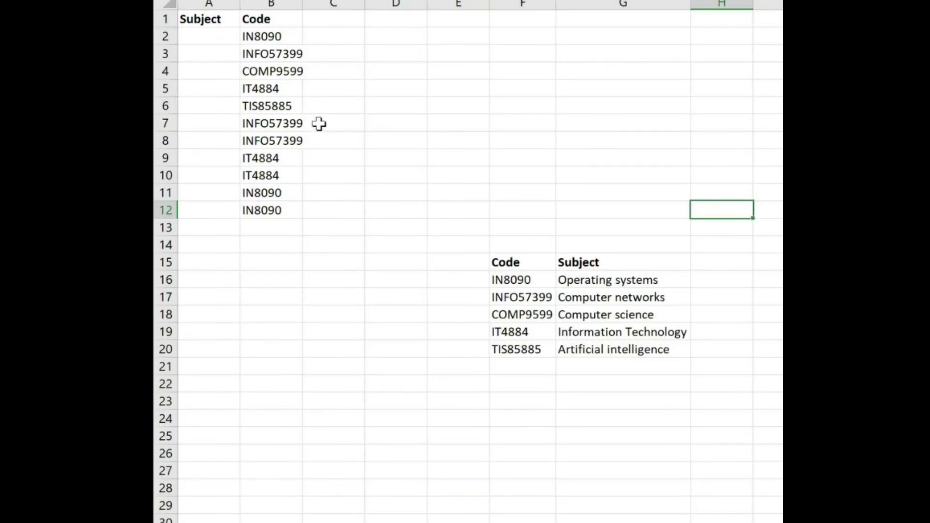
# Enter a VLOOKUP in A2 that looks up B2 in F16:G20 and returns column 2 with exact match FALSE.
pyautogui.click(211, 42)
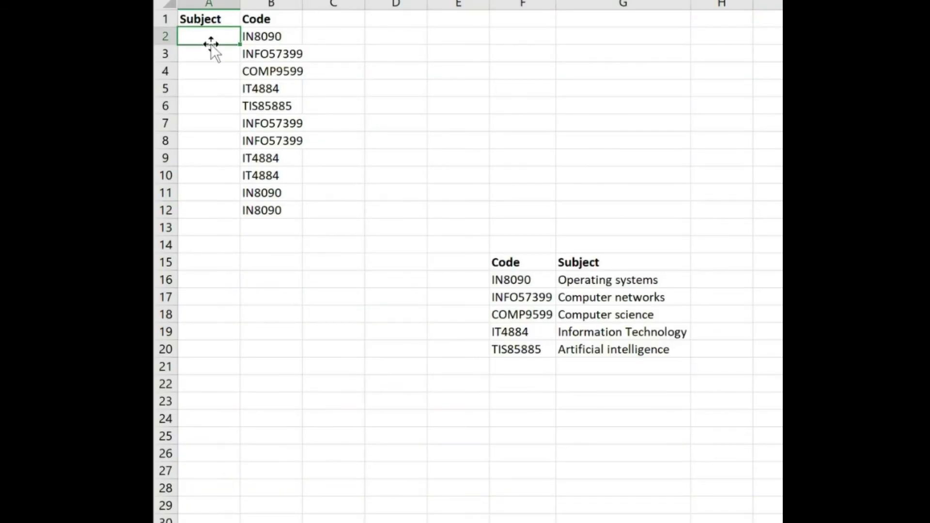
pyautogui.write('=vlookup(')
pyautogui.click(284, 37)
pyautogui.write(',')
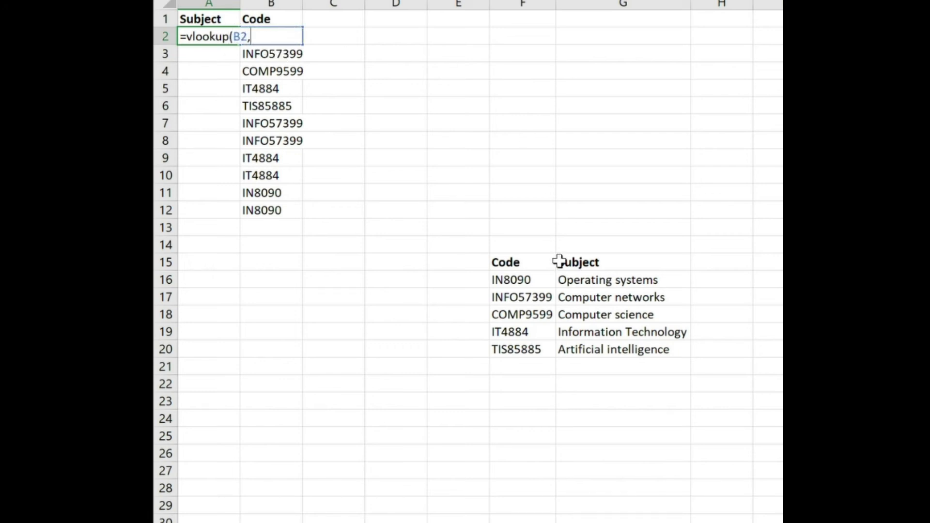
pyautogui.moveTo(530, 284); pyautogui.dragTo(601, 352)
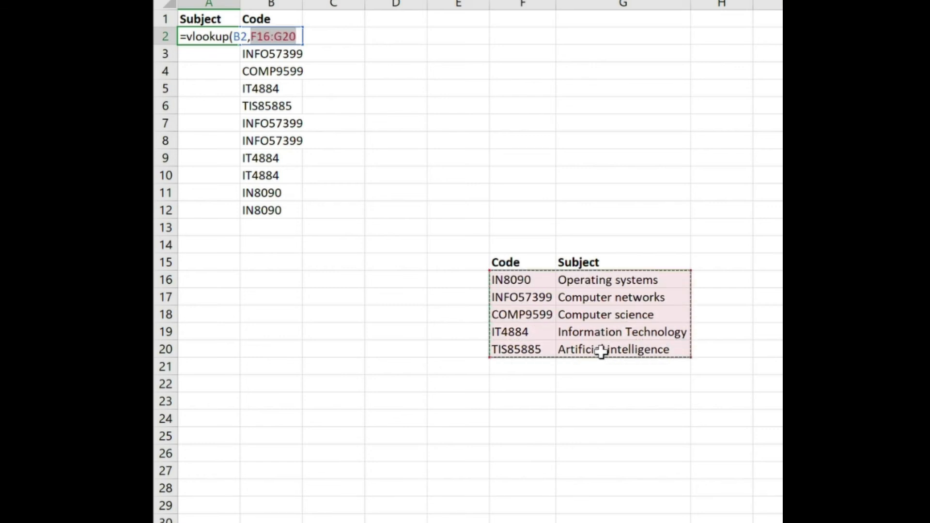
pyautogui.write(',2, false)')
pyautogui.press('Return')
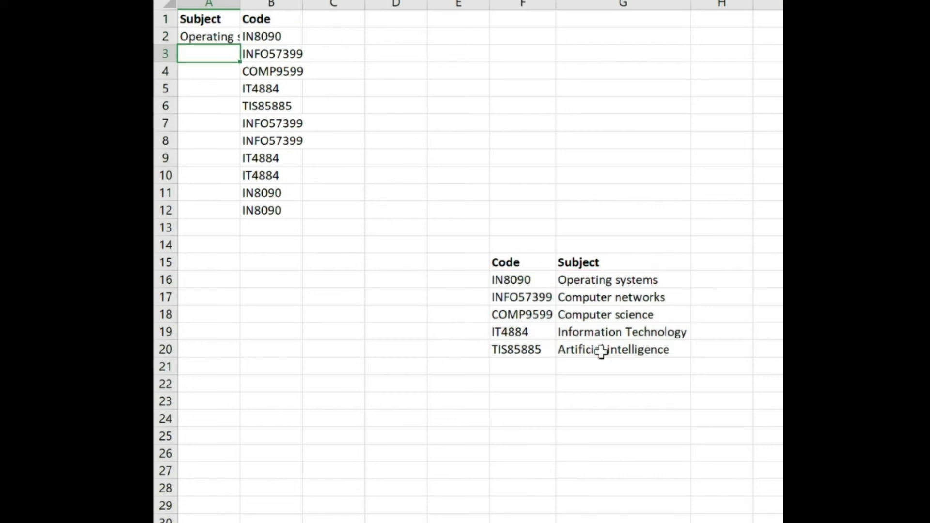
# Auto-fit column A's width and fill the VLOOKUP from A2 down through A12.
pyautogui.doubleClick(239, 7)
pyautogui.click(270, 36)
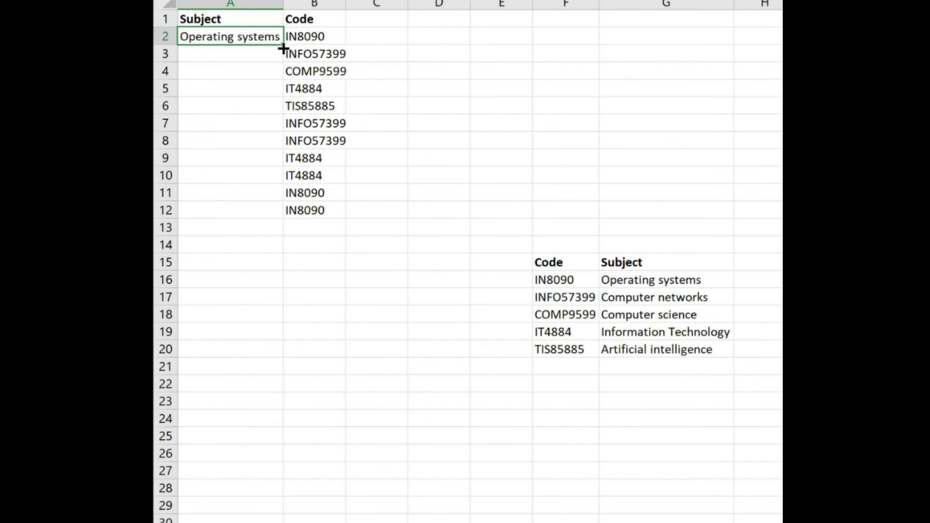
pyautogui.doubleClick(282, 48)
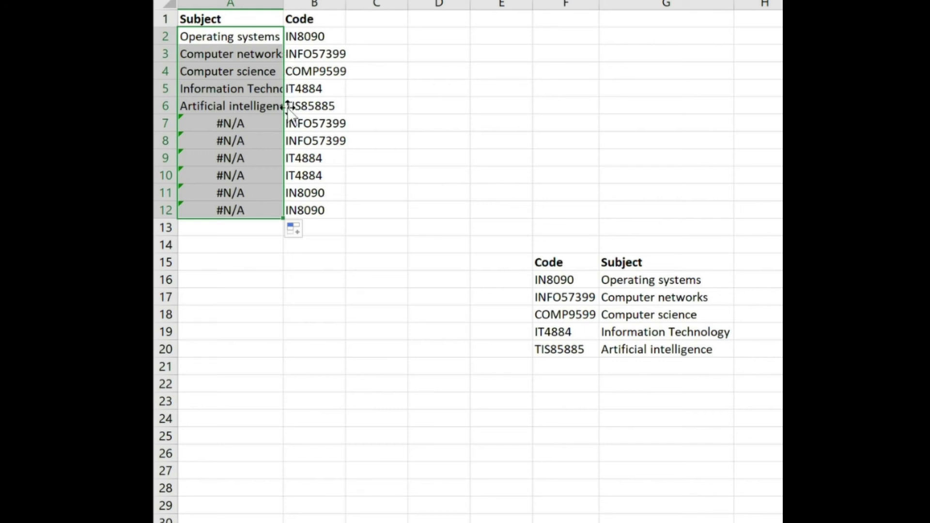
# Inspect the filled VLOOKUP formulas in A7 and A3 to compare their lookup table ranges.
pyautogui.doubleClick(259, 126)
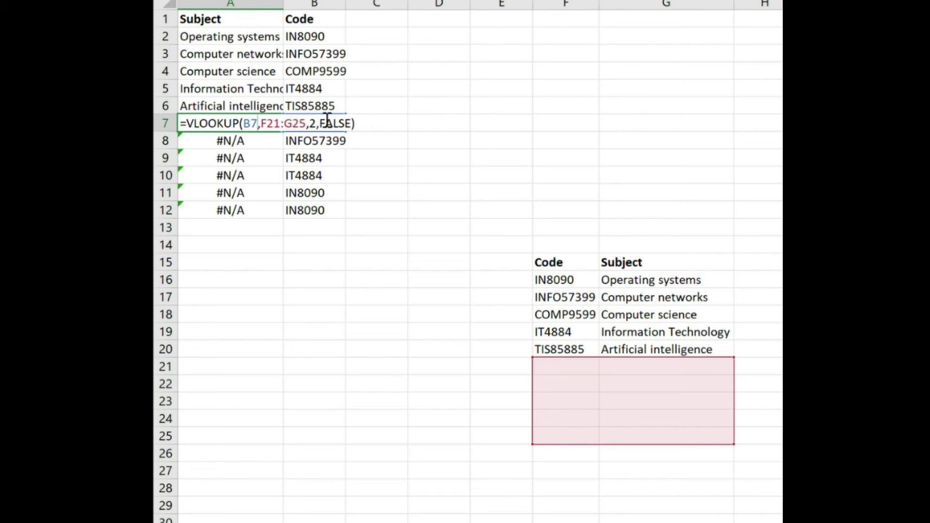
pyautogui.click(509, 83)
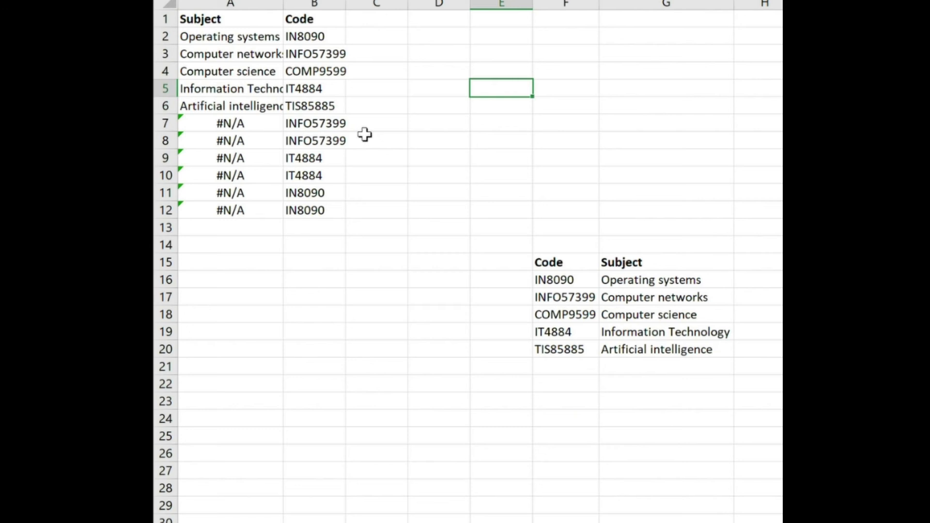
pyautogui.click(237, 54)
pyautogui.doubleClick(237, 55)
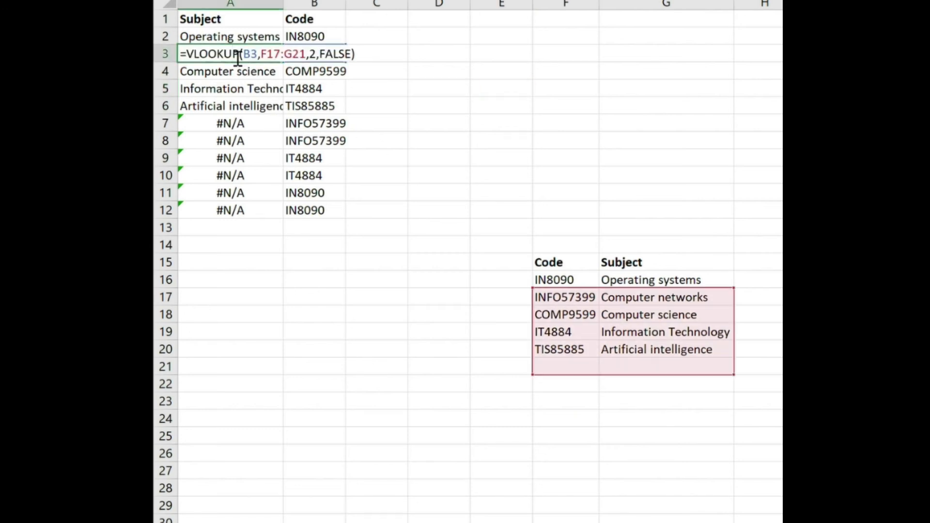
pyautogui.click(642, 126)
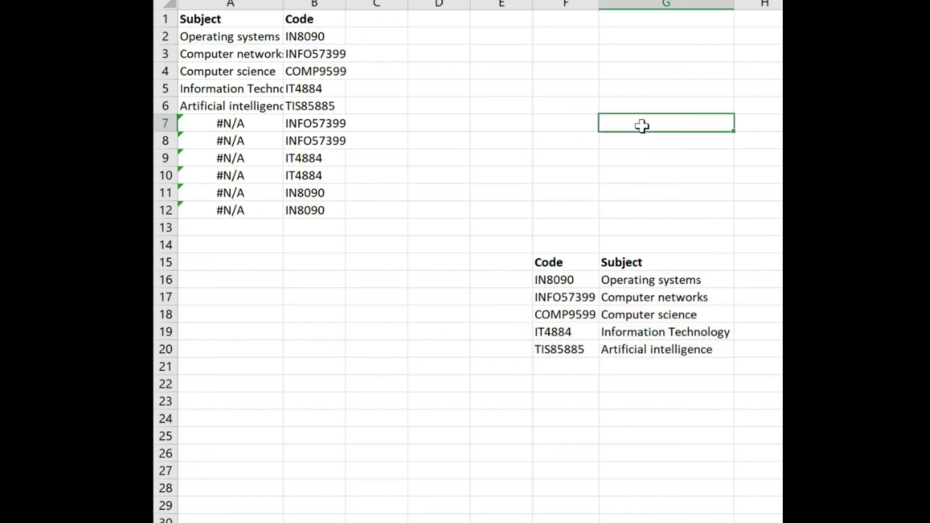
# Make the lookup table range in A2's VLOOKUP absolute as $F$16:$G$20 and refill the formula down through A12.
pyautogui.moveTo(234, 38); pyautogui.dragTo(243, 206)
pyautogui.doubleClick(236, 36)
pyautogui.click(236, 36)
pyautogui.click(306, 36)
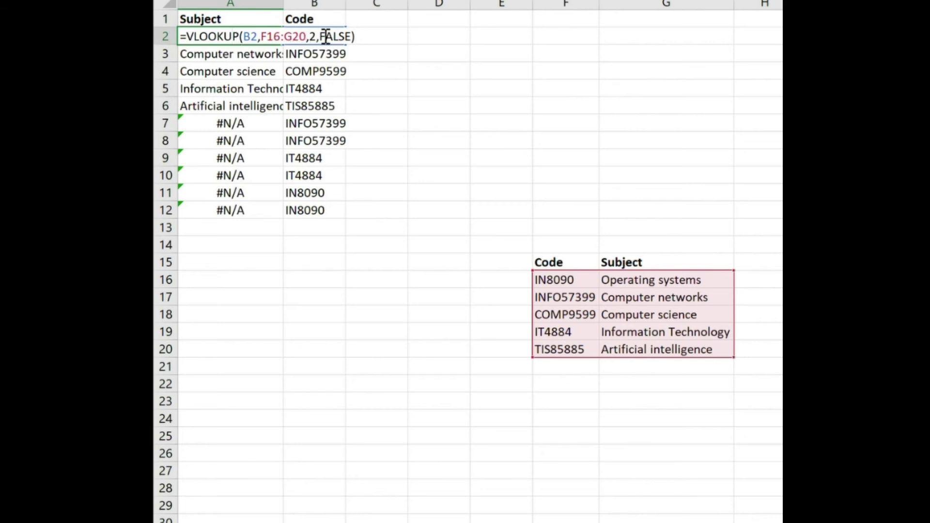
pyautogui.press('F4')
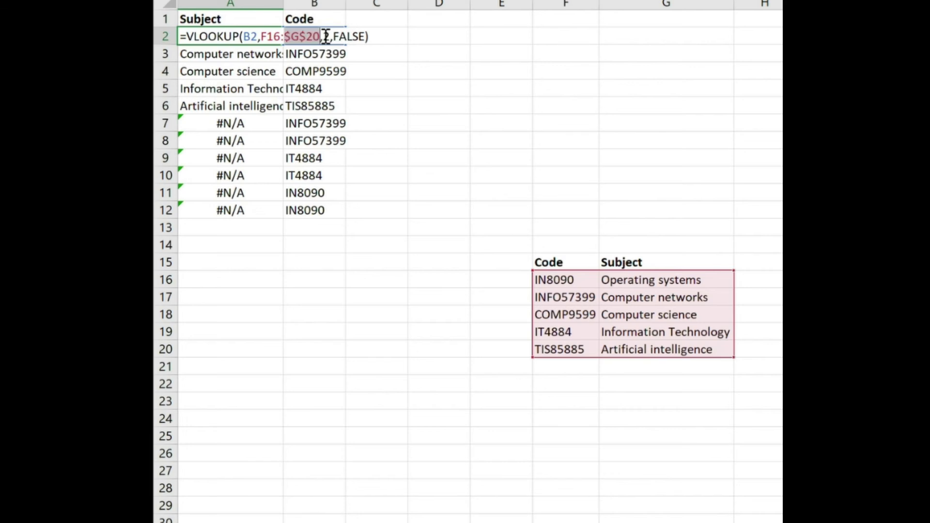
pyautogui.click(265, 39)
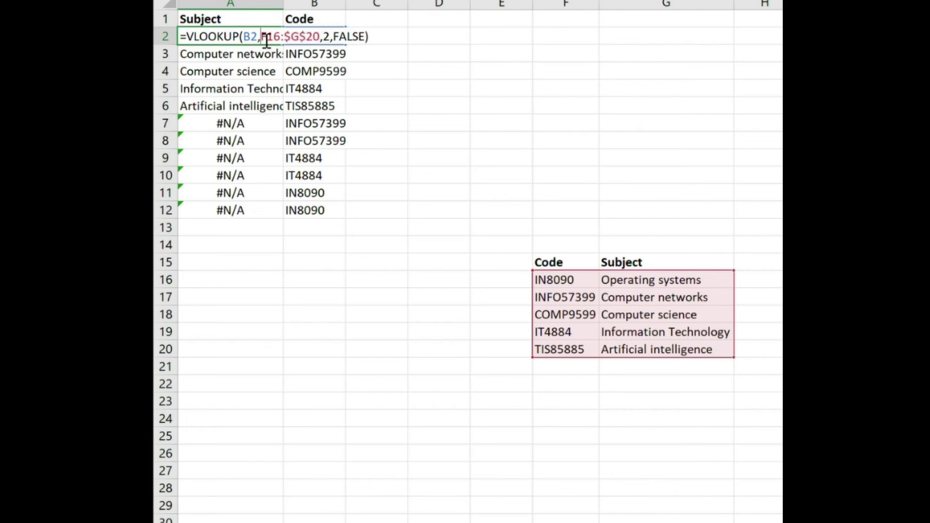
pyautogui.press('F4')
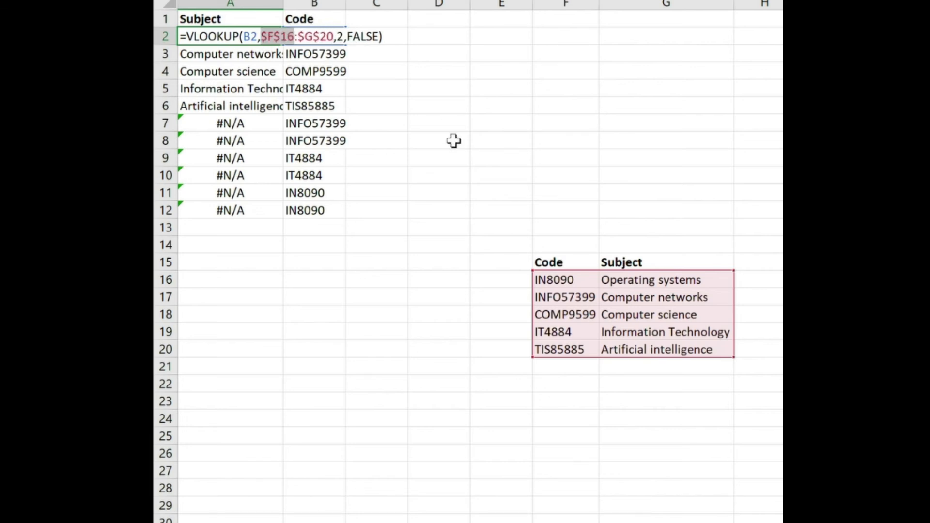
pyautogui.press('Return')
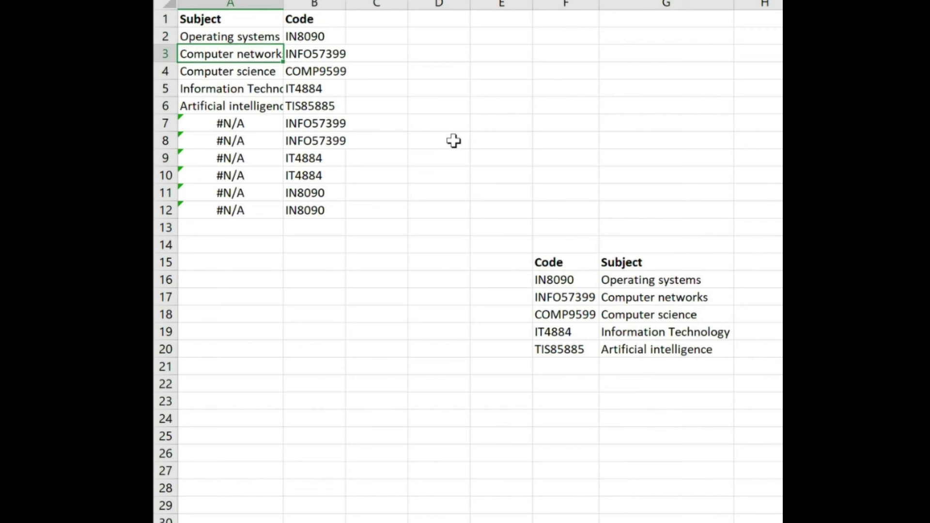
pyautogui.click(274, 37)
pyautogui.doubleClick(284, 44)
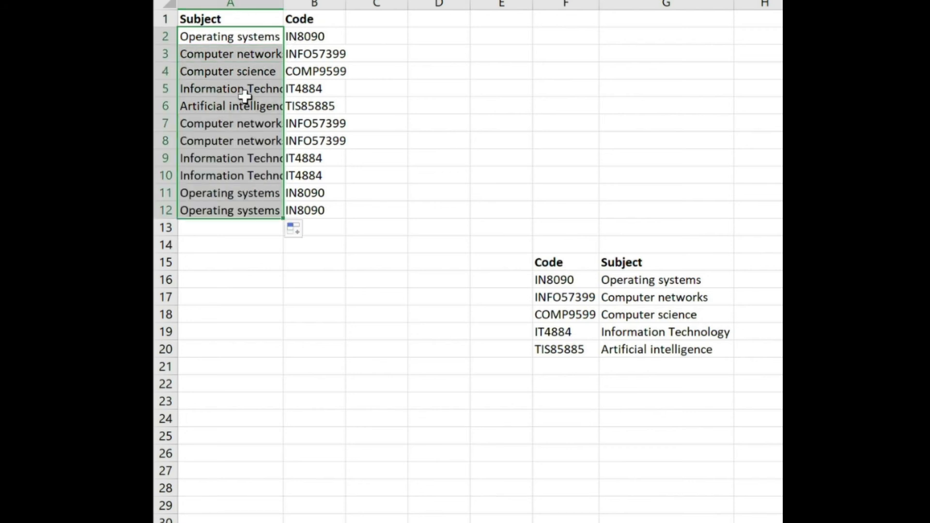
# Inspect the refilled VLOOKUP formula in A6 to check its lookup table reference.
pyautogui.click(236, 111)
pyautogui.doubleClick(249, 111)
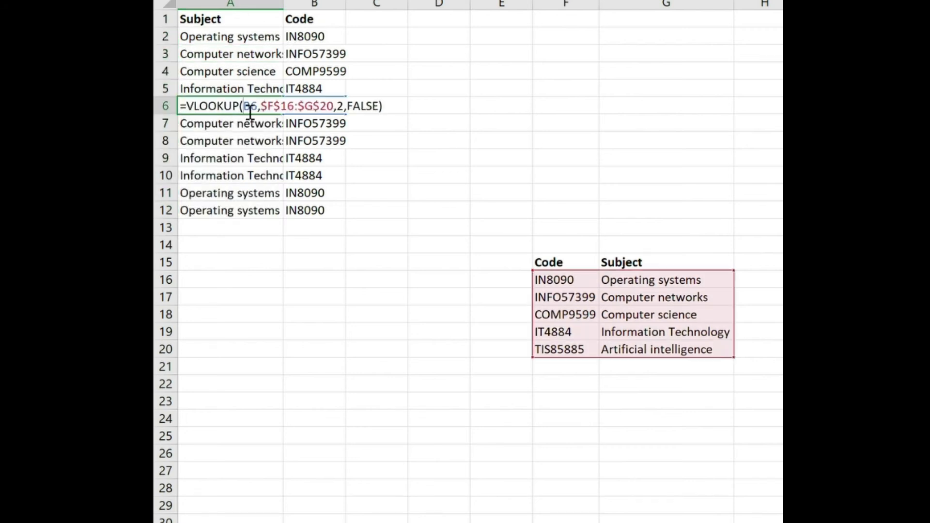
pyautogui.click(245, 177)
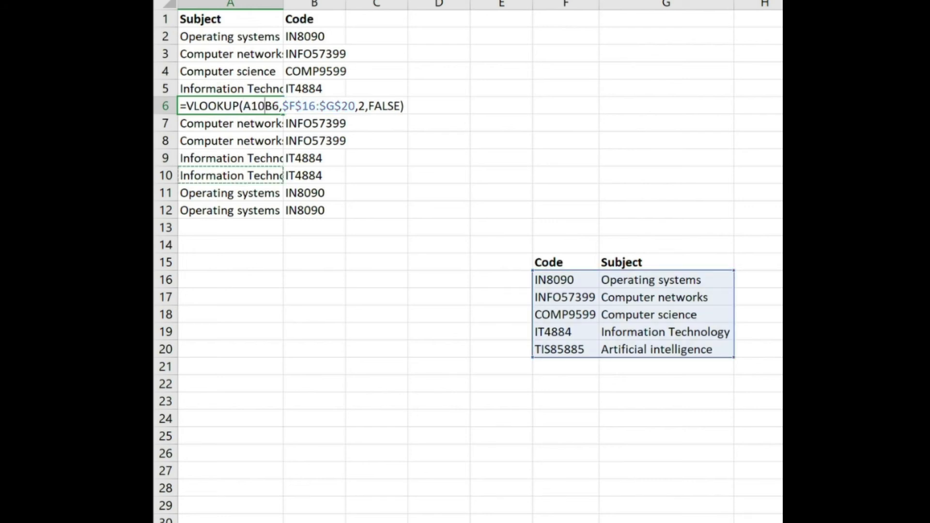
pyautogui.click(827, 124)
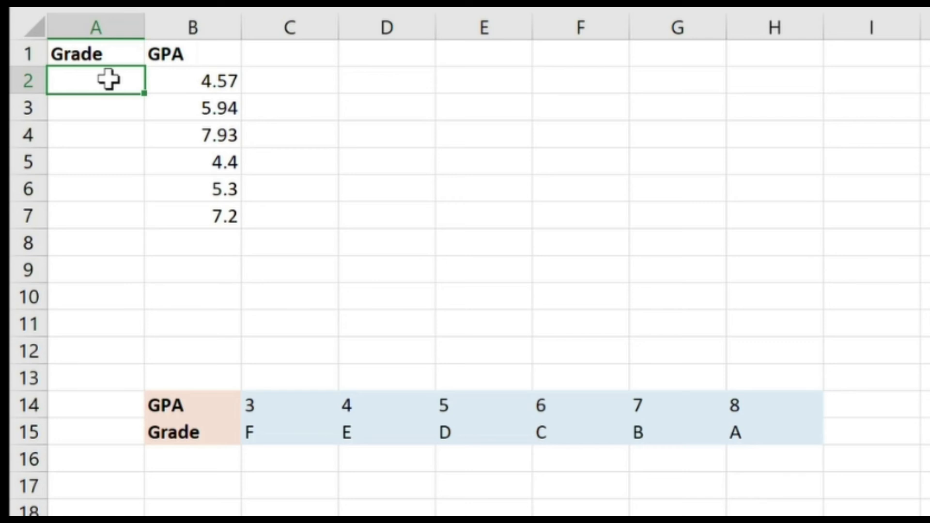
# Enter an HLOOKUP in A2 that looks up B2 in $C$14:$H$15 and returns row 2 with approximate match TRUE.
pyautogui.write('=hlookup(')
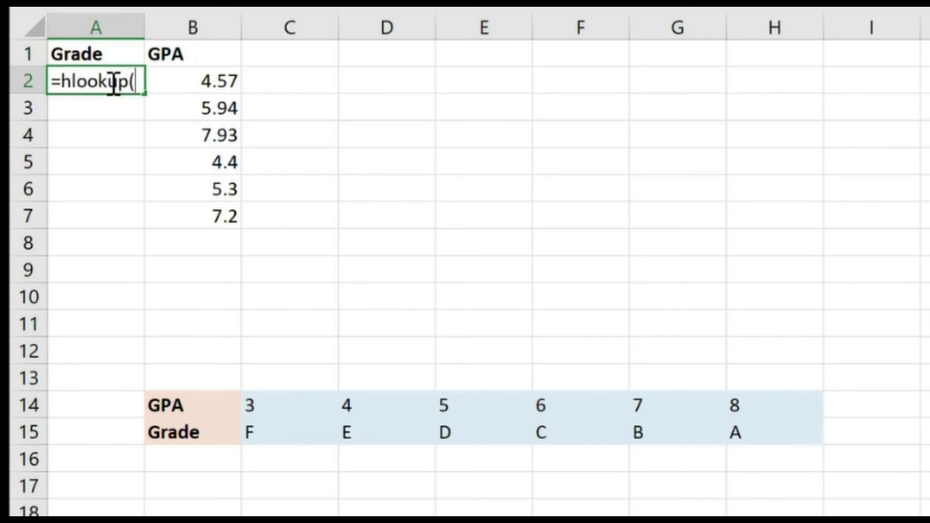
pyautogui.click(213, 87)
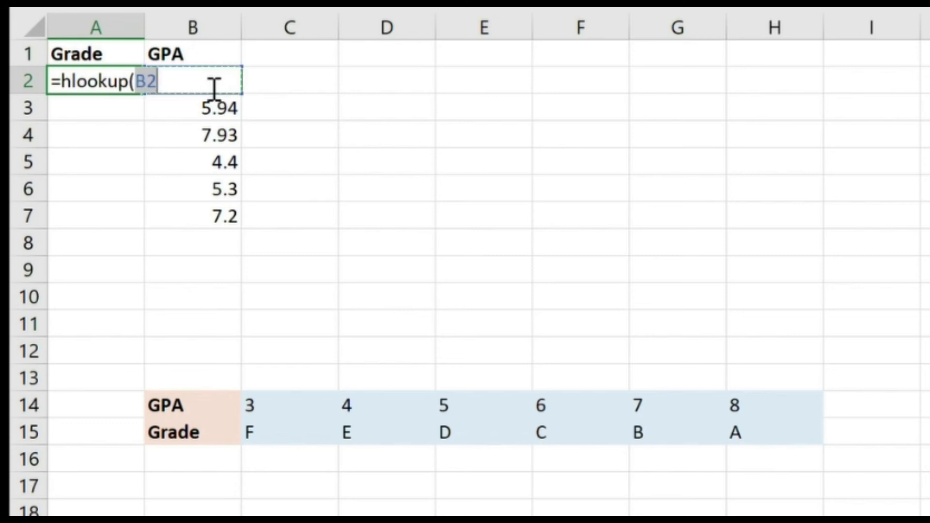
pyautogui.write(',')
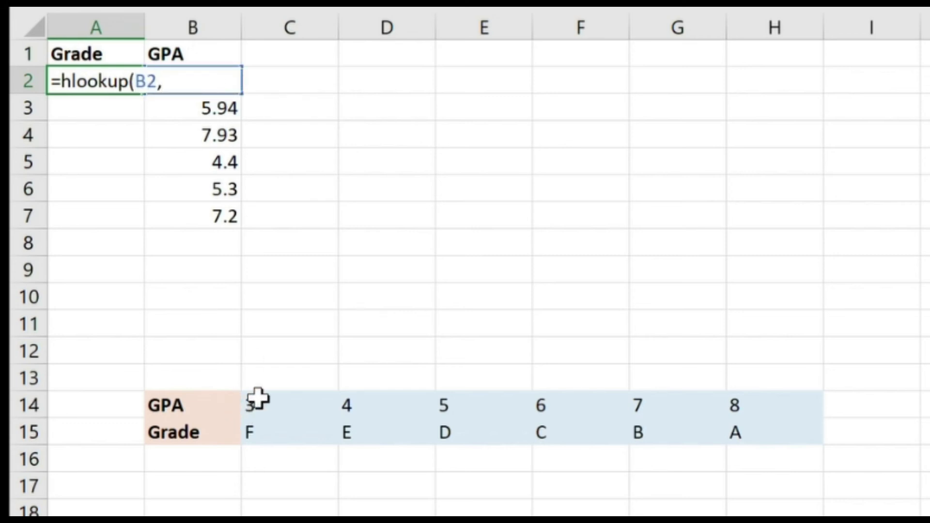
pyautogui.moveTo(266, 401); pyautogui.dragTo(794, 441)
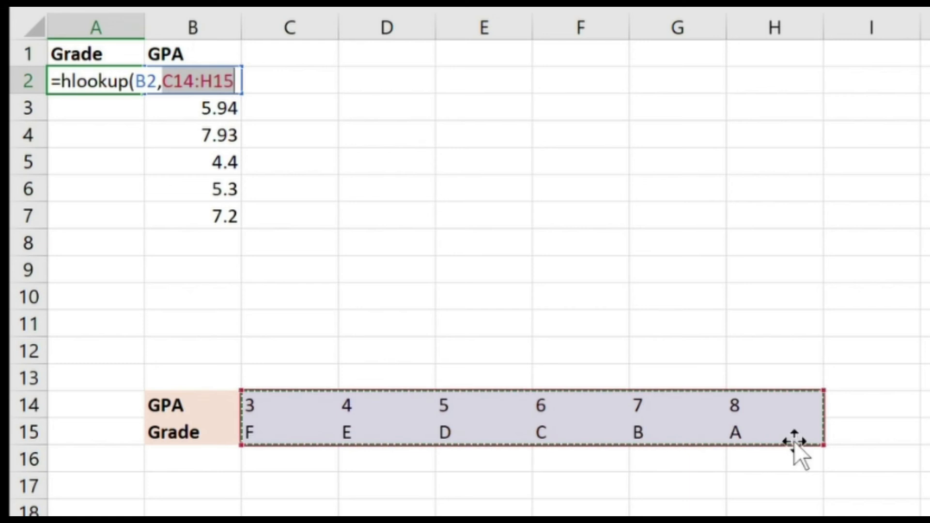
pyautogui.press('F4')
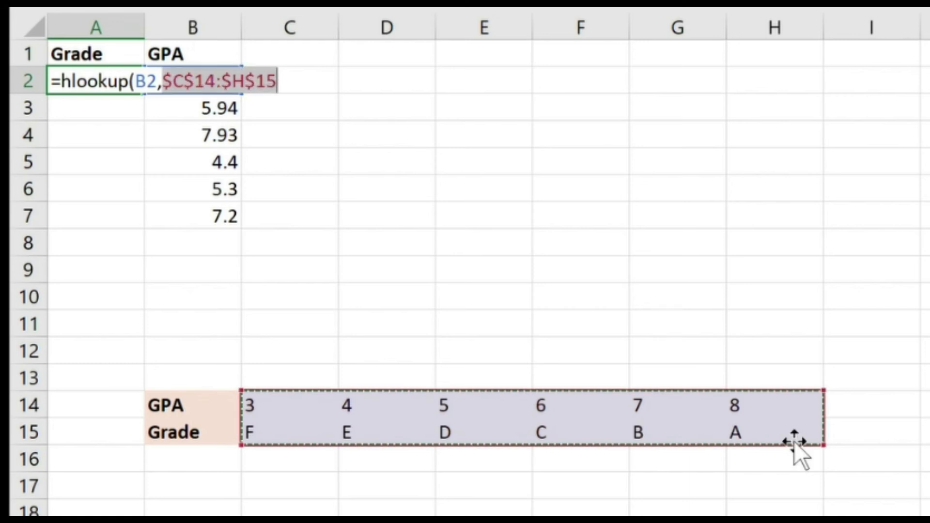
pyautogui.write(',')
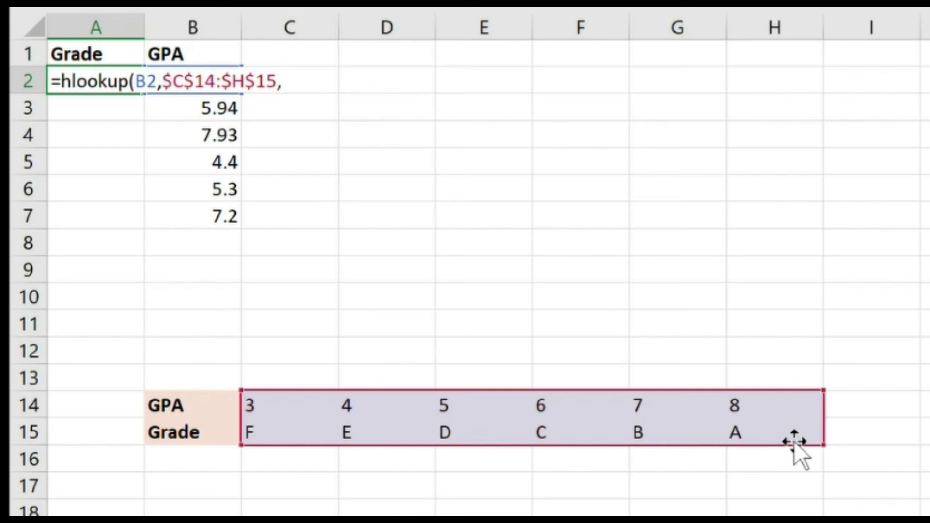
pyautogui.write('2 ,true)')
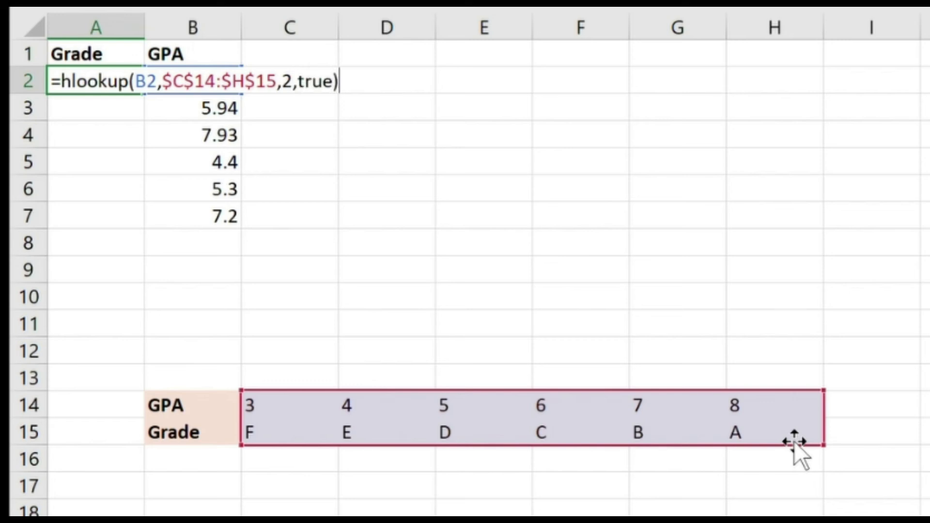
pyautogui.press('Return')
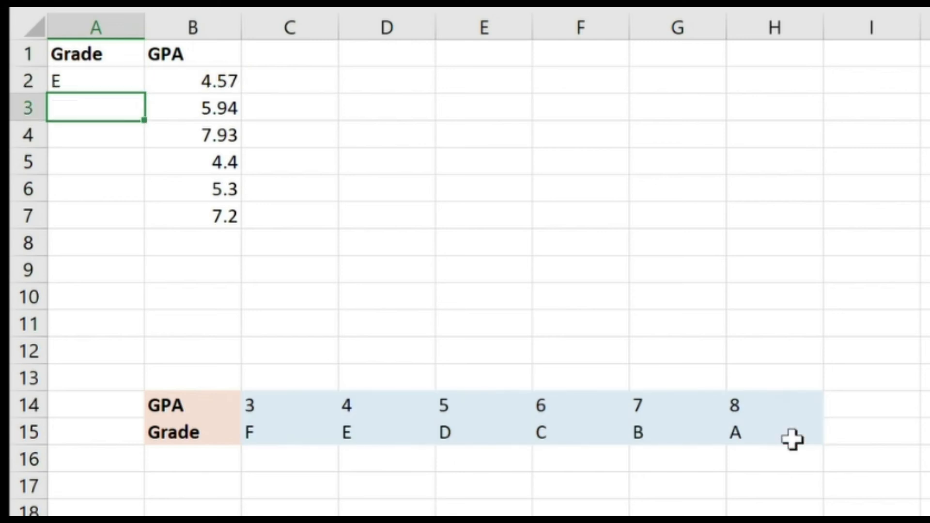
# Fill the HLOOKUP from A2 down through A7.
pyautogui.click(96, 85)
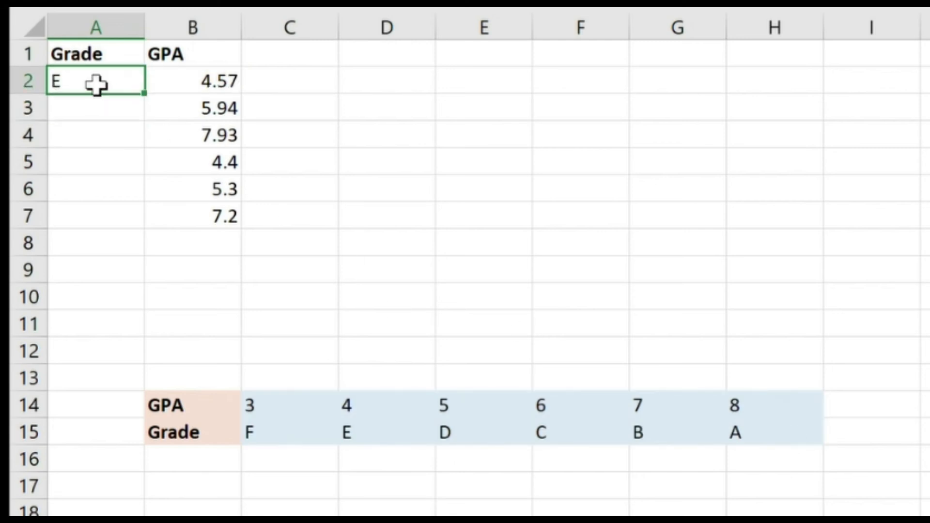
pyautogui.doubleClick(145, 94)
pyautogui.click(405, 161)
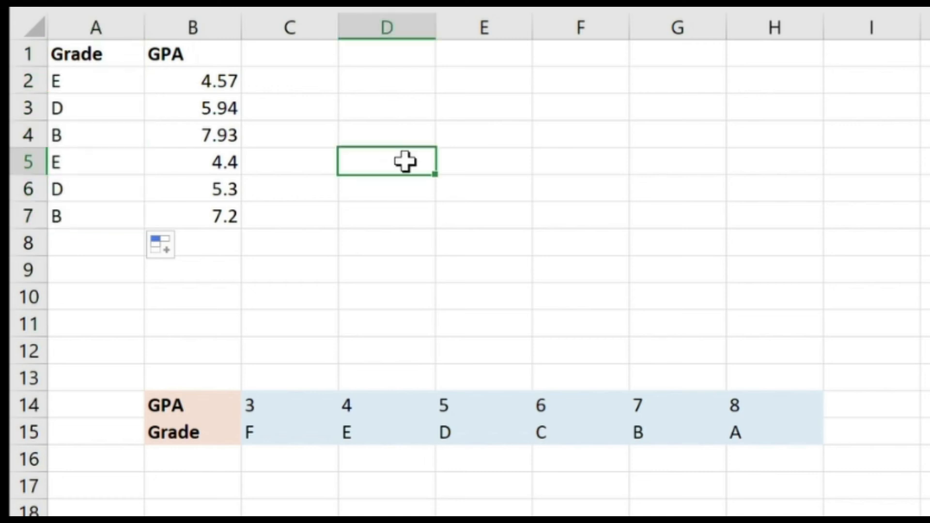
# Compare the grades and GPAs in rows 2 to 4 with the GPA and grade table in rows 14 and 15.
pyautogui.click(37, 110)
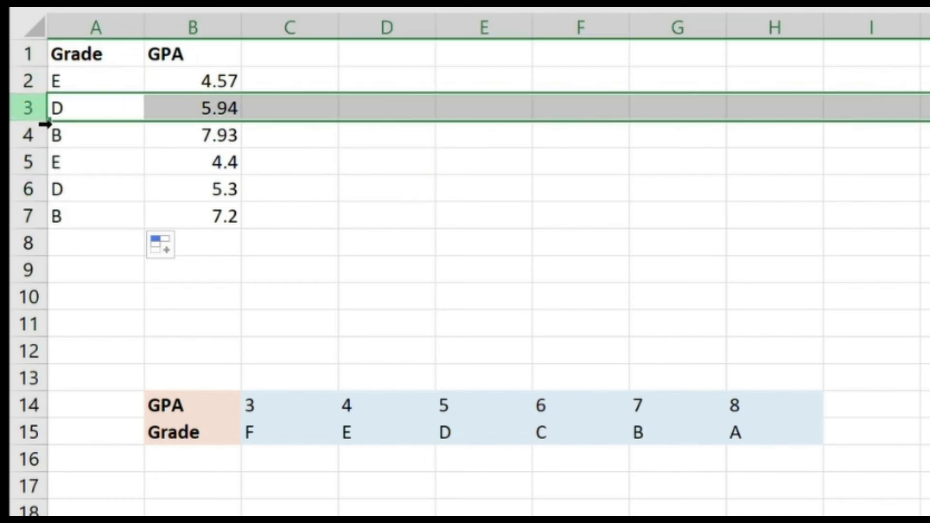
pyautogui.click(40, 80)
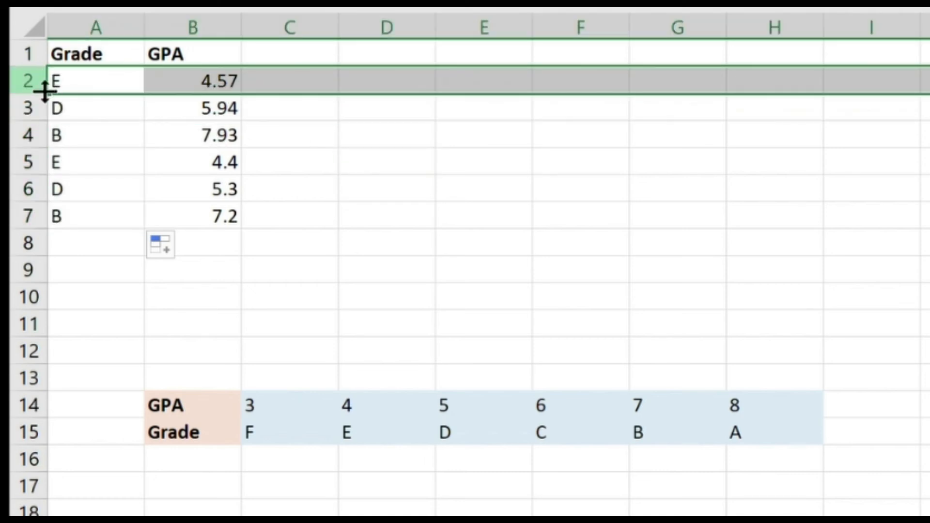
pyautogui.click(41, 121)
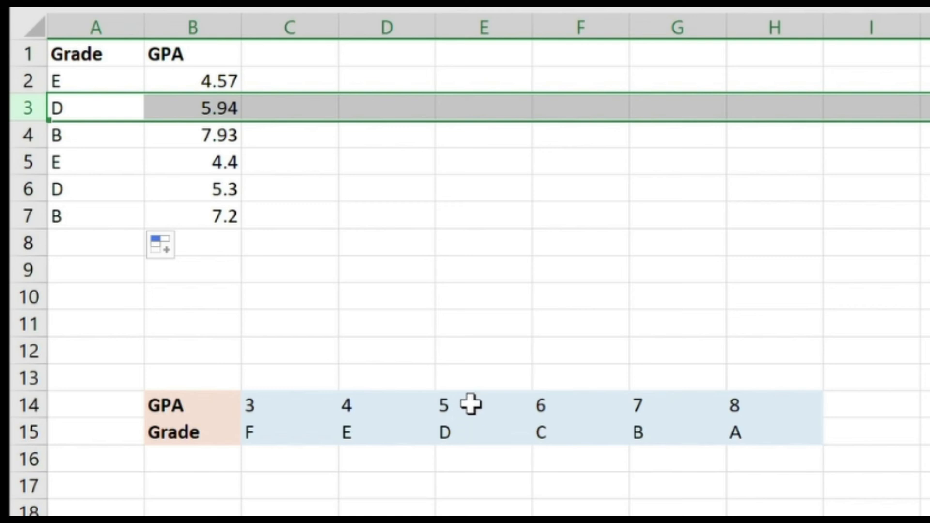
pyautogui.click(41, 144)
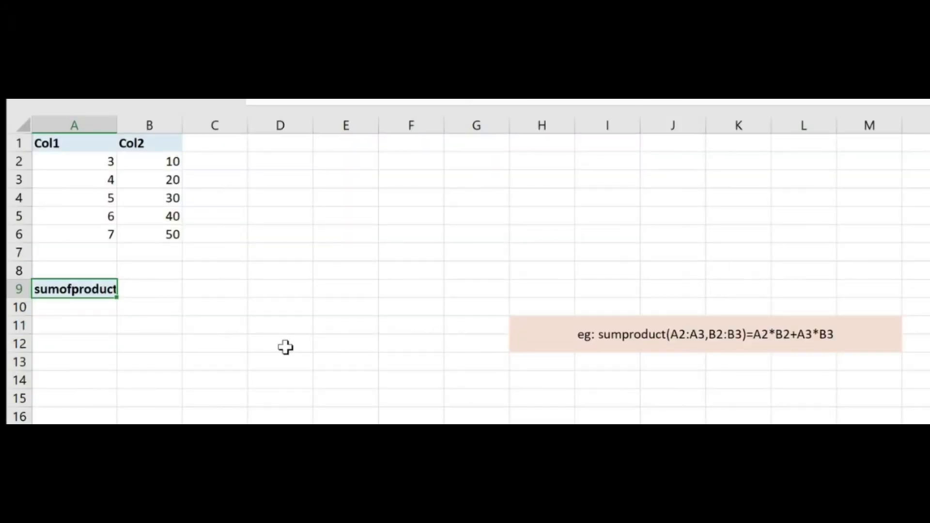
# Enter a SUMPRODUCT formula in B9 that multiplies and sums the ranges A2:A6 and B2:B6.
pyautogui.click(150, 295)
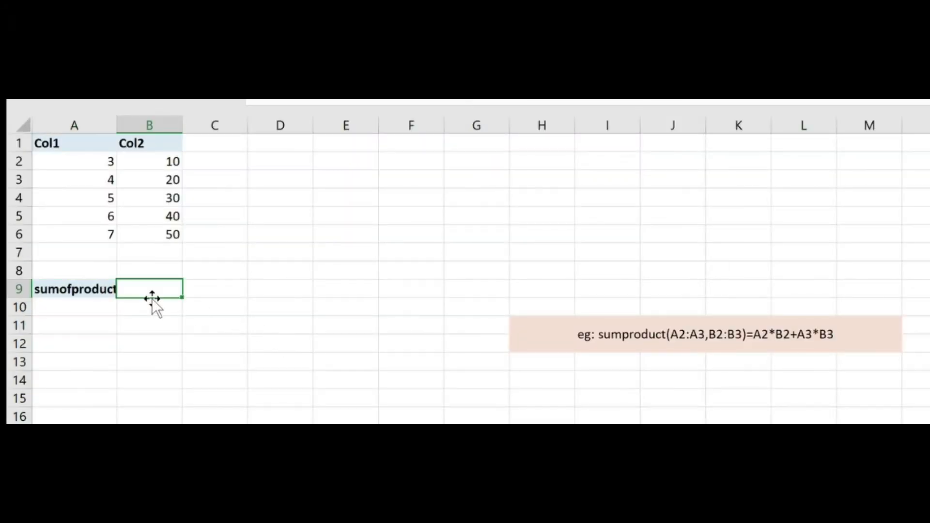
pyautogui.write('=sumproduct(')
pyautogui.moveTo(89, 170); pyautogui.dragTo(90, 234)
pyautogui.write(',')
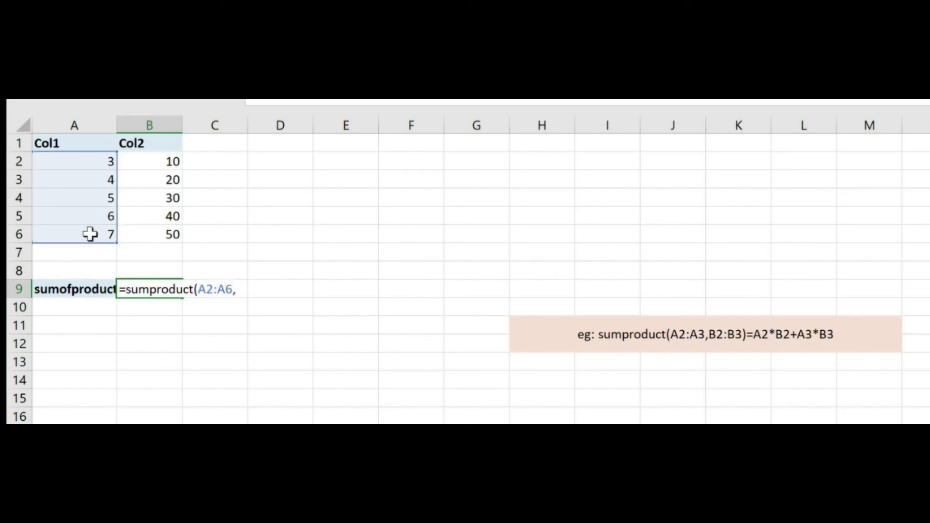
pyautogui.moveTo(158, 162); pyautogui.dragTo(159, 240)
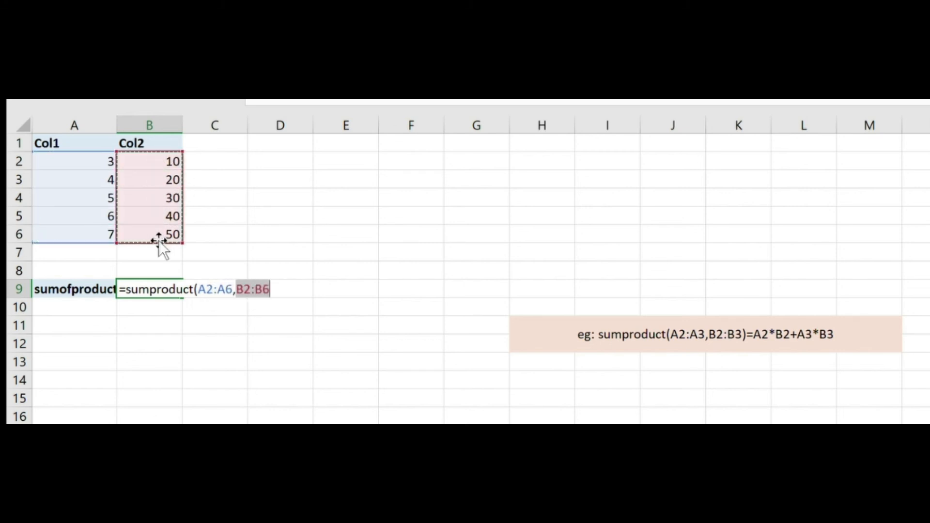
pyautogui.write(')')
pyautogui.press('Return')
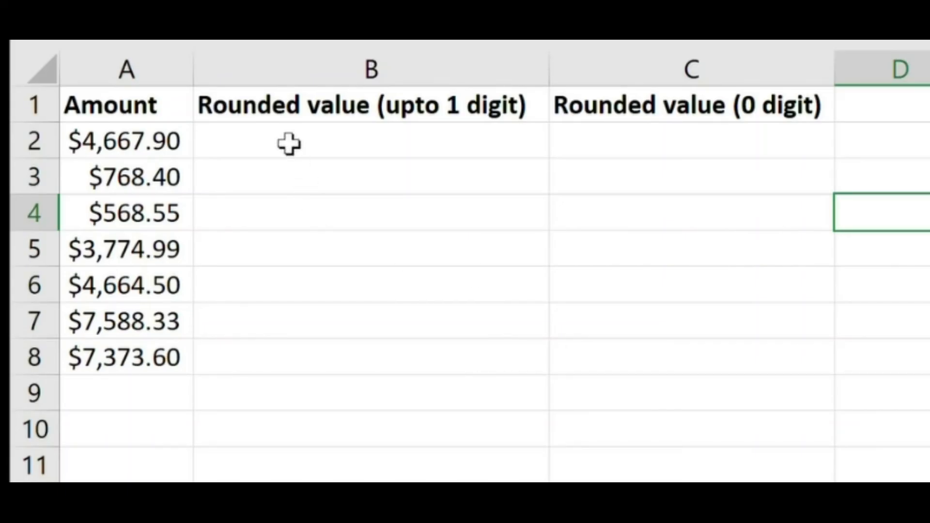
# Enter a ROUND formula in B2 that rounds A2 to 1 digit and fill it down through B8.
pyautogui.click(277, 118)
pyautogui.click(260, 140)
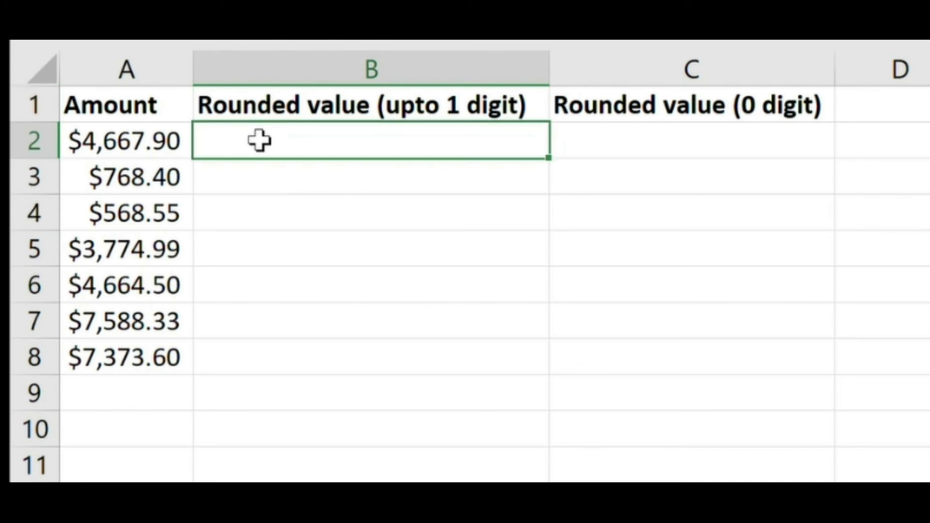
pyautogui.write('=round(')
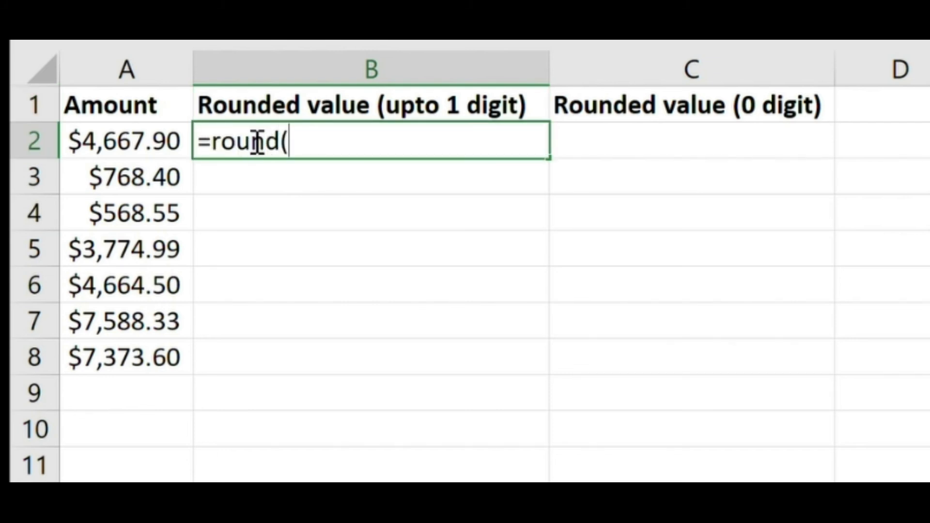
pyautogui.click(155, 150)
pyautogui.write(',1)')
pyautogui.press('Return')
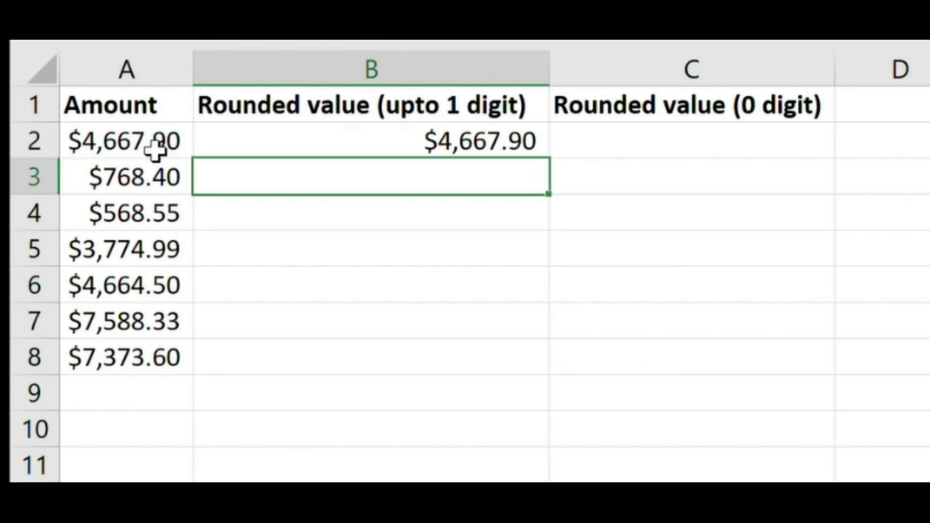
pyautogui.click(508, 142)
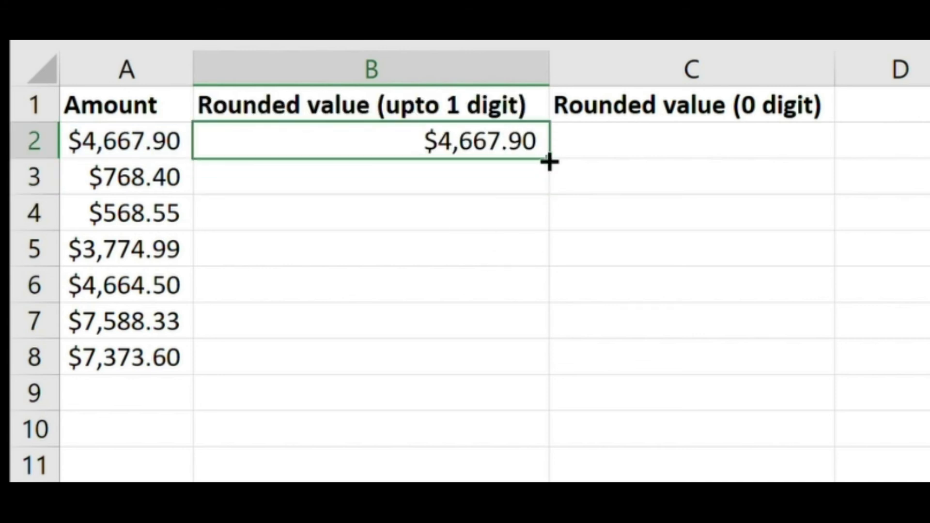
pyautogui.doubleClick(549, 159)
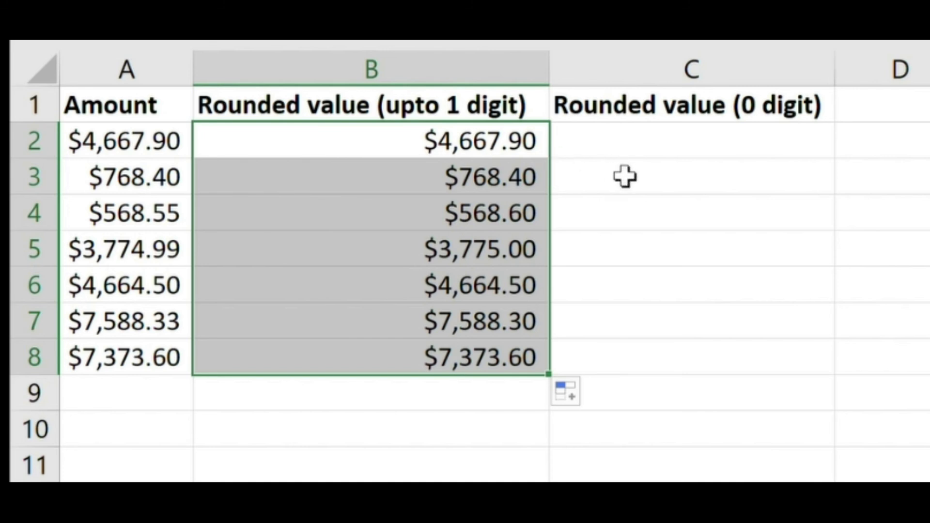
# Enter a ROUND formula in C2 that rounds A2 to 0 digits and fill it down the column.
pyautogui.click(696, 138)
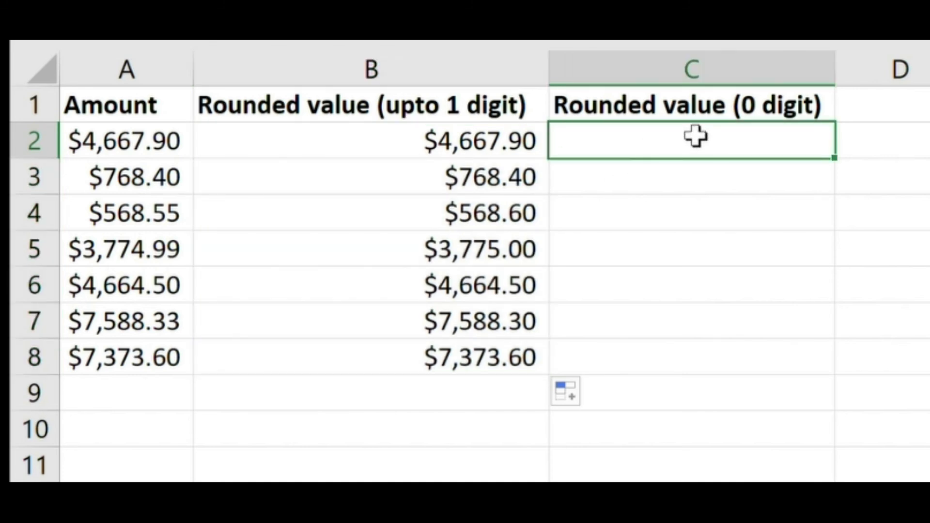
pyautogui.write('=round(')
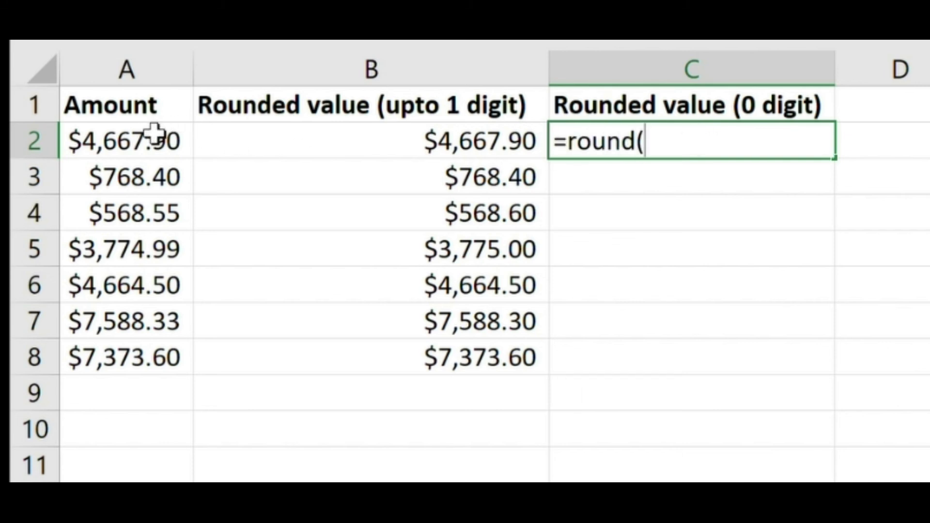
pyautogui.click(138, 142)
pyautogui.write(',0')
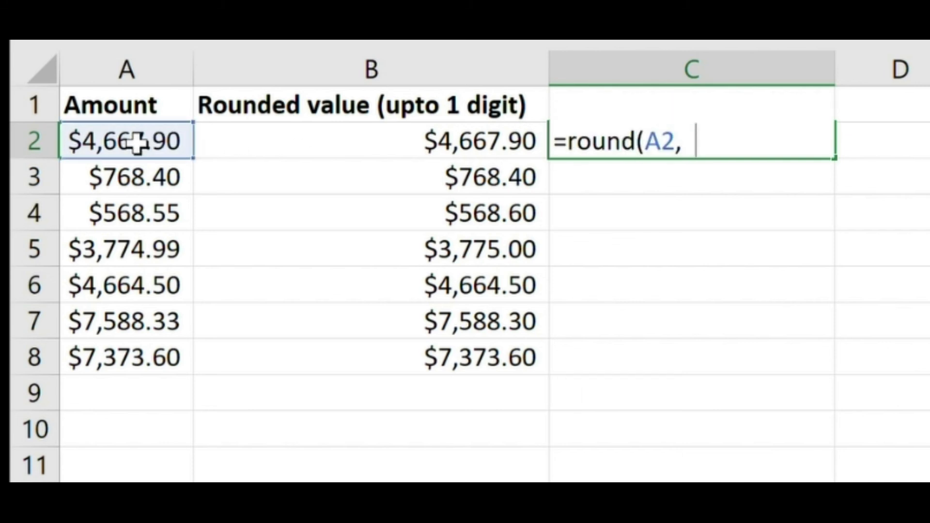
pyautogui.press('Return')
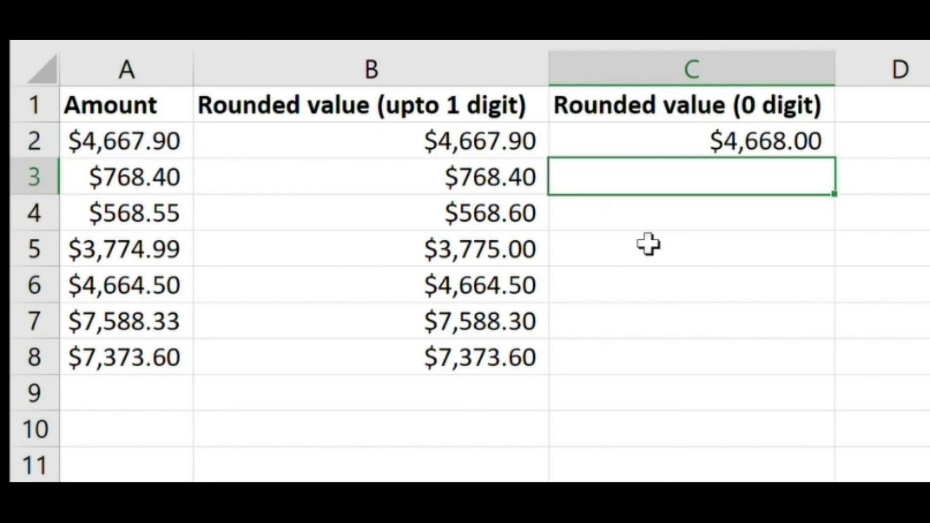
pyautogui.click(824, 139)
pyautogui.doubleClick(832, 158)
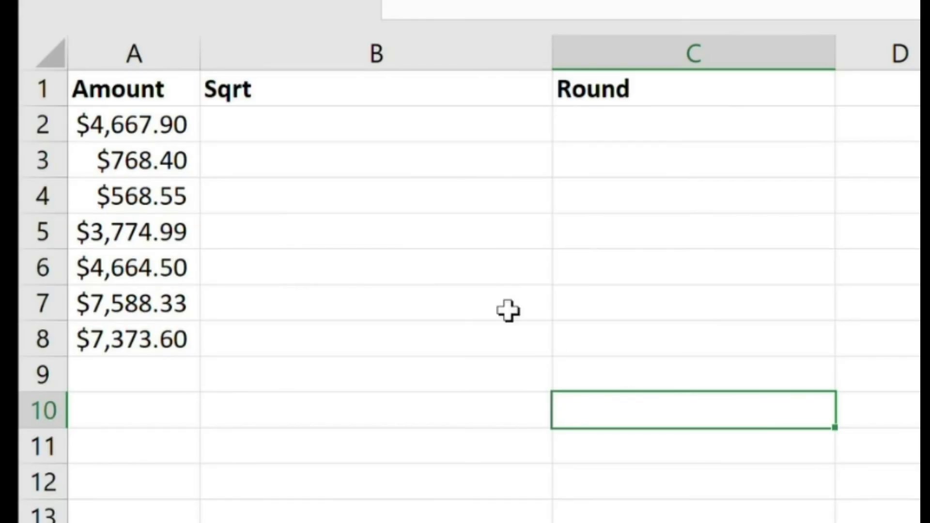
# Enter a SQRT formula in B2 that takes the square root of A2 and fill it down through B8.
pyautogui.click(313, 141)
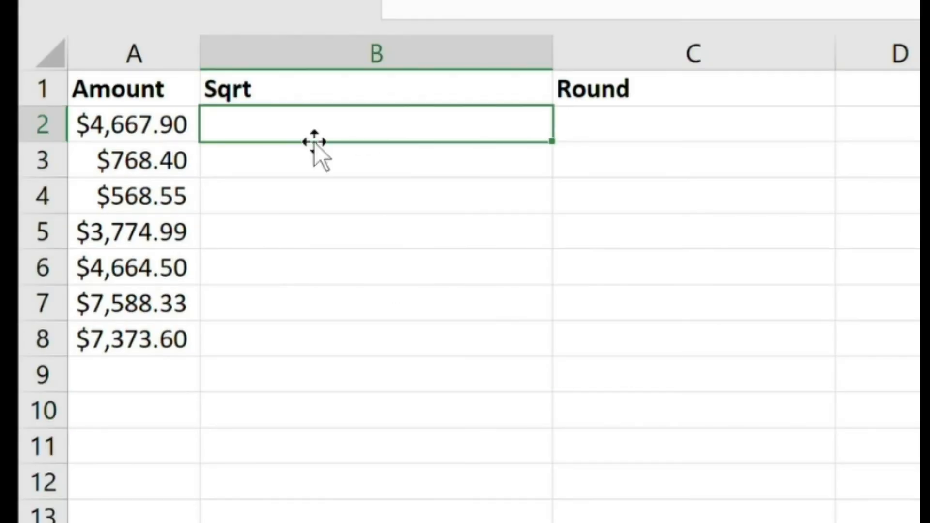
pyautogui.write('=sqrt(')
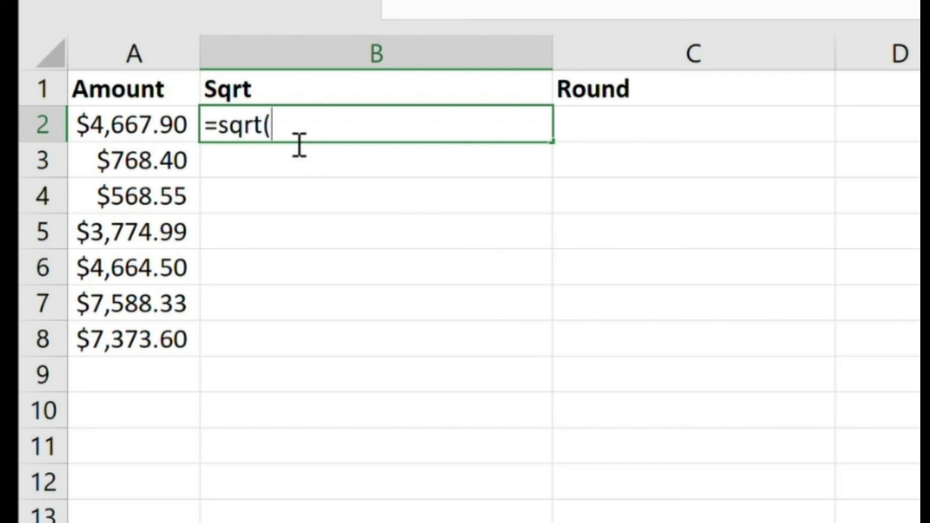
pyautogui.click(103, 125)
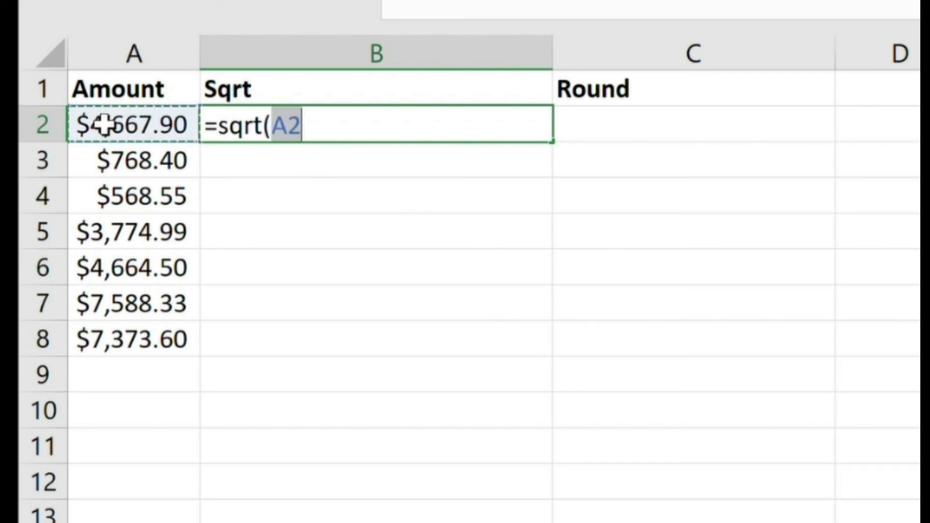
pyautogui.write(')')
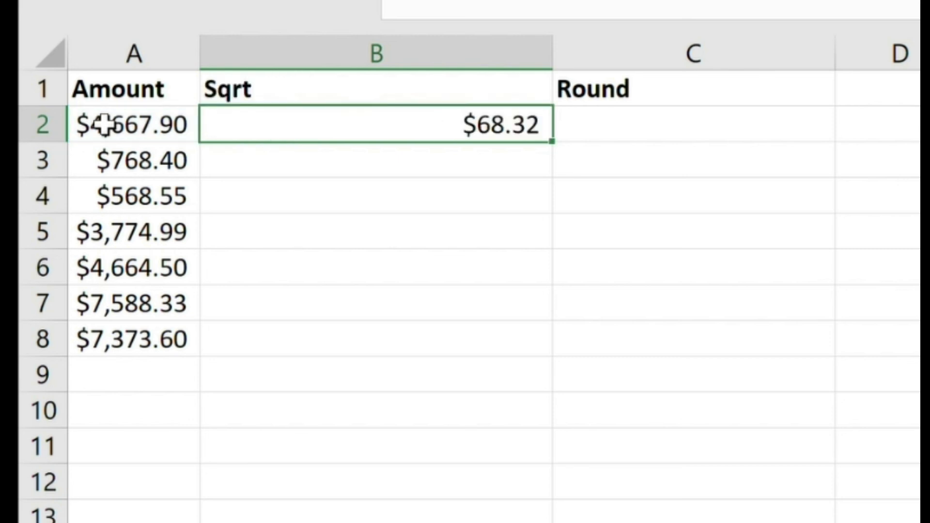
pyautogui.press('Return')
pyautogui.click(494, 127)
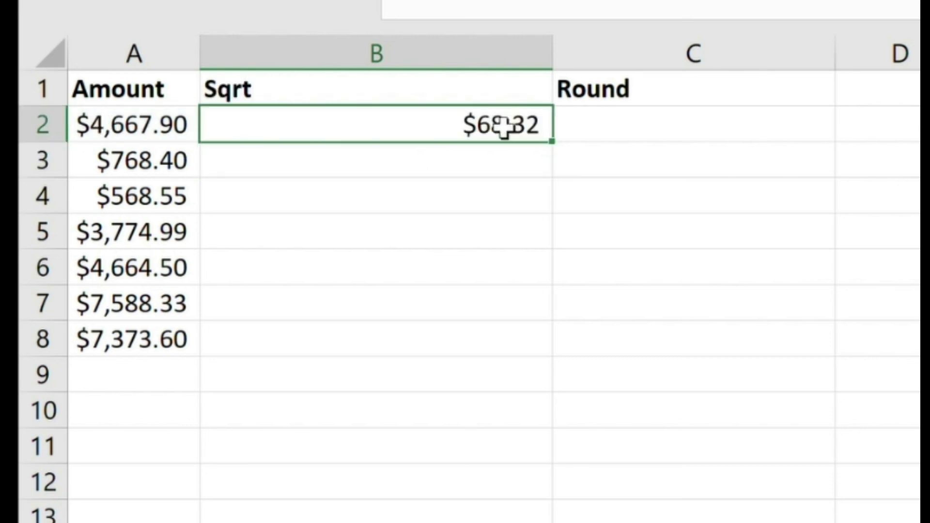
pyautogui.doubleClick(552, 143)
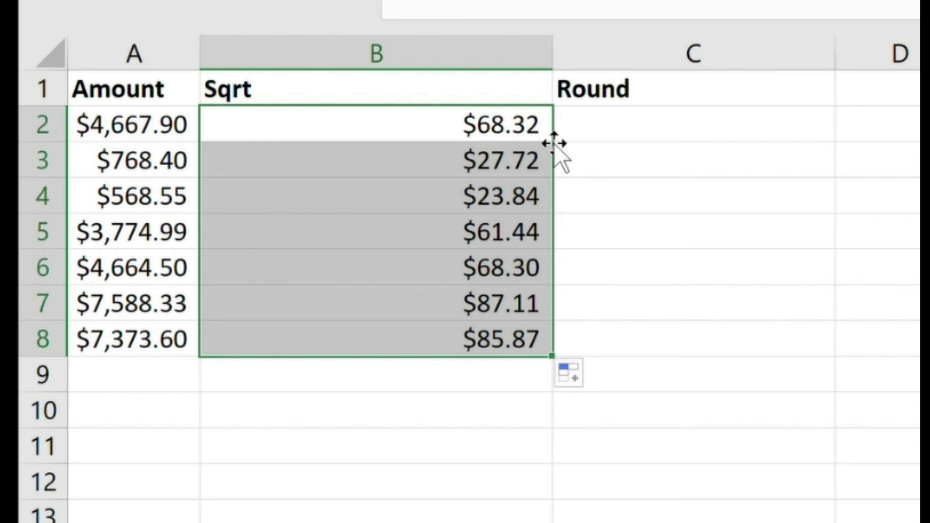
# Enter a ROUND formula in C2 that rounds the square root in B2 to 0 digits and fill it down through C8.
pyautogui.click(605, 123)
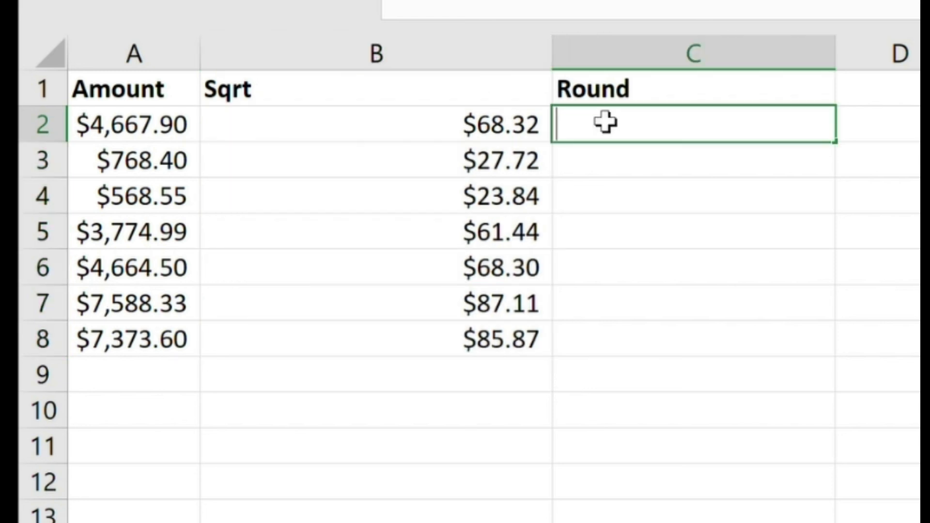
pyautogui.write('=round(')
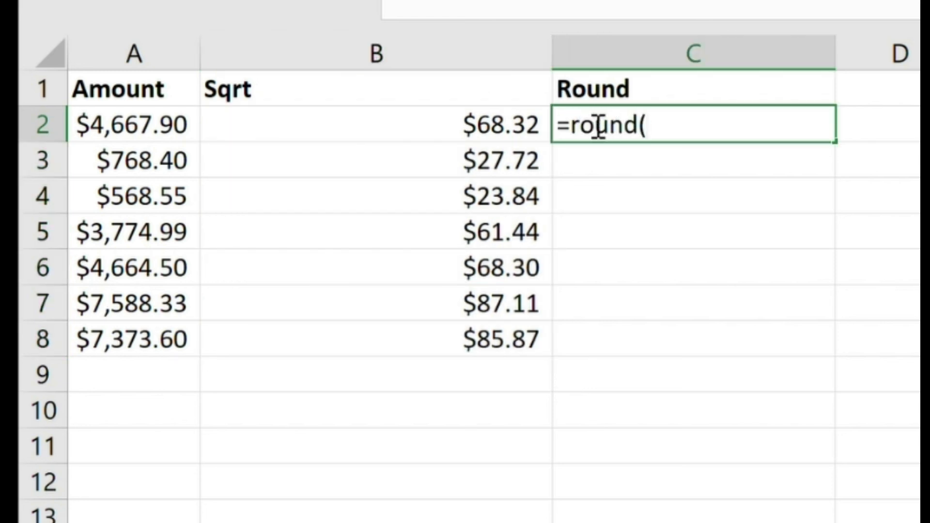
pyautogui.click(513, 124)
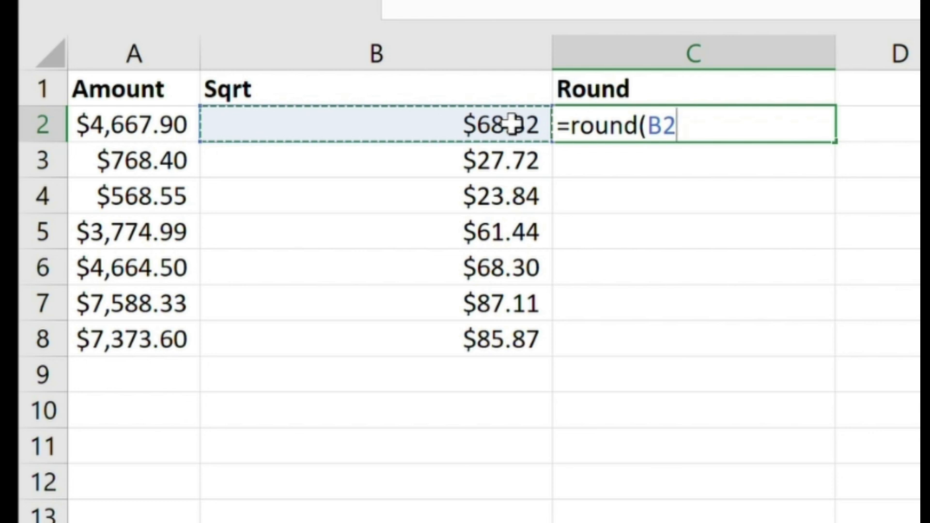
pyautogui.write(',0')
pyautogui.press('Return')
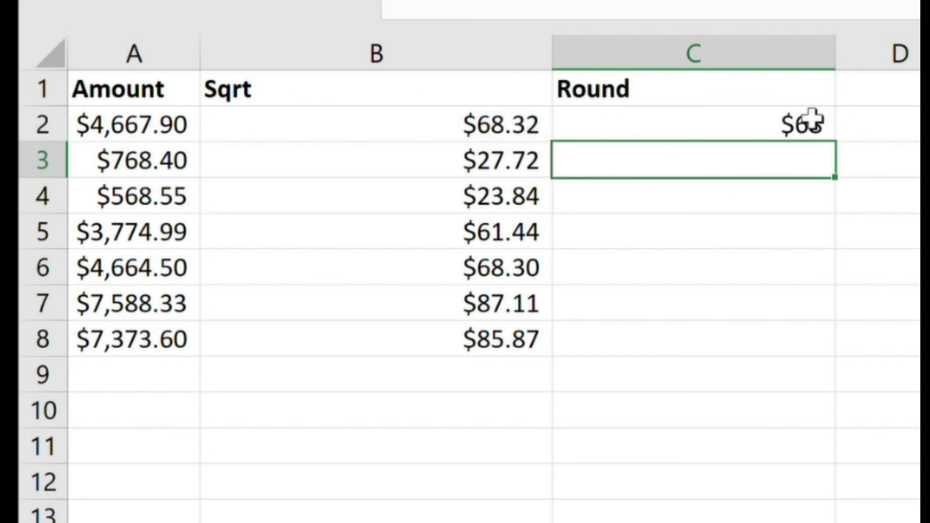
pyautogui.click(812, 118)
pyautogui.doubleClick(836, 142)
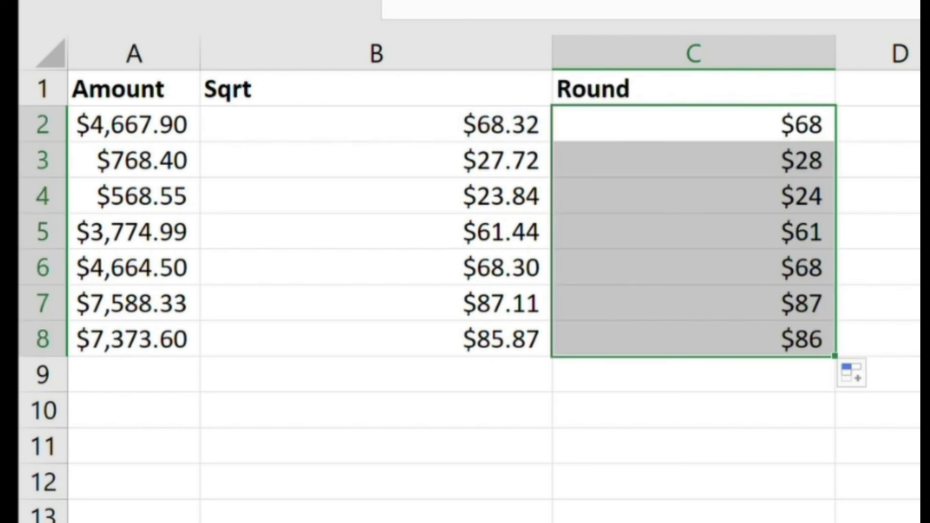
pyautogui.click(927, 124)
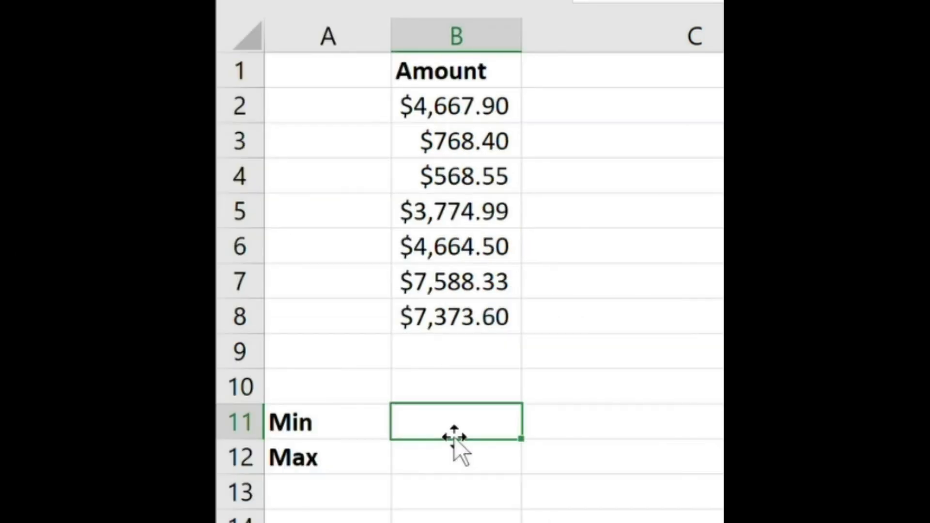
# Enter a MIN formula in B11 over the amounts in the range B2:B9.
pyautogui.doubleClick(490, 426)
pyautogui.write('=min(')
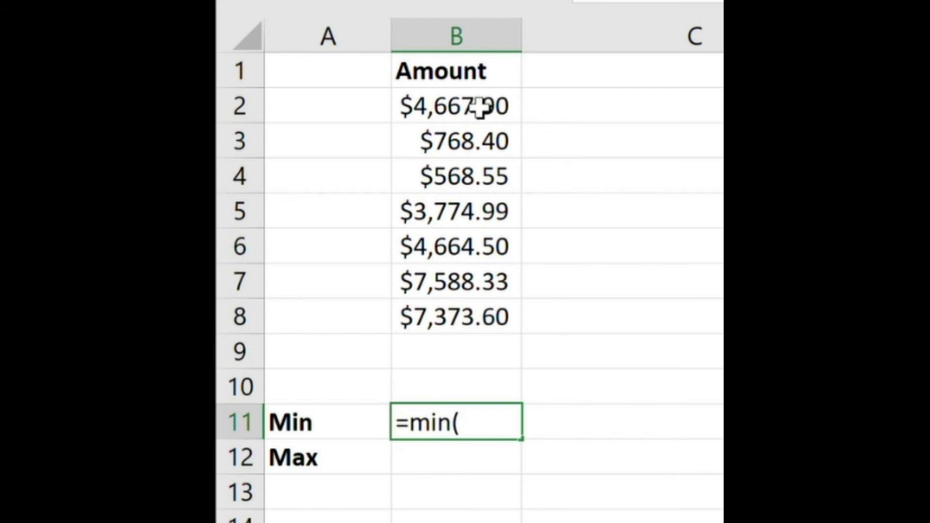
pyautogui.moveTo(479, 107); pyautogui.dragTo(482, 341)
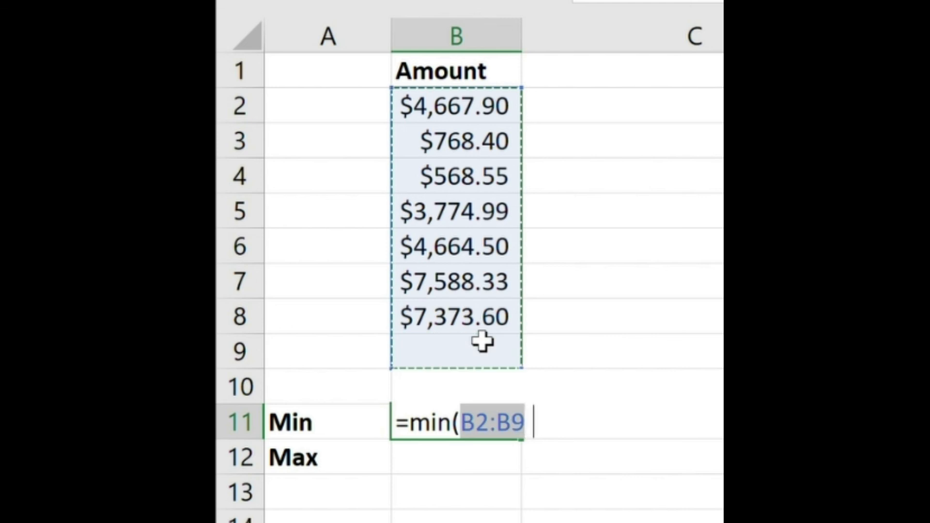
pyautogui.write(')')
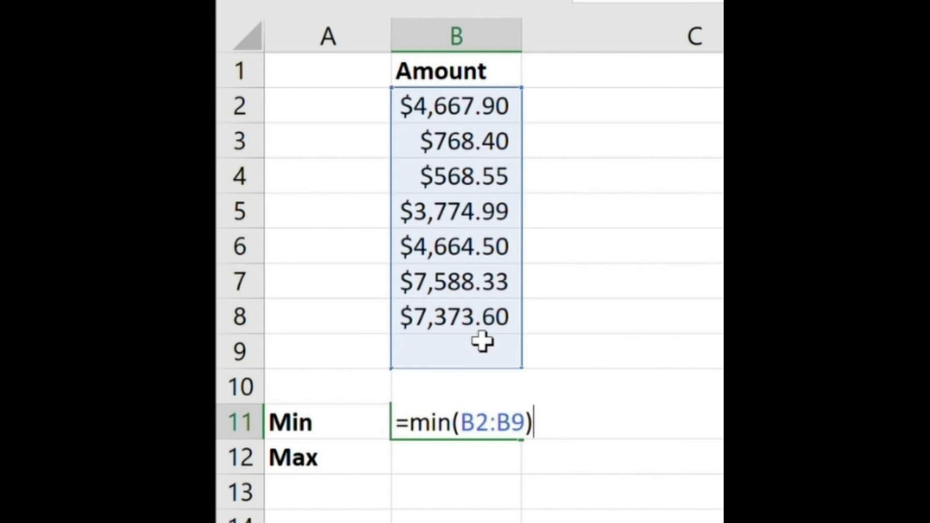
pyautogui.press('Return')
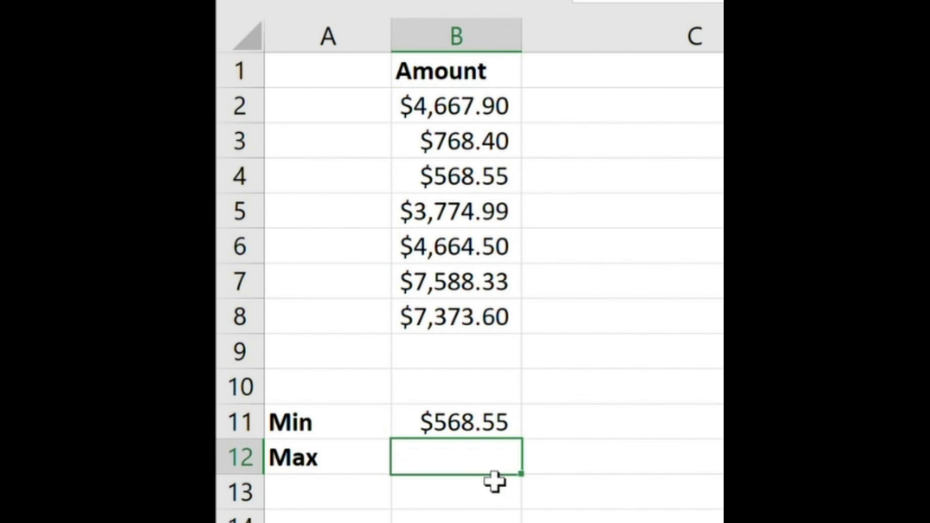
# Enter a MAX formula in B12 over the amounts in the range B2:B9.
pyautogui.write('=')
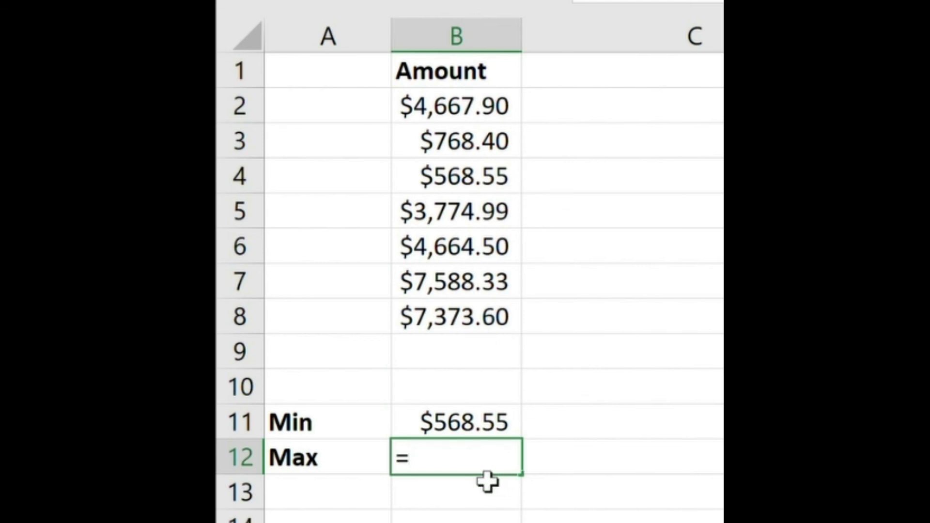
pyautogui.write('max(')
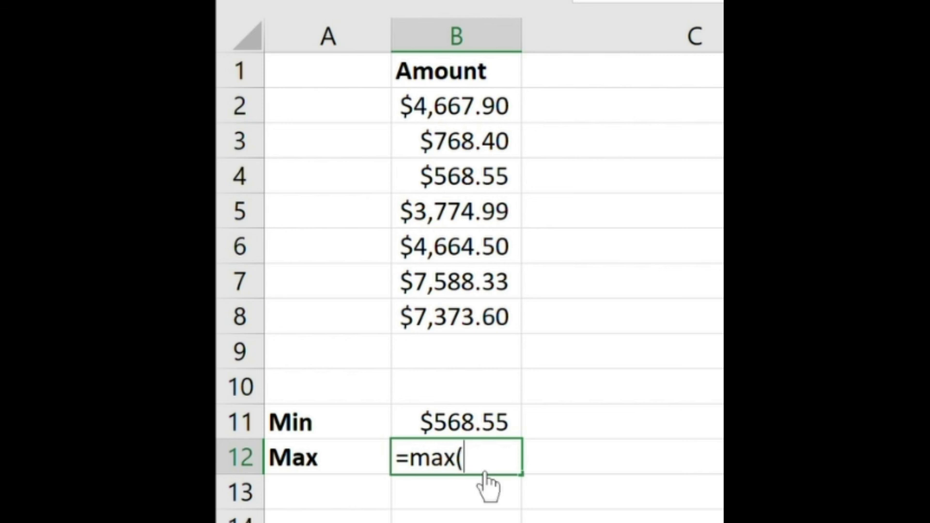
pyautogui.moveTo(466, 110); pyautogui.dragTo(477, 341)
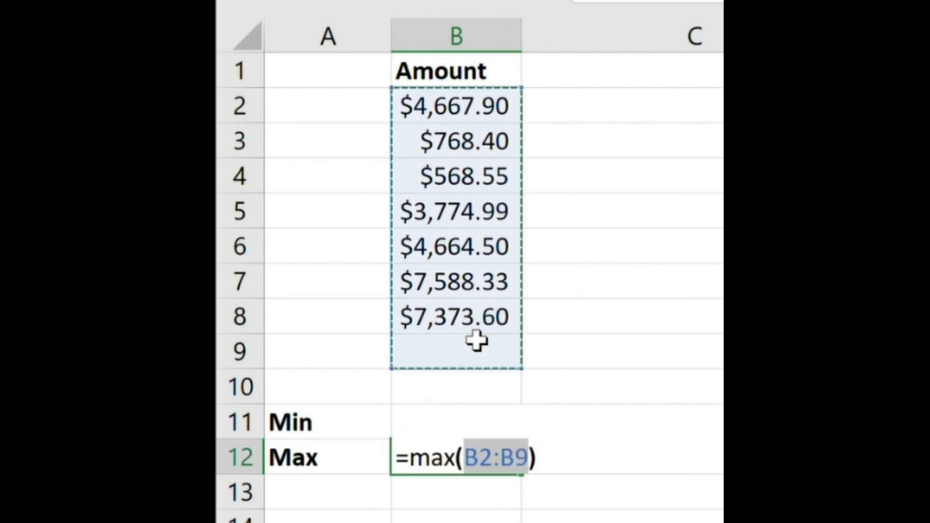
pyautogui.write(')')
pyautogui.press('Return')
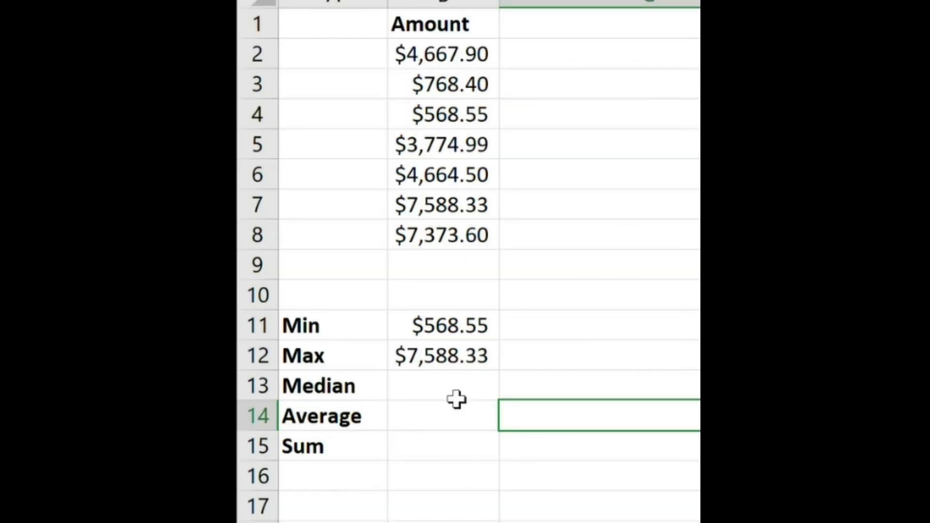
# Enter a MEDIAN formula in B13 over the amounts in the range B2:B8.
pyautogui.click(435, 390)
pyautogui.write('=median')
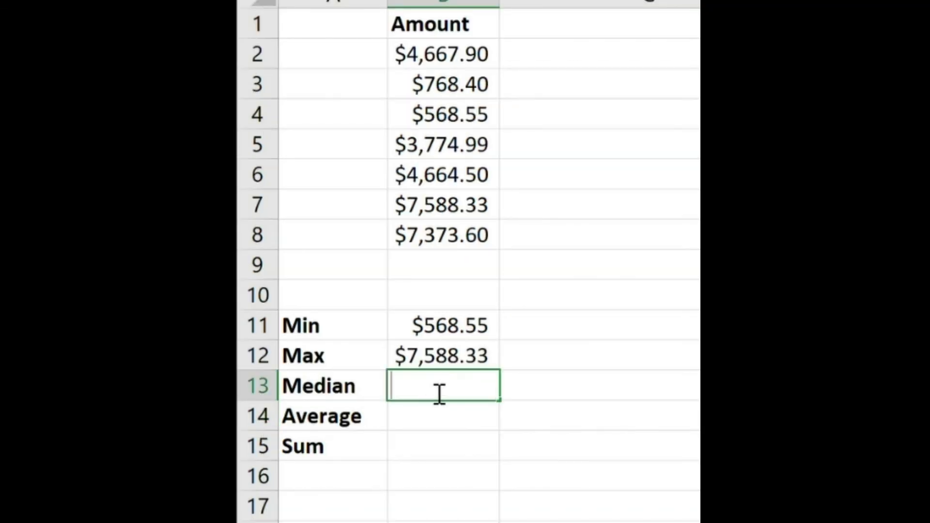
pyautogui.write('(')
pyautogui.moveTo(462, 46); pyautogui.dragTo(475, 248)
pyautogui.write(')')
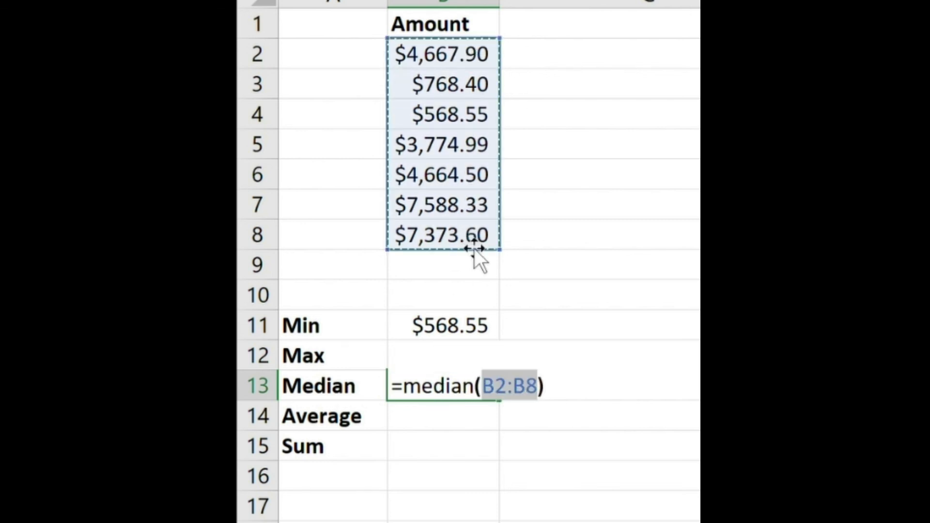
pyautogui.press('Return')
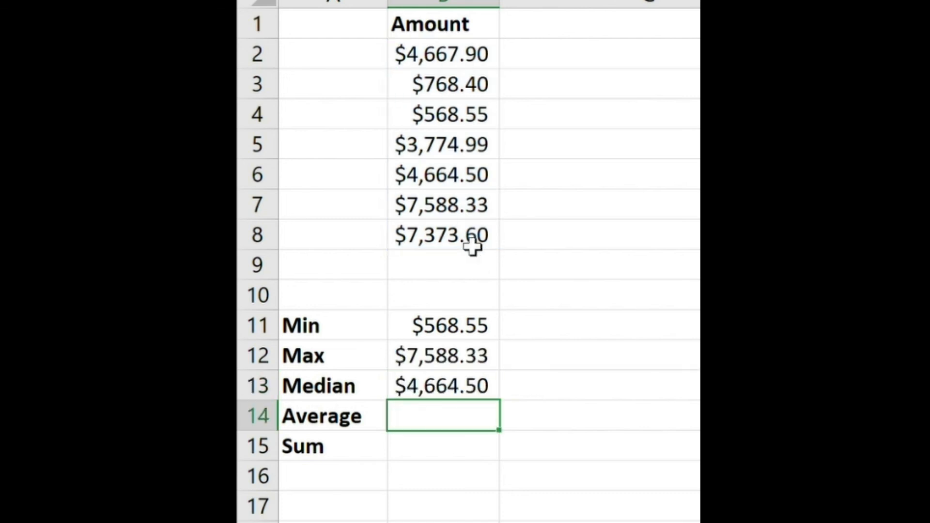
# Enter an AVERAGE formula in B14 over the amounts in the range B2:B8.
pyautogui.doubleClick(450, 424)
pyautogui.write('=average(')
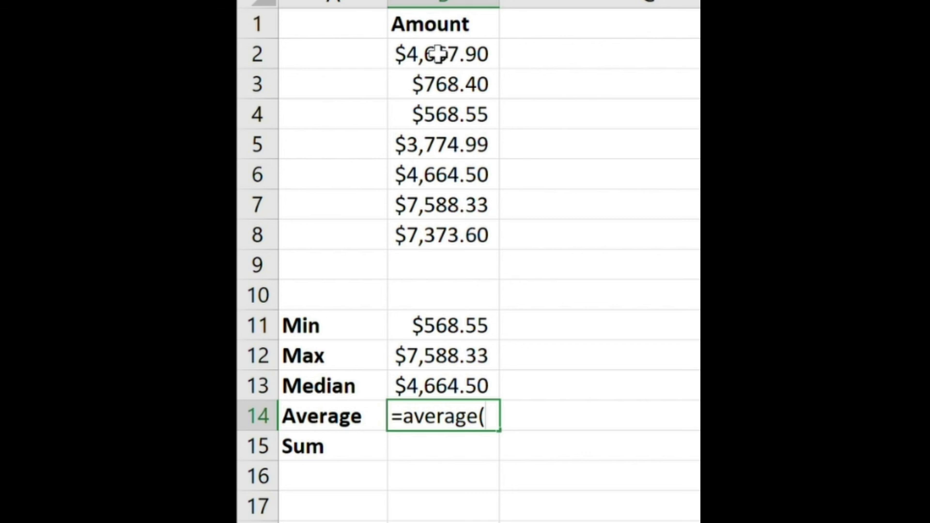
pyautogui.moveTo(438, 50); pyautogui.dragTo(448, 245)
pyautogui.write(')')
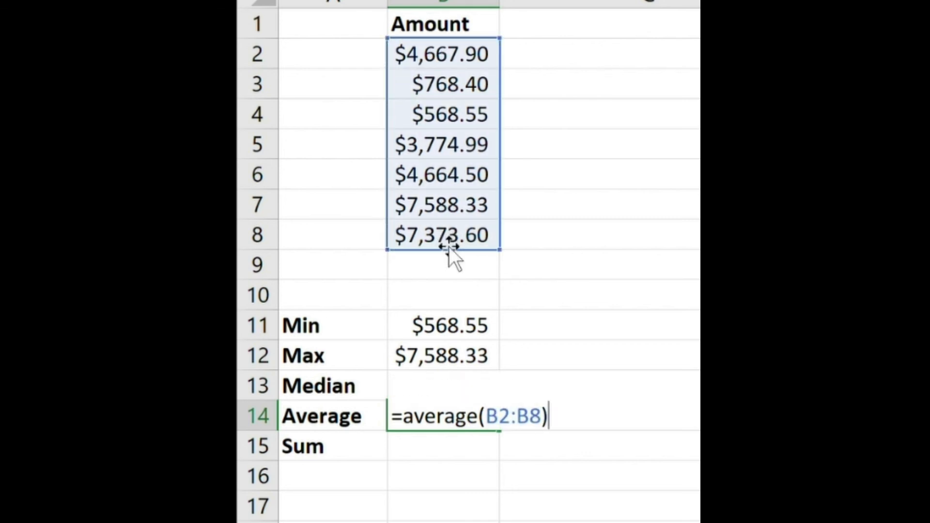
pyautogui.press('Return')
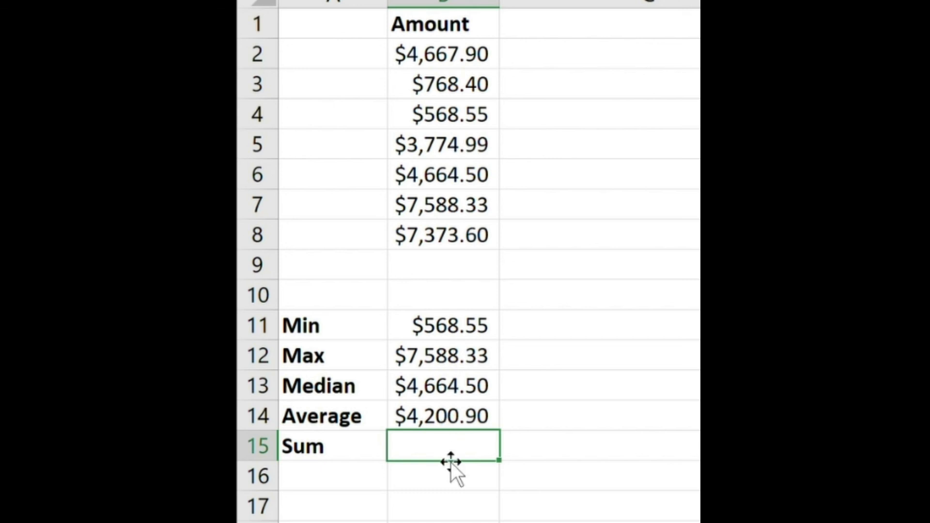
# Enter a SUM formula in B15 that totals the amounts in B2 through B8.
pyautogui.write('=sum(')
pyautogui.moveTo(460, 52); pyautogui.dragTo(460, 243)
pyautogui.write(')')
pyautogui.press('Return')
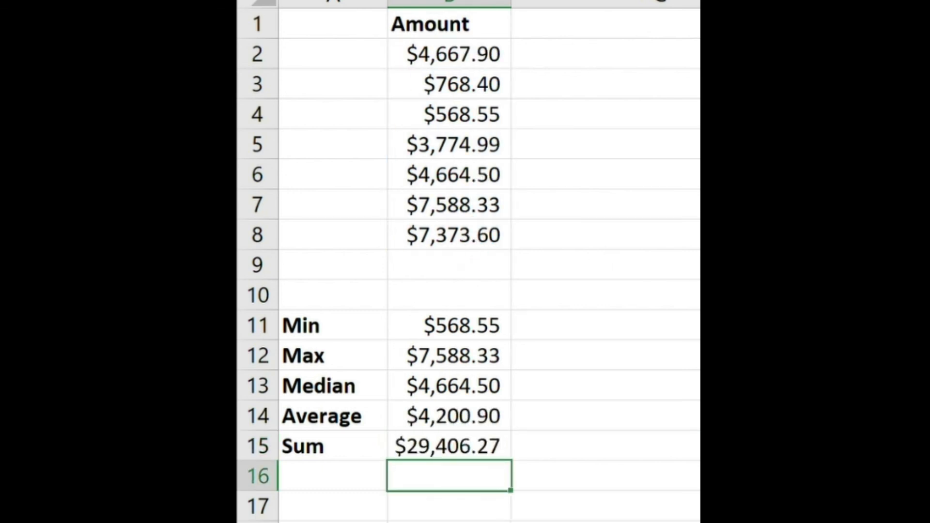
pyautogui.click(606, 416)
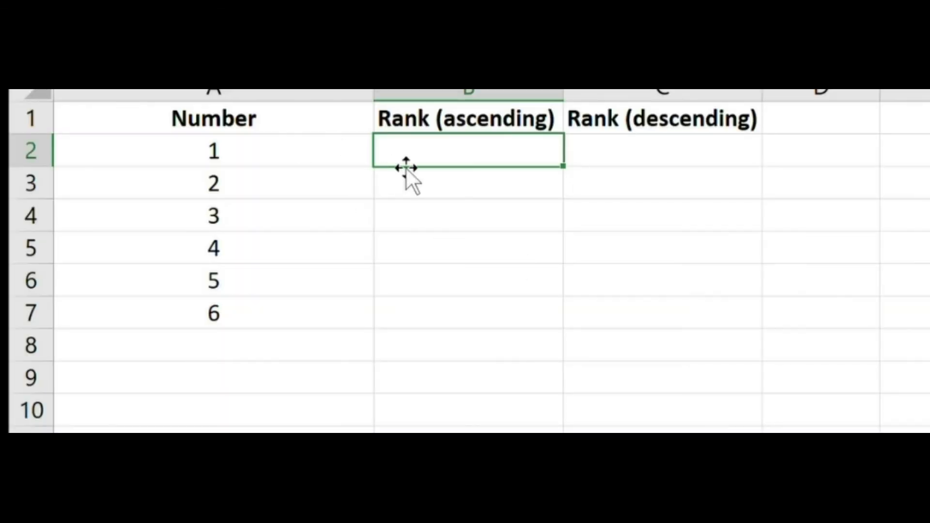
# Enter =RANK(A2,$A$2:$A$7,1) in B2 for the ascending rank and fill the formula down to B7.
pyautogui.doubleClick(448, 152)
pyautogui.write('=rank(')
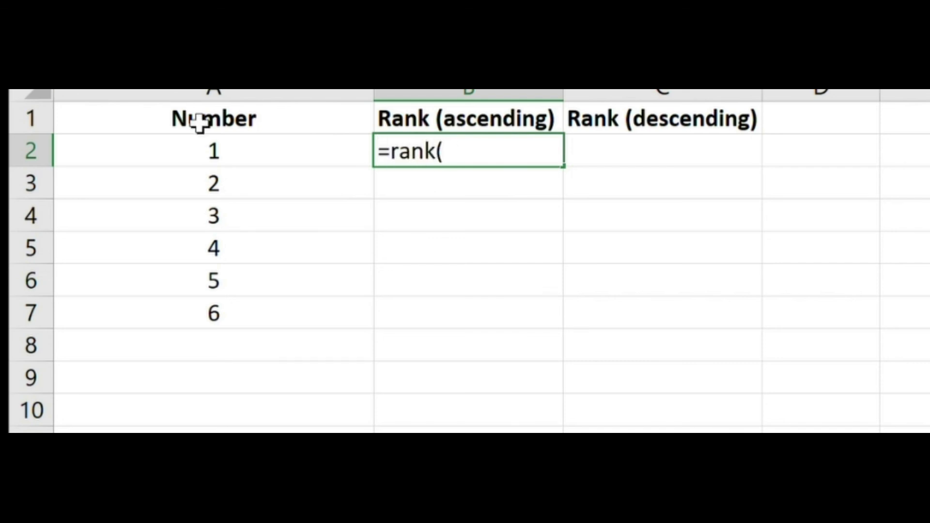
pyautogui.click(254, 149)
pyautogui.write(',')
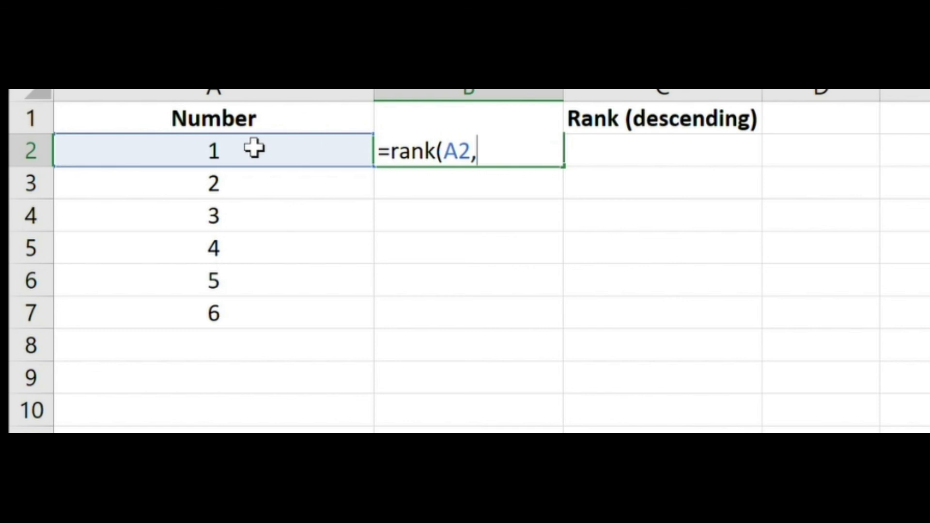
pyautogui.click(267, 153)
pyautogui.moveTo(266, 202); pyautogui.dragTo(260, 322)
pyautogui.press('F4')
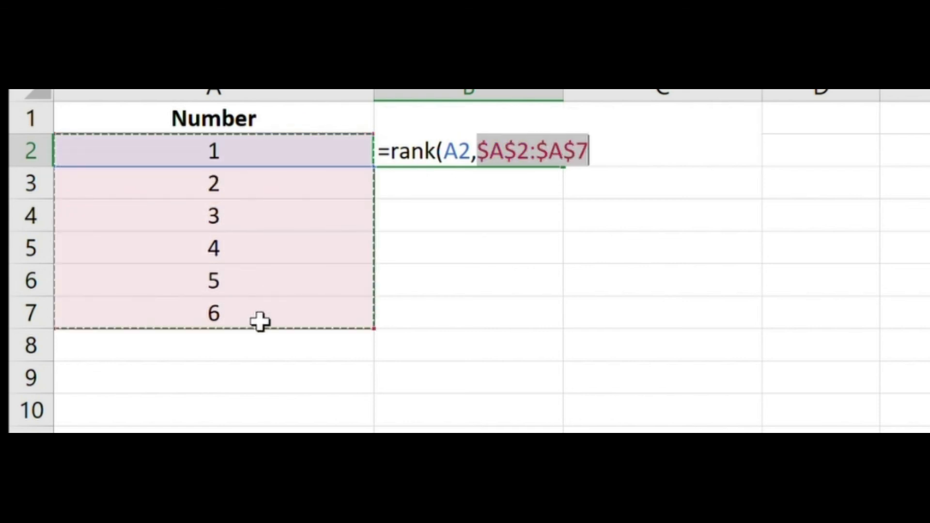
pyautogui.click(637, 161)
pyautogui.write(',1)')
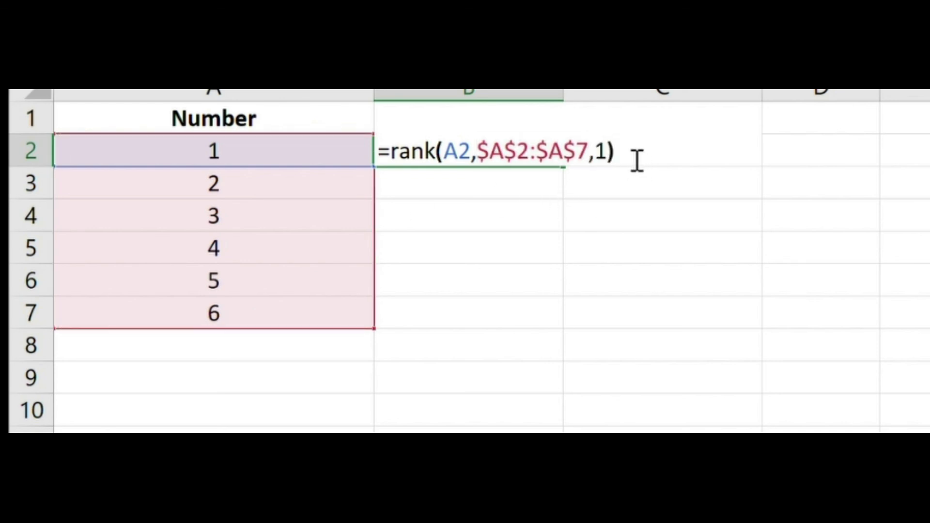
pyautogui.press('Return')
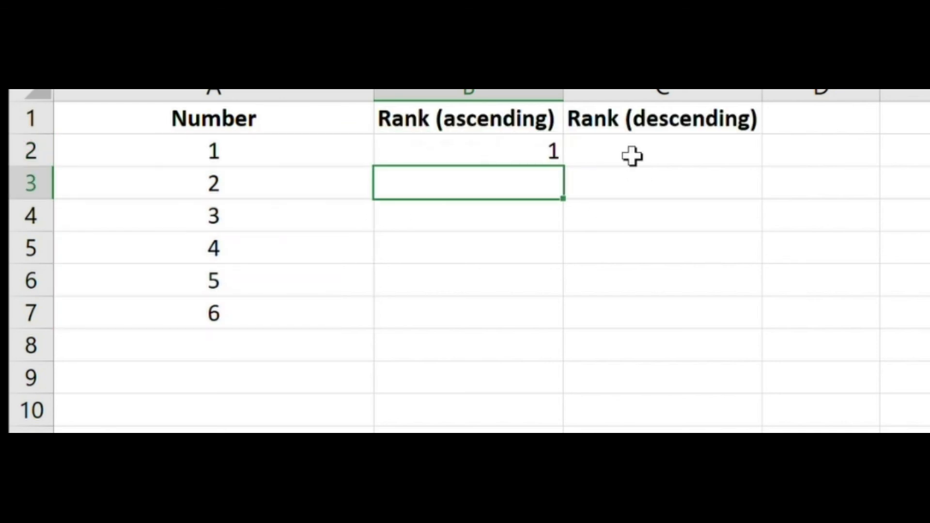
pyautogui.click(518, 145)
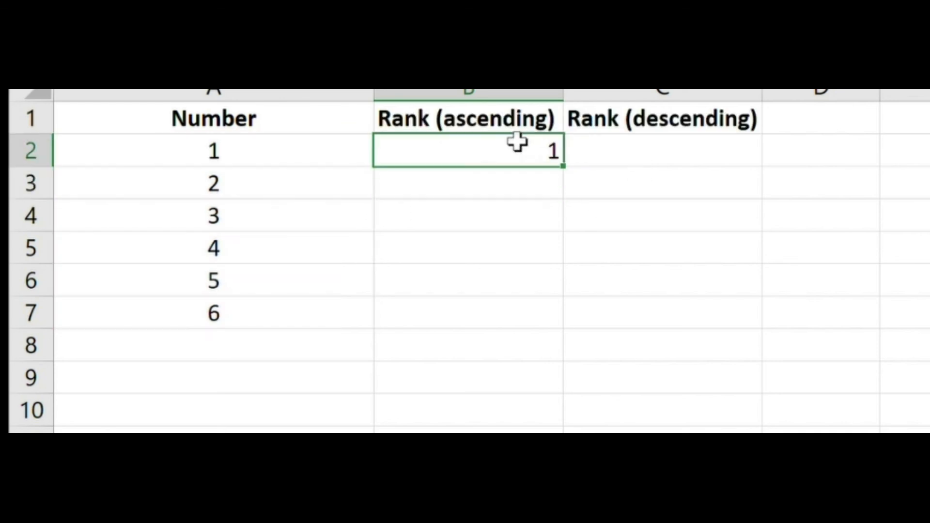
pyautogui.doubleClick(564, 166)
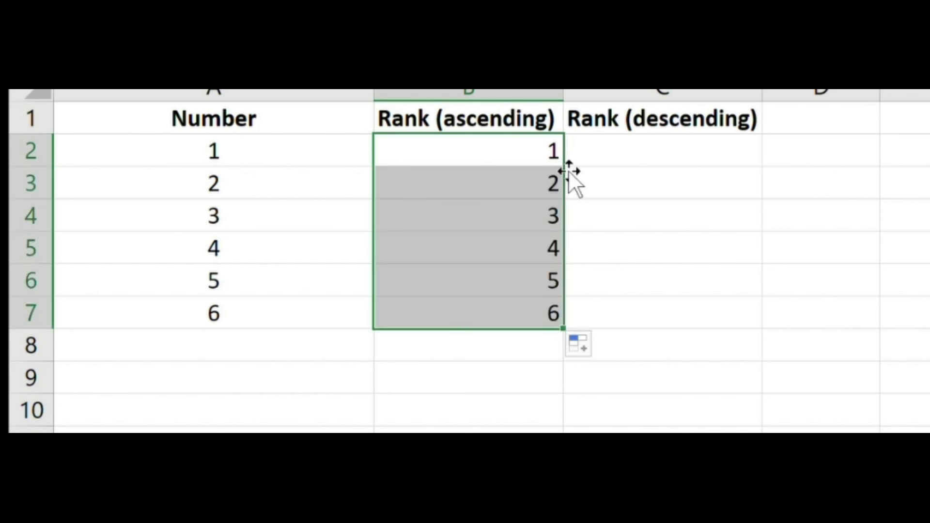
# Enter =RANK(A2,A2:A7,0) in C2 for the descending rank and fill the formula down to C7.
pyautogui.click(629, 159)
pyautogui.write('=rank(')
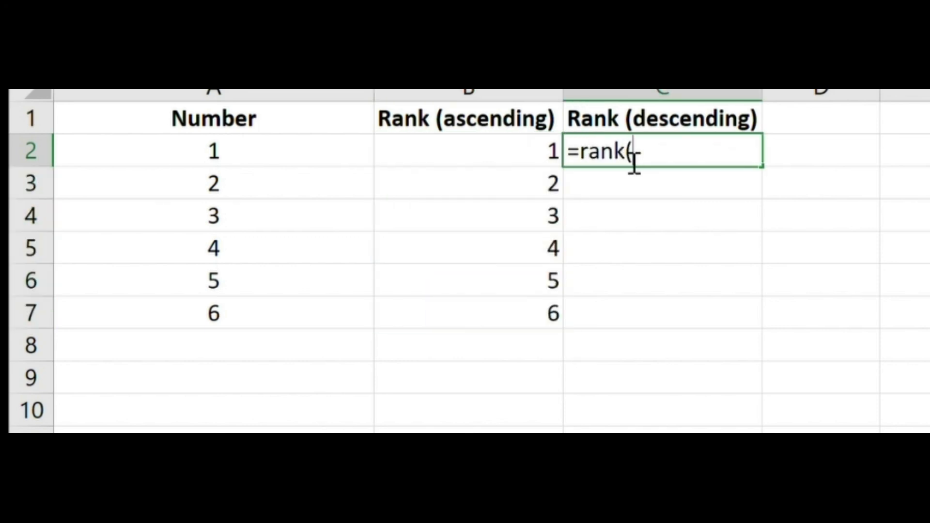
pyautogui.click(282, 154)
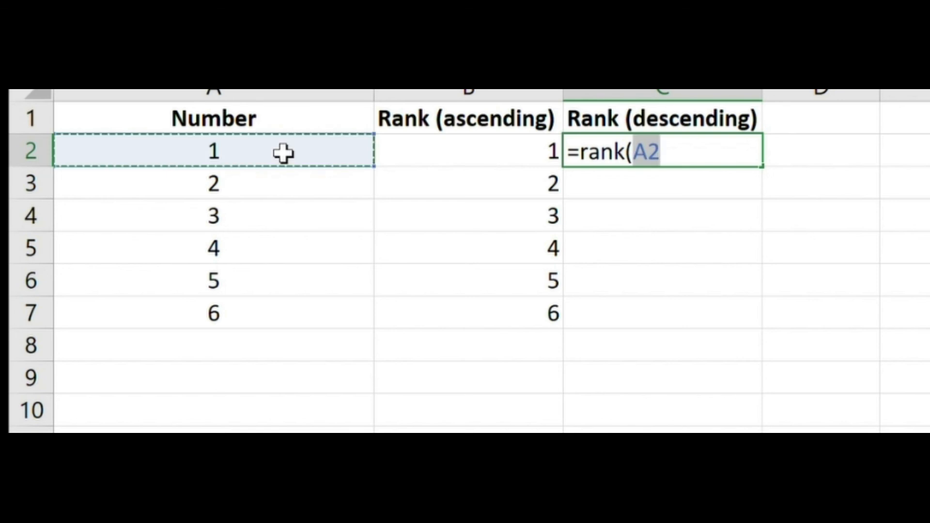
pyautogui.write(',')
pyautogui.moveTo(242, 156); pyautogui.dragTo(228, 320)
pyautogui.write(',')
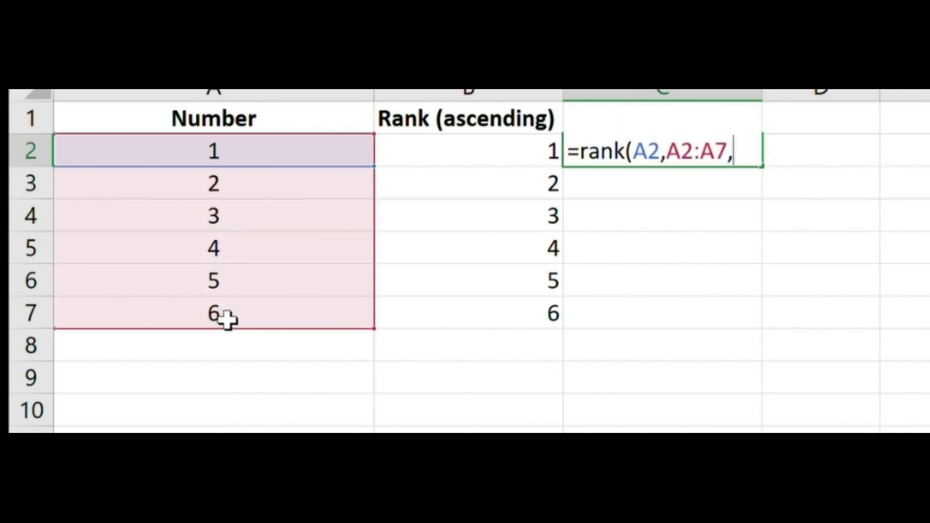
pyautogui.write('0)')
pyautogui.press('Return')
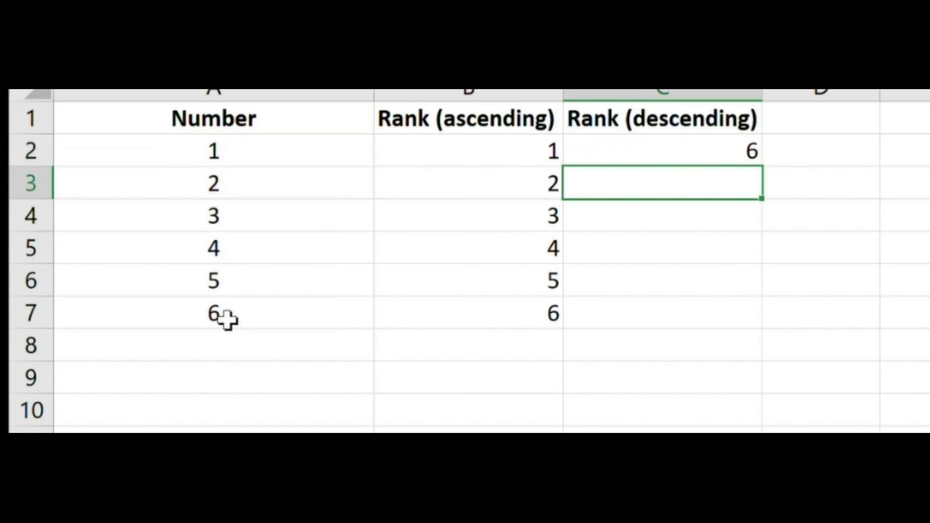
pyautogui.click(731, 147)
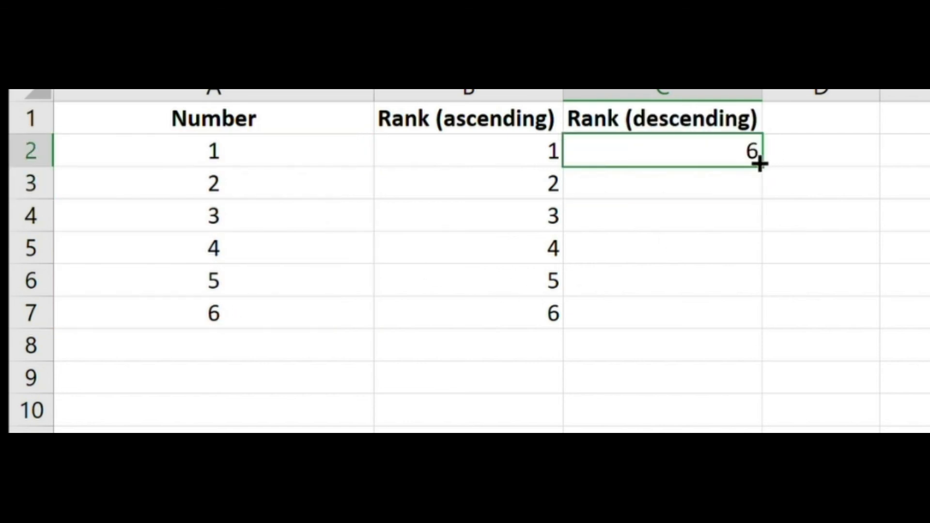
pyautogui.doubleClick(761, 165)
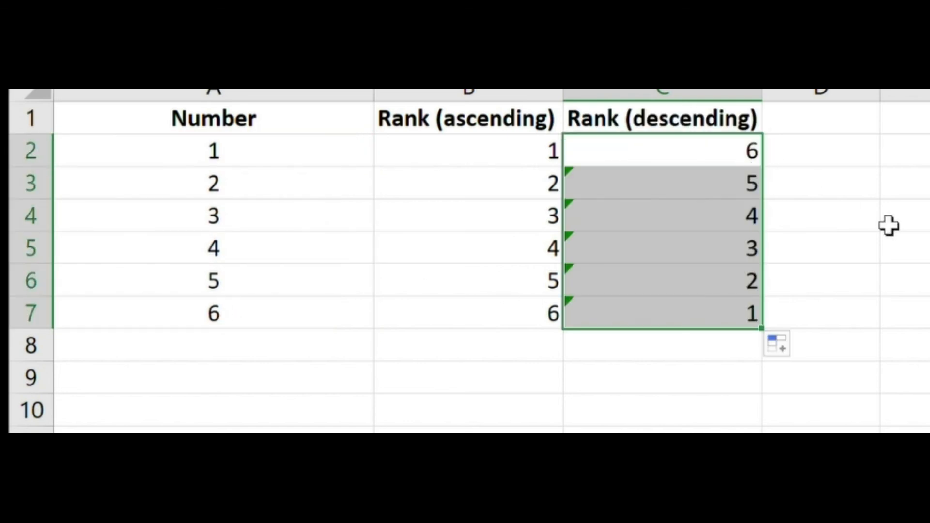